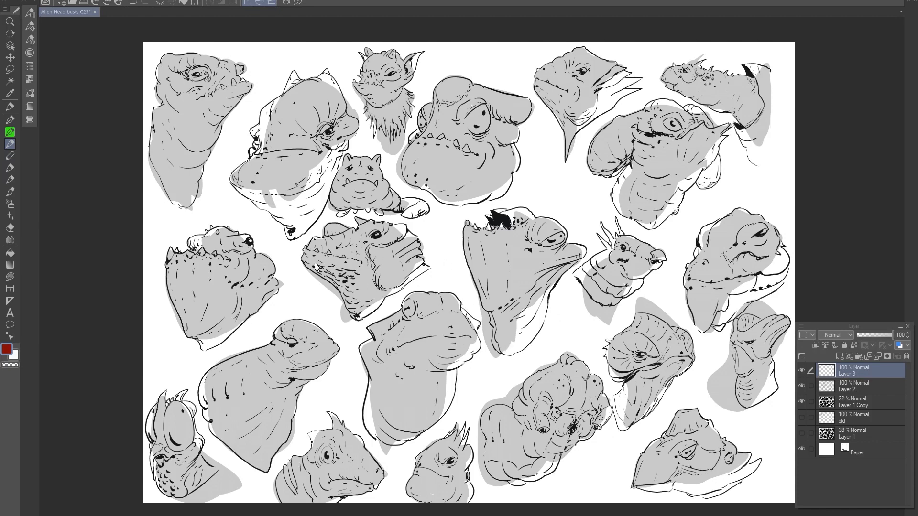
# - Compare the grey silhouettes with the ink drawings by hiding Layer 2 and showing it again
pyautogui.scroll(3, 311, 261)
pyautogui.scroll(1, 314, 239)
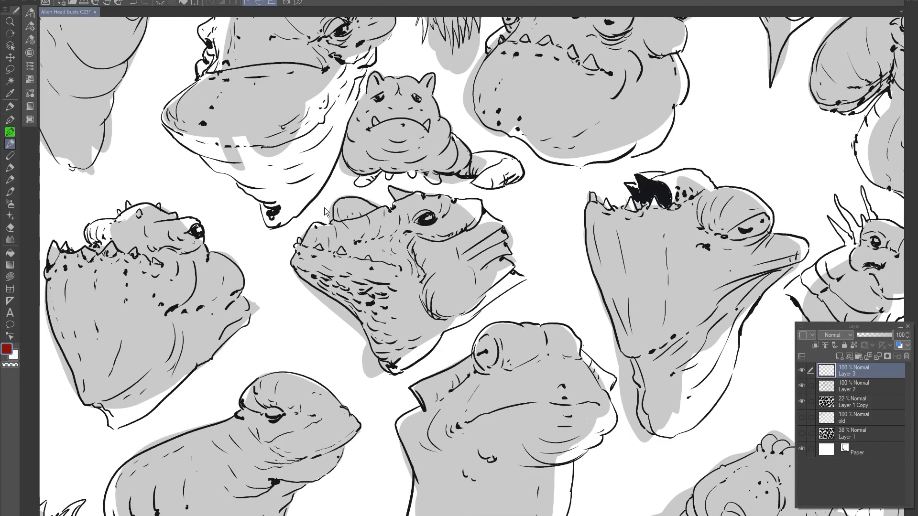
pyautogui.scroll(-3, 318, 224)
pyautogui.click(801, 387)
pyautogui.moveTo(609, 394); pyautogui.dragTo(584, 383)
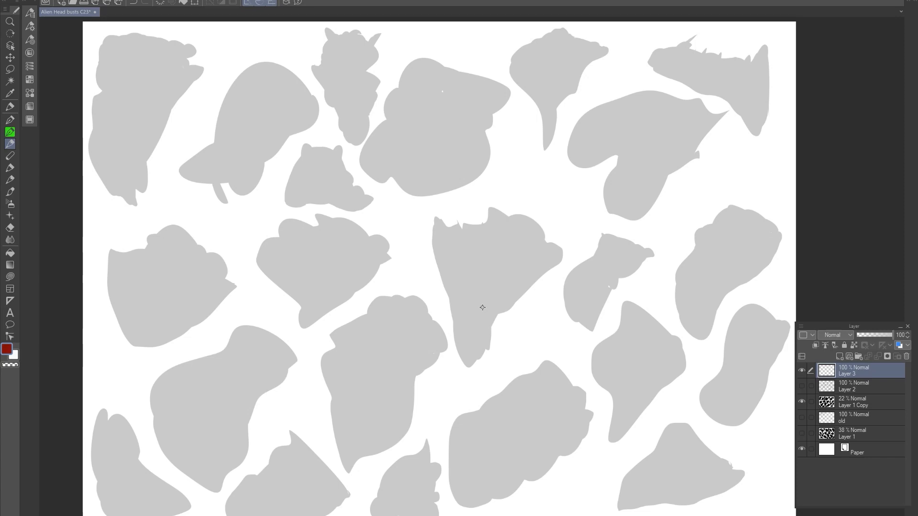
pyautogui.click(802, 386)
pyautogui.scroll(1, 661, 259)
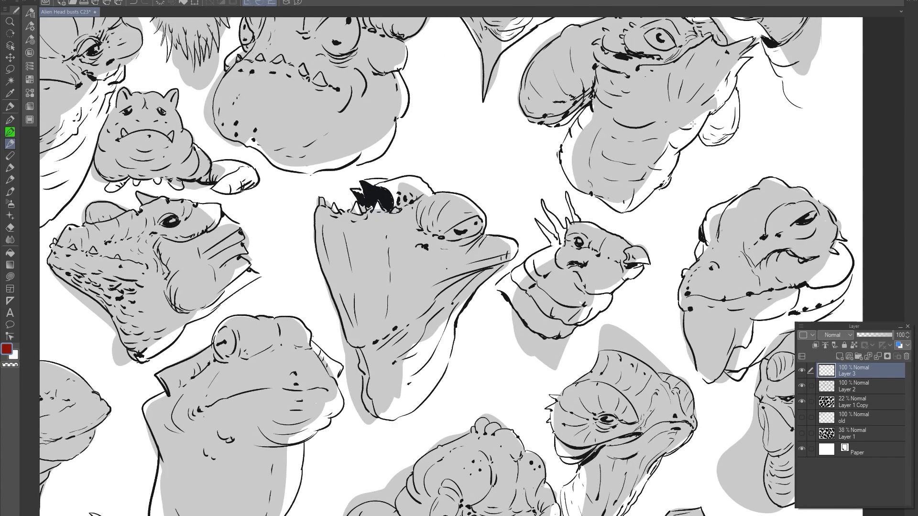
# - Examine the inked alien heads across the sheet, comparing their line work with the underlying grey shapes
pyautogui.moveTo(722, 48)
pyautogui.mouseDown()
pyautogui.moveTo(631, 323)
pyautogui.moveTo(649, 286)
pyautogui.mouseUp()
pyautogui.scroll(1, 631, 323)
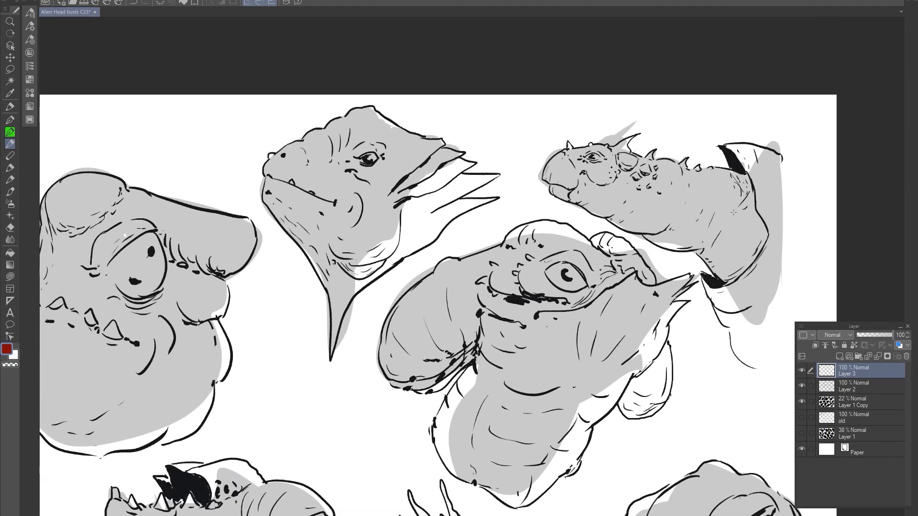
pyautogui.scroll(-3, 733, 212)
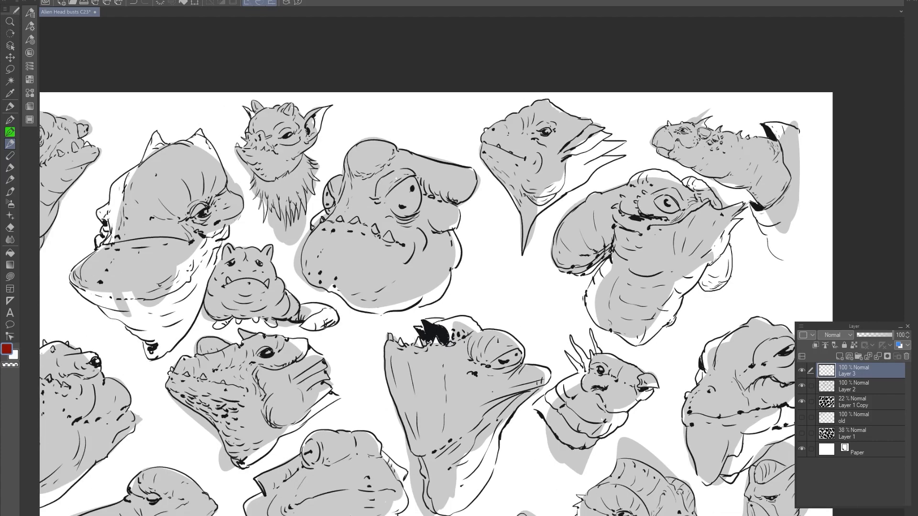
pyautogui.moveTo(475, 307); pyautogui.dragTo(591, 247)
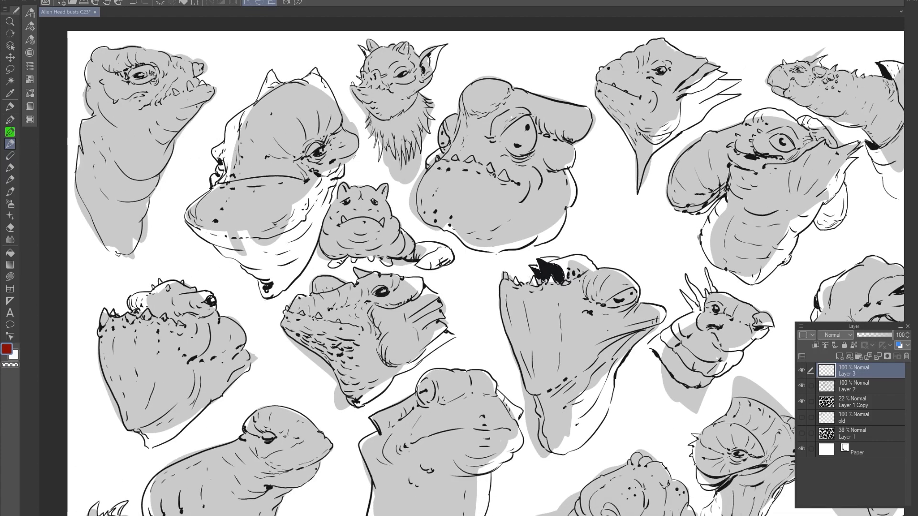
pyautogui.moveTo(488, 367); pyautogui.dragTo(415, 229)
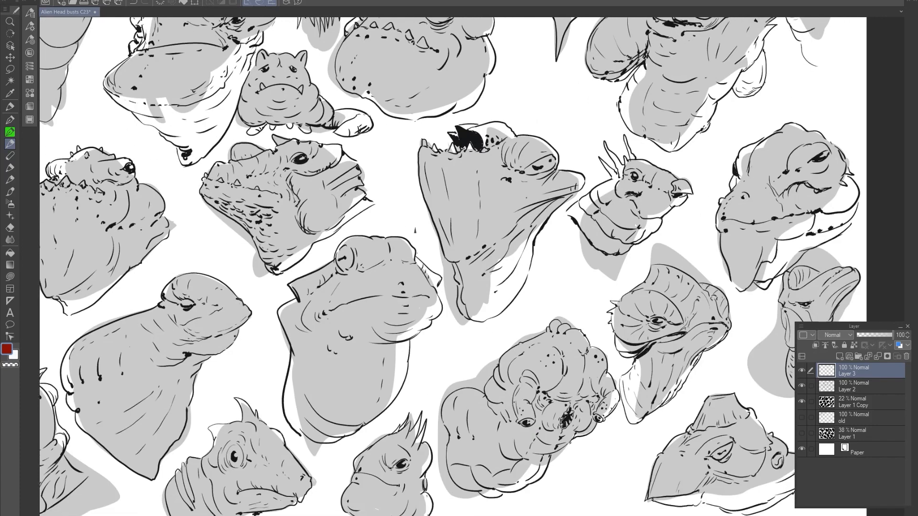
pyautogui.moveTo(293, 244); pyautogui.dragTo(412, 173)
pyautogui.moveTo(674, 314); pyautogui.dragTo(517, 358)
pyautogui.moveTo(519, 263); pyautogui.dragTo(412, 265)
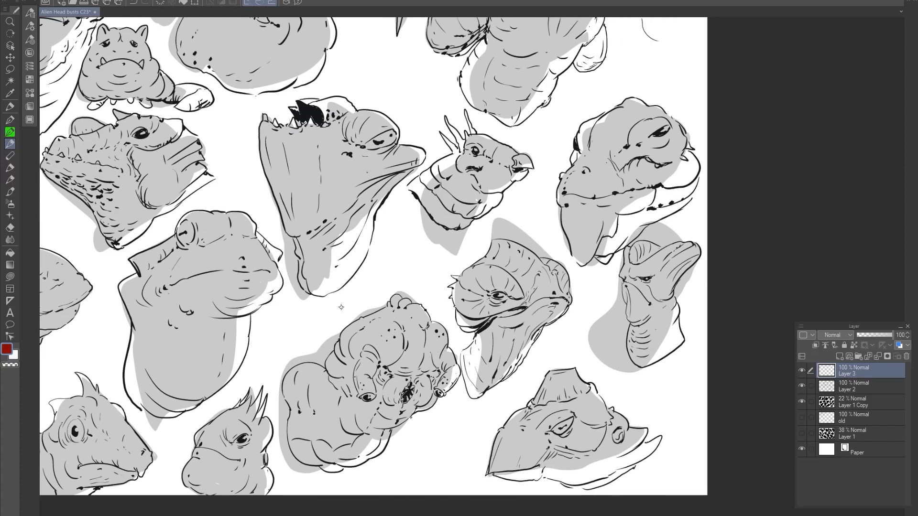
pyautogui.scroll(-2, 300, 321)
pyautogui.moveTo(385, 265); pyautogui.dragTo(530, 324)
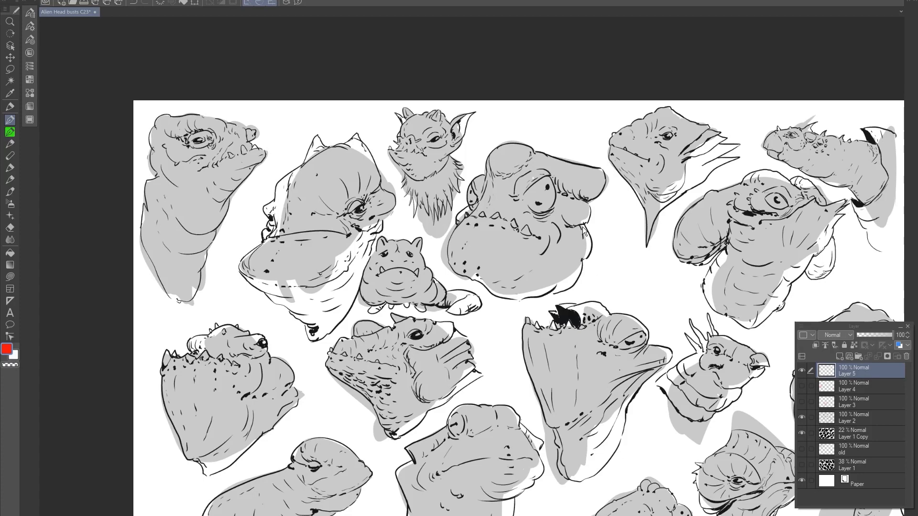
# - Outline the huge triangular lower jaw of the central open-mouthed head in red and wrap crossing contour lines over it
pyautogui.moveTo(694, 240); pyautogui.dragTo(512, 143)
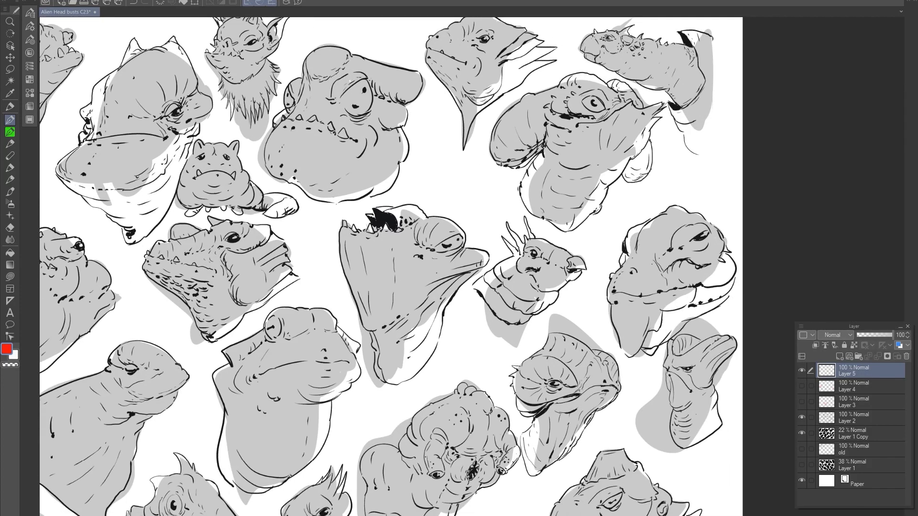
pyautogui.moveTo(513, 180); pyautogui.dragTo(526, 164)
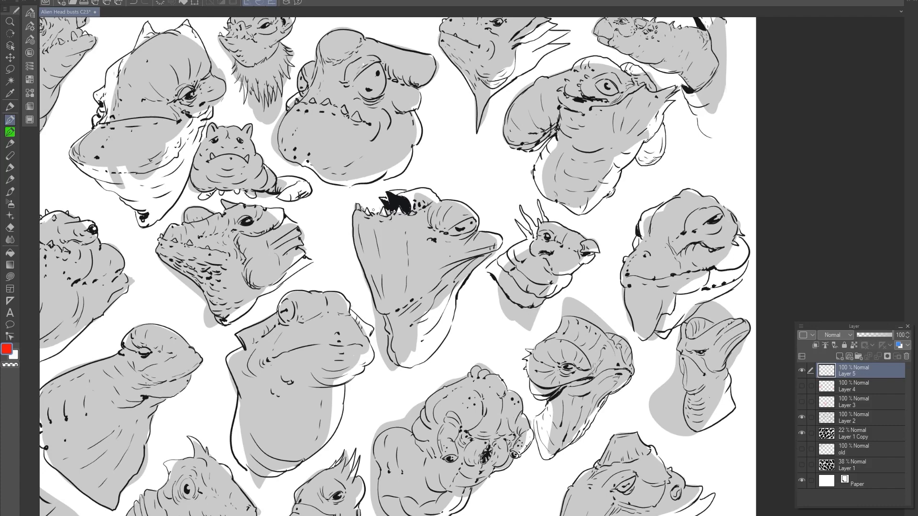
pyautogui.moveTo(354, 211); pyautogui.dragTo(442, 260)
pyautogui.moveTo(354, 212)
pyautogui.mouseDown()
pyautogui.moveTo(386, 330)
pyautogui.moveTo(446, 257)
pyautogui.mouseUp()
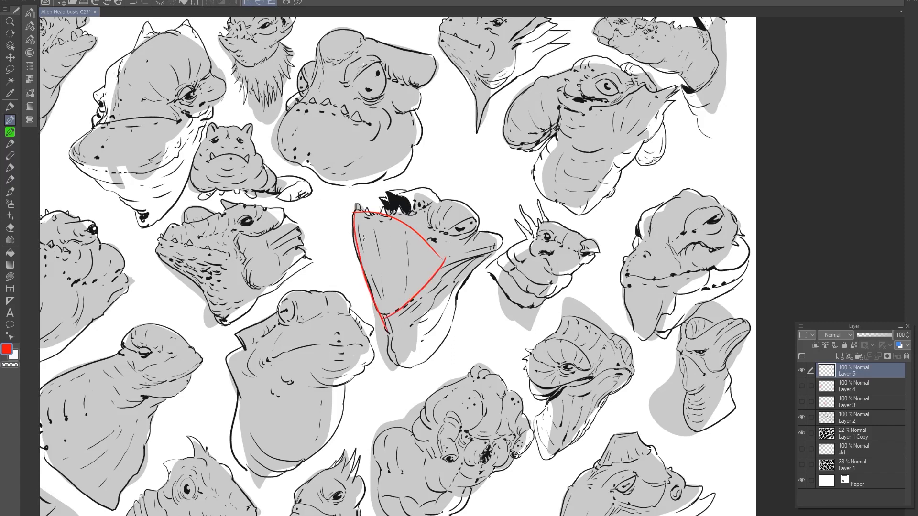
pyautogui.moveTo(356, 233)
pyautogui.mouseDown()
pyautogui.moveTo(425, 268)
pyautogui.moveTo(432, 285)
pyautogui.mouseUp()
pyautogui.moveTo(360, 259); pyautogui.dragTo(417, 294)
pyautogui.moveTo(365, 277); pyautogui.dragTo(413, 303)
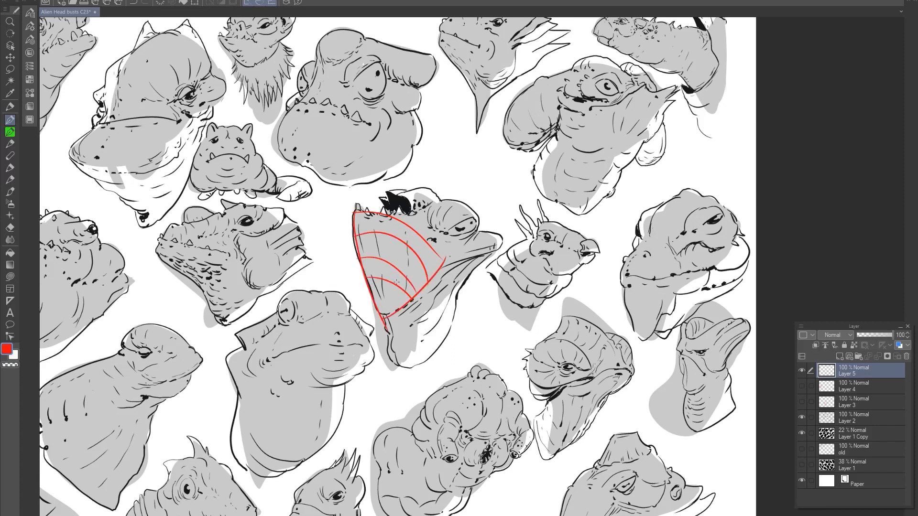
pyautogui.moveTo(404, 228); pyautogui.dragTo(388, 314)
pyautogui.moveTo(365, 217); pyautogui.dragTo(378, 306)
pyautogui.moveTo(380, 241); pyautogui.dragTo(405, 261)
pyautogui.moveTo(415, 269); pyautogui.dragTo(419, 270)
# - Draw a red tapering cone over the central head's pointed back, with curved cross-sections and lengthwise contour lines
pyautogui.moveTo(429, 270); pyautogui.dragTo(434, 268)
pyautogui.moveTo(443, 234)
pyautogui.mouseDown()
pyautogui.moveTo(504, 245)
pyautogui.moveTo(436, 288)
pyautogui.moveTo(456, 264)
pyautogui.moveTo(469, 276)
pyautogui.mouseUp()
pyautogui.moveTo(482, 236); pyautogui.dragTo(488, 265)
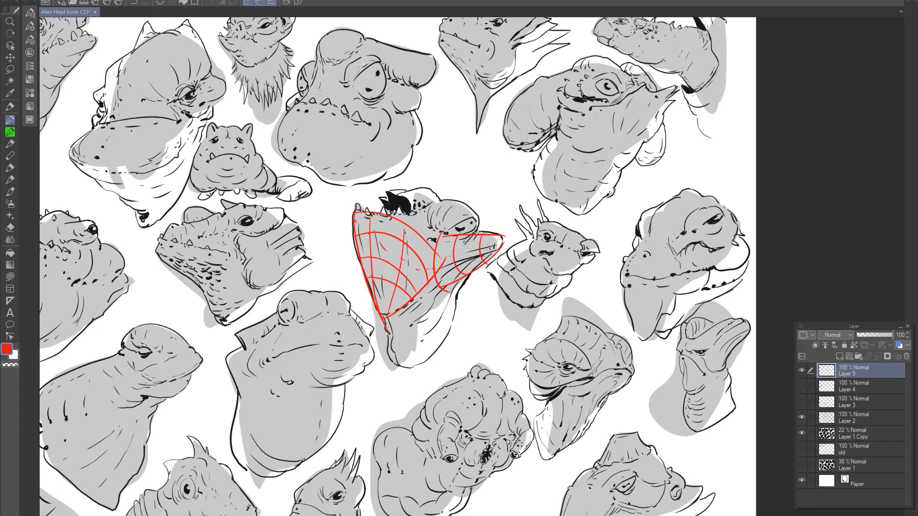
pyautogui.moveTo(443, 247); pyautogui.dragTo(497, 236)
pyautogui.moveTo(462, 273); pyautogui.dragTo(506, 252)
# - Wrap red contour lines around the central head's bulging eyeball and the dark spiky form above its jaw
pyautogui.moveTo(437, 235)
pyautogui.mouseDown()
pyautogui.moveTo(432, 203)
pyautogui.moveTo(476, 211)
pyautogui.moveTo(474, 233)
pyautogui.mouseUp()
pyautogui.moveTo(452, 200)
pyautogui.mouseDown()
pyautogui.moveTo(445, 233)
pyautogui.moveTo(478, 220)
pyautogui.moveTo(471, 226)
pyautogui.mouseUp()
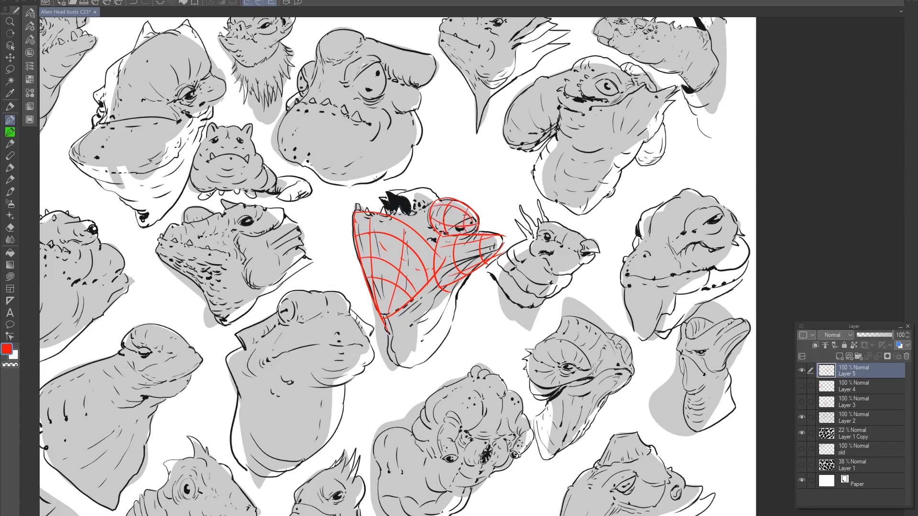
pyautogui.moveTo(387, 193); pyautogui.dragTo(416, 215)
pyautogui.moveTo(388, 188)
pyautogui.mouseDown()
pyautogui.moveTo(419, 212)
pyautogui.moveTo(413, 195)
pyautogui.moveTo(435, 207)
pyautogui.moveTo(388, 193)
pyautogui.moveTo(404, 219)
pyautogui.mouseUp()
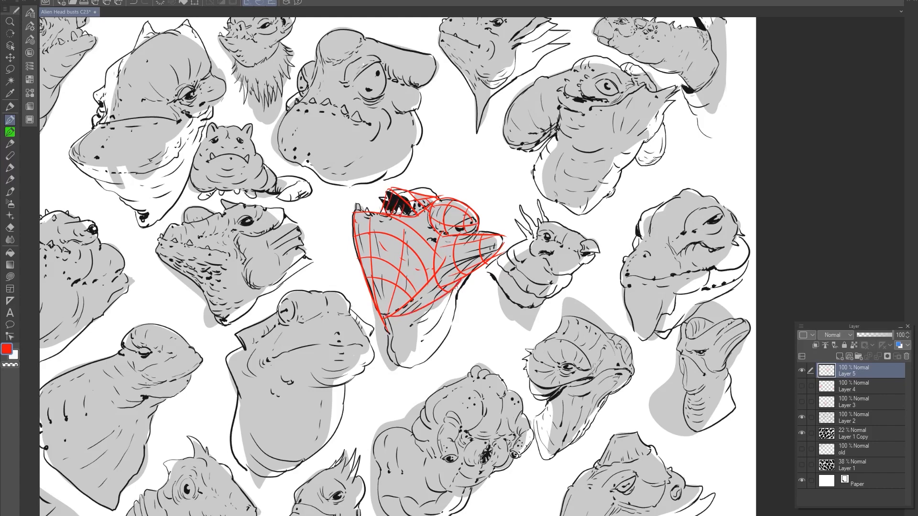
# - Draw the neck beneath the central head's jaw as a red cylinder with curved cross contours
pyautogui.moveTo(456, 288)
pyautogui.mouseDown()
pyautogui.moveTo(448, 340)
pyautogui.moveTo(387, 364)
pyautogui.mouseUp()
pyautogui.moveTo(384, 315)
pyautogui.mouseDown()
pyautogui.moveTo(396, 359)
pyautogui.moveTo(397, 336)
pyautogui.moveTo(419, 342)
pyautogui.moveTo(435, 311)
pyautogui.moveTo(395, 323)
pyautogui.moveTo(462, 300)
pyautogui.mouseUp()
pyautogui.moveTo(573, 309); pyautogui.dragTo(586, 300)
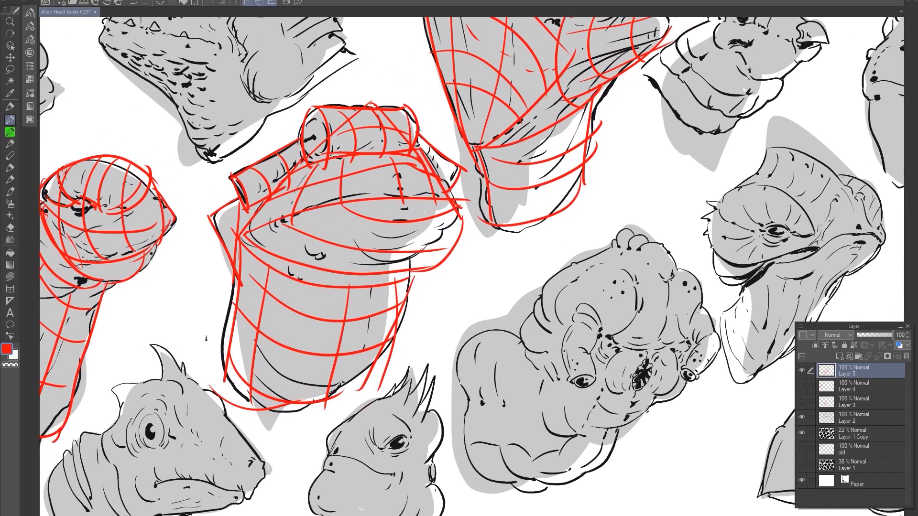
# - Enclose the large-eyed, crested head in a red rounded form and divide it with vertical cross contours
pyautogui.moveTo(507, 248); pyautogui.dragTo(204, 237)
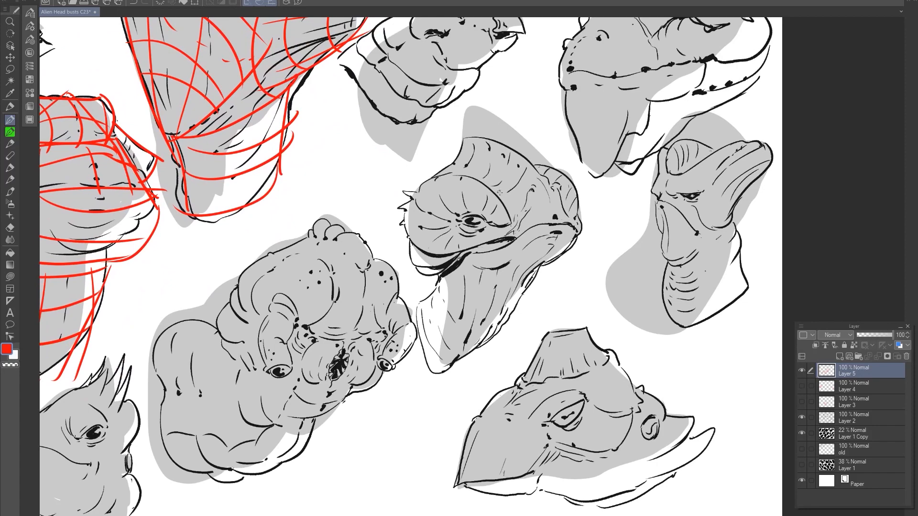
pyautogui.moveTo(551, 168)
pyautogui.mouseDown()
pyautogui.moveTo(463, 156)
pyautogui.moveTo(436, 285)
pyautogui.mouseUp()
pyautogui.moveTo(540, 165)
pyautogui.mouseDown()
pyautogui.moveTo(485, 289)
pyautogui.moveTo(542, 274)
pyautogui.mouseUp()
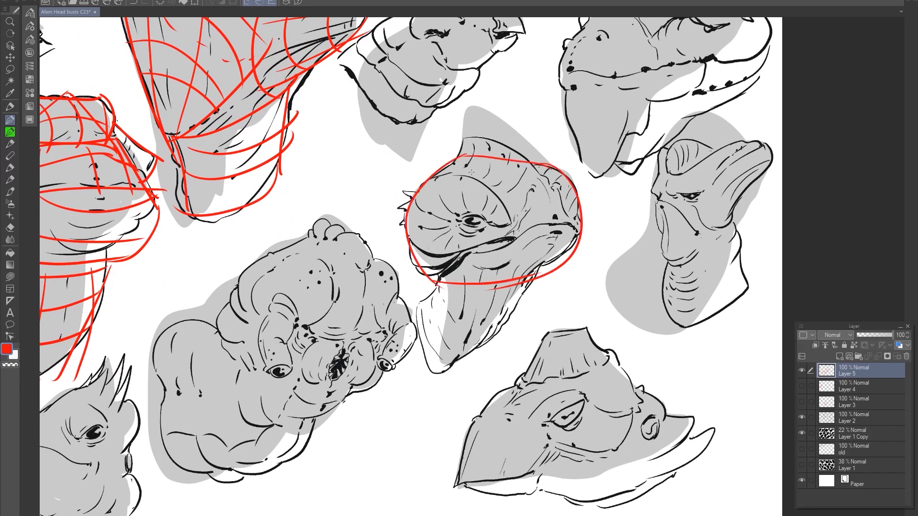
pyautogui.moveTo(484, 158); pyautogui.dragTo(483, 287)
pyautogui.moveTo(505, 163); pyautogui.dragTo(501, 288)
pyautogui.moveTo(537, 166); pyautogui.dragTo(546, 278)
pyautogui.moveTo(571, 176); pyautogui.dragTo(562, 280)
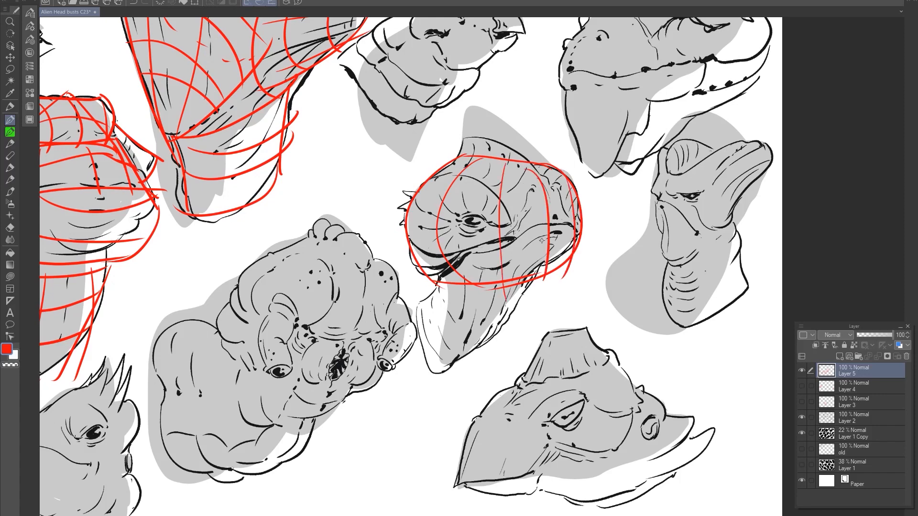
# - Outline the crested head's large eye mound in red and add contour lines radiating from a ringed eye
pyautogui.moveTo(427, 178)
pyautogui.mouseDown()
pyautogui.moveTo(482, 190)
pyautogui.moveTo(504, 219)
pyautogui.mouseUp()
pyautogui.moveTo(427, 177)
pyautogui.mouseDown()
pyautogui.moveTo(452, 260)
pyautogui.moveTo(509, 225)
pyautogui.mouseUp()
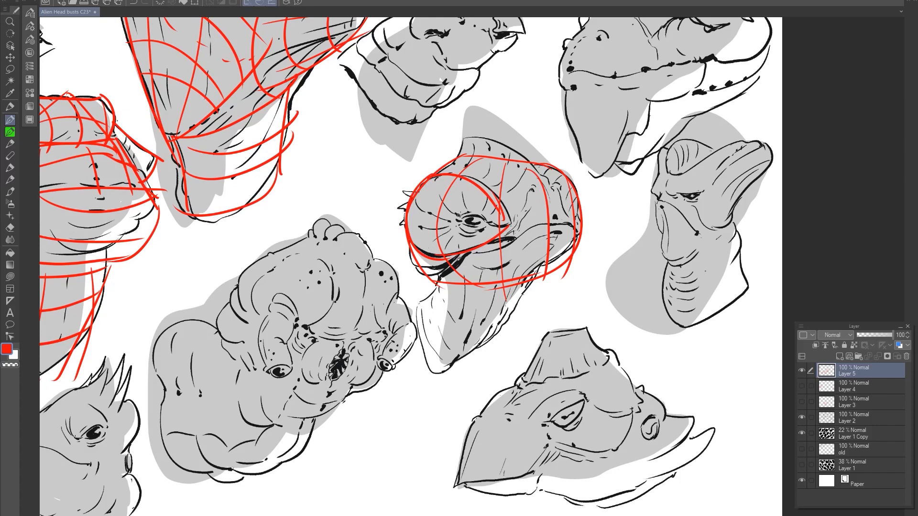
pyautogui.moveTo(462, 178); pyautogui.dragTo(471, 211)
pyautogui.moveTo(438, 175); pyautogui.dragTo(465, 217)
pyautogui.moveTo(413, 202)
pyautogui.mouseDown()
pyautogui.moveTo(489, 223)
pyautogui.moveTo(463, 222)
pyautogui.moveTo(466, 228)
pyautogui.mouseUp()
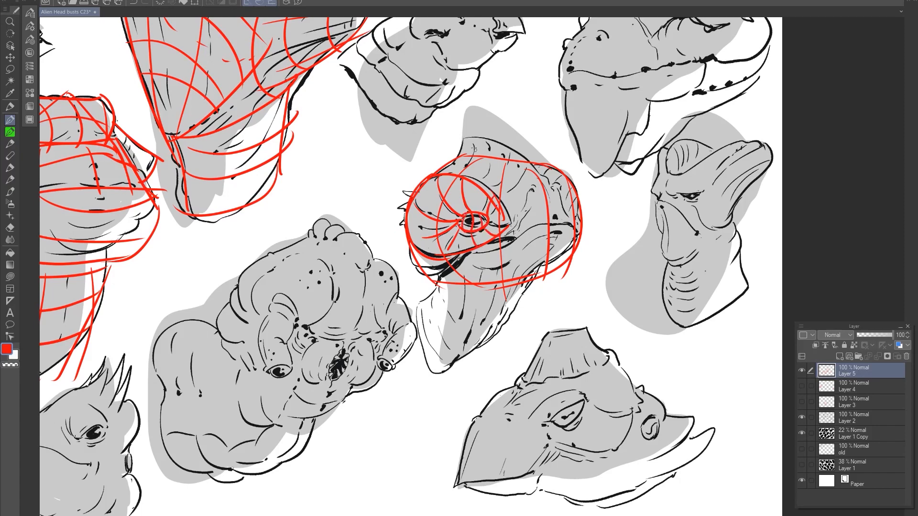
# - Draw red contours over the crest above the eye mound and sketch the crest as a separate curved form beside the head
pyautogui.moveTo(436, 176)
pyautogui.mouseDown()
pyautogui.moveTo(484, 137)
pyautogui.moveTo(541, 190)
pyautogui.mouseUp()
pyautogui.moveTo(475, 138)
pyautogui.mouseDown()
pyautogui.moveTo(460, 173)
pyautogui.moveTo(532, 215)
pyautogui.moveTo(510, 225)
pyautogui.mouseUp()
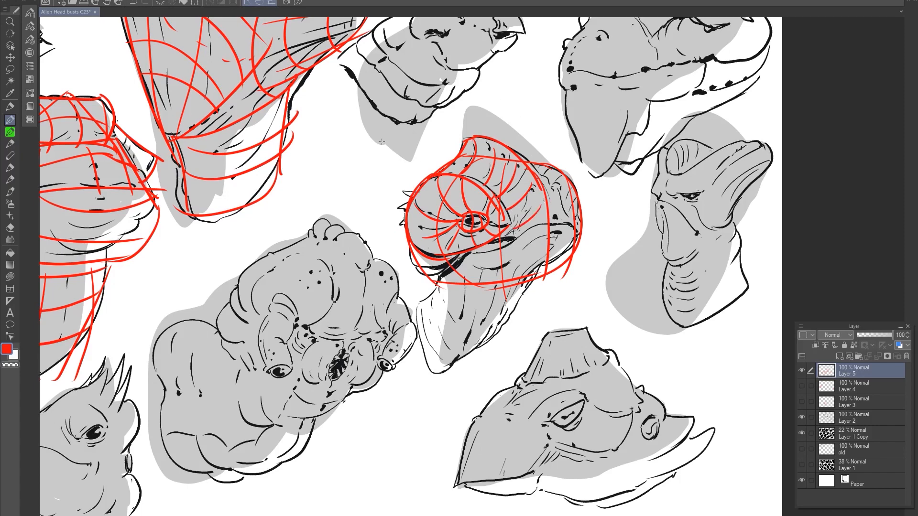
pyautogui.moveTo(335, 107)
pyautogui.mouseDown()
pyautogui.moveTo(380, 182)
pyautogui.moveTo(301, 142)
pyautogui.moveTo(309, 158)
pyautogui.mouseUp()
pyautogui.moveTo(358, 136)
pyautogui.mouseDown()
pyautogui.moveTo(326, 170)
pyautogui.moveTo(382, 196)
pyautogui.mouseUp()
pyautogui.moveTo(366, 160); pyautogui.dragTo(352, 181)
pyautogui.moveTo(355, 117)
pyautogui.mouseDown()
pyautogui.moveTo(399, 175)
pyautogui.moveTo(380, 198)
pyautogui.mouseUp()
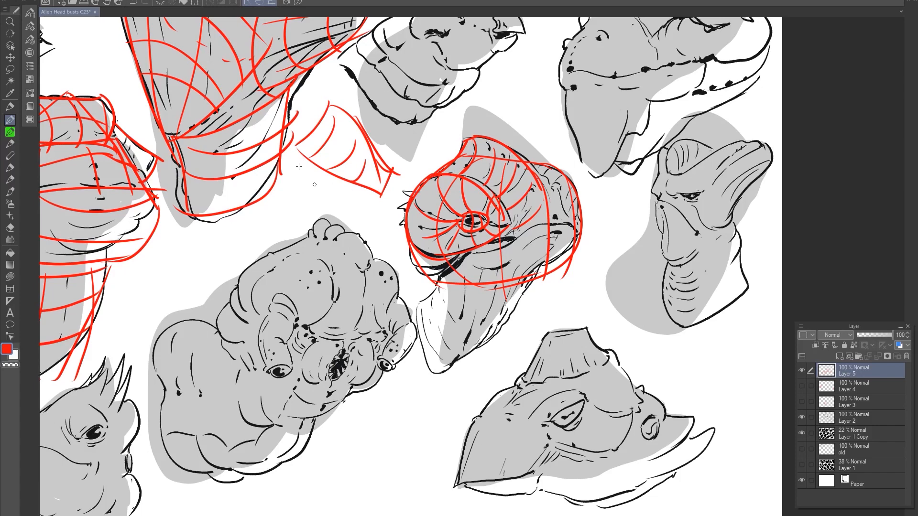
# - Sketch the eye mound as a separate round form under the detached crest, with contours radiating from a small center ring
pyautogui.moveTo(300, 157)
pyautogui.mouseDown()
pyautogui.moveTo(286, 225)
pyautogui.moveTo(373, 203)
pyautogui.mouseUp()
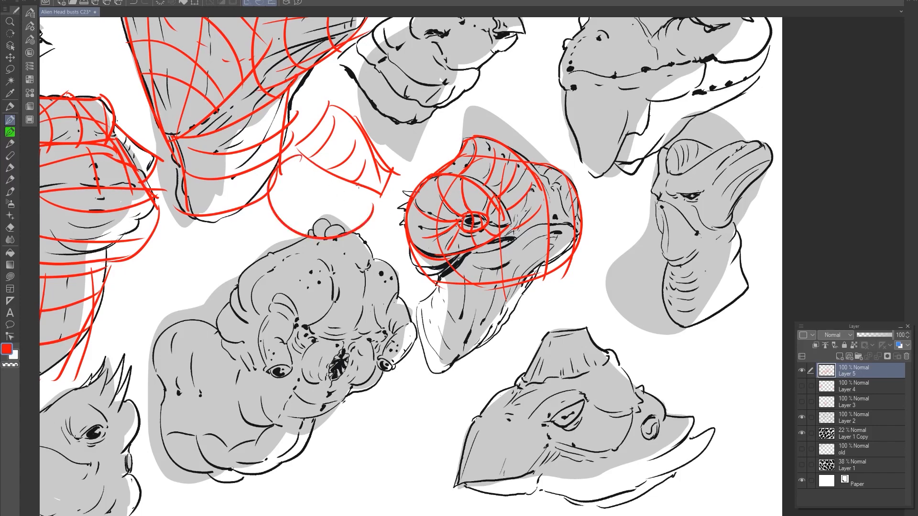
pyautogui.moveTo(302, 156); pyautogui.dragTo(311, 200)
pyautogui.moveTo(280, 170)
pyautogui.mouseDown()
pyautogui.moveTo(310, 205)
pyautogui.moveTo(325, 207)
pyautogui.moveTo(313, 205)
pyautogui.mouseUp()
pyautogui.moveTo(307, 211)
pyautogui.mouseDown()
pyautogui.moveTo(339, 231)
pyautogui.moveTo(328, 210)
pyautogui.moveTo(350, 223)
pyautogui.moveTo(326, 205)
pyautogui.moveTo(346, 189)
pyautogui.moveTo(325, 181)
pyautogui.moveTo(318, 202)
pyautogui.mouseUp()
pyautogui.moveTo(326, 206); pyautogui.dragTo(367, 211)
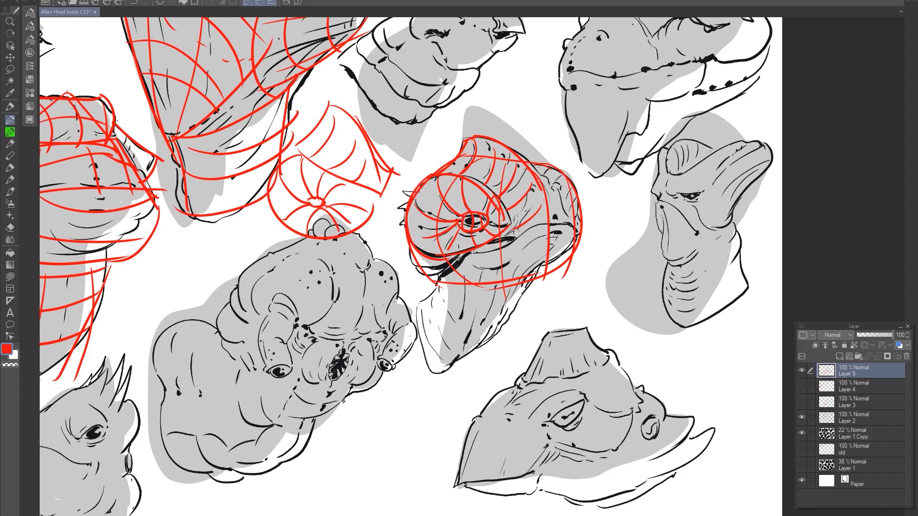
# - Add red contours along the crested head's lower jaw and block in the angular planes of its snout
pyautogui.moveTo(469, 255); pyautogui.dragTo(568, 230)
pyautogui.moveTo(471, 268); pyautogui.dragTo(564, 259)
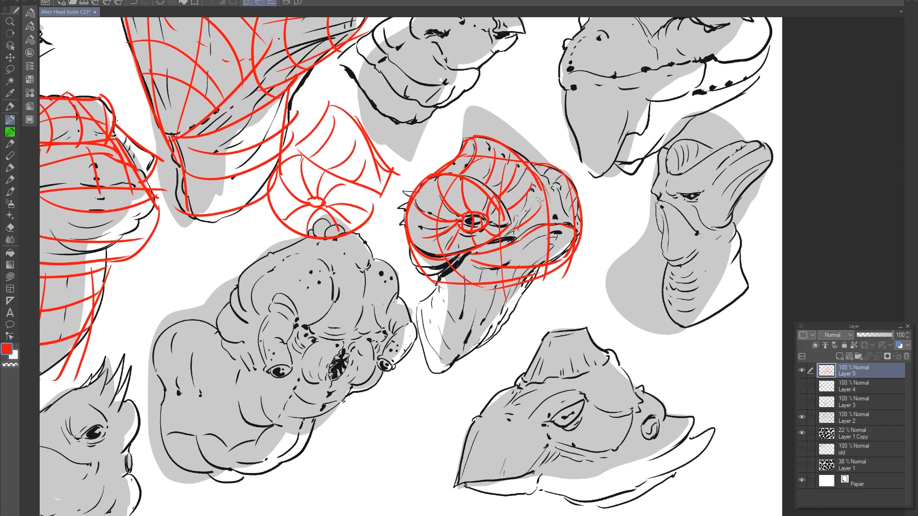
pyautogui.moveTo(529, 192); pyautogui.dragTo(516, 233)
pyautogui.moveTo(532, 187); pyautogui.dragTo(537, 229)
pyautogui.moveTo(518, 233); pyautogui.dragTo(566, 228)
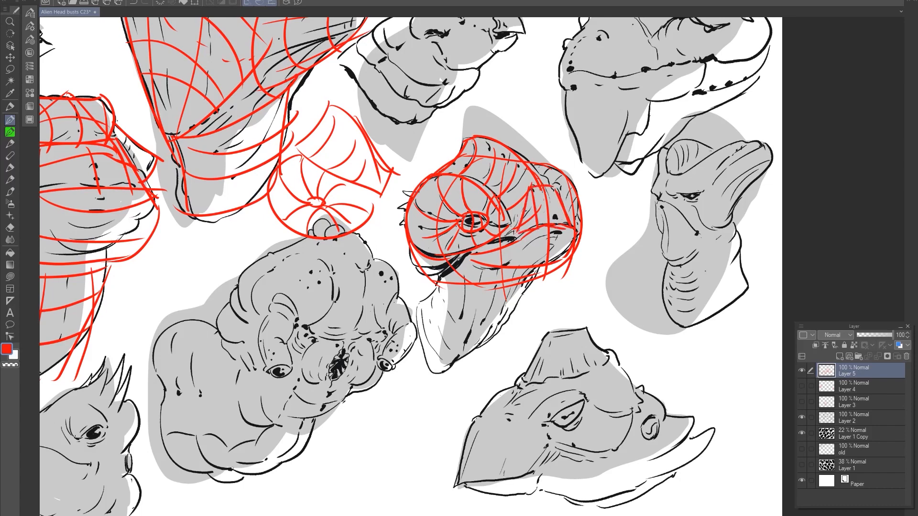
pyautogui.moveTo(529, 187); pyautogui.dragTo(552, 185)
# - Draw the crested head's neck as a red tapering form with crosswise and lengthwise contour lines
pyautogui.moveTo(436, 283); pyautogui.dragTo(504, 310)
pyautogui.moveTo(458, 354); pyautogui.dragTo(421, 300)
pyautogui.moveTo(442, 278); pyautogui.dragTo(421, 298)
pyautogui.moveTo(523, 286); pyautogui.dragTo(457, 355)
pyautogui.moveTo(473, 281); pyautogui.dragTo(440, 348)
pyautogui.moveTo(462, 275); pyautogui.dragTo(429, 322)
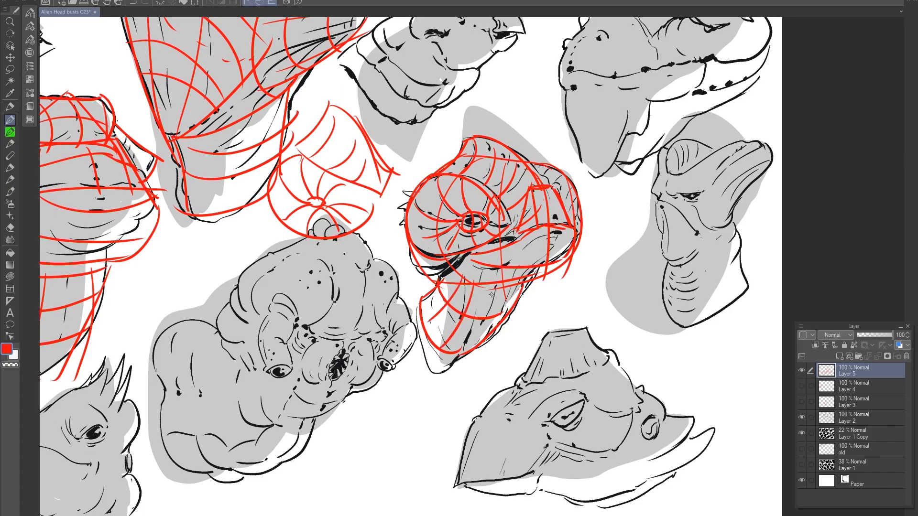
# - Outline the wide lower mouth mass of the two-horned head in red as a rounded closed form
pyautogui.moveTo(592, 256); pyautogui.dragTo(471, 416)
pyautogui.moveTo(473, 268); pyautogui.dragTo(573, 406)
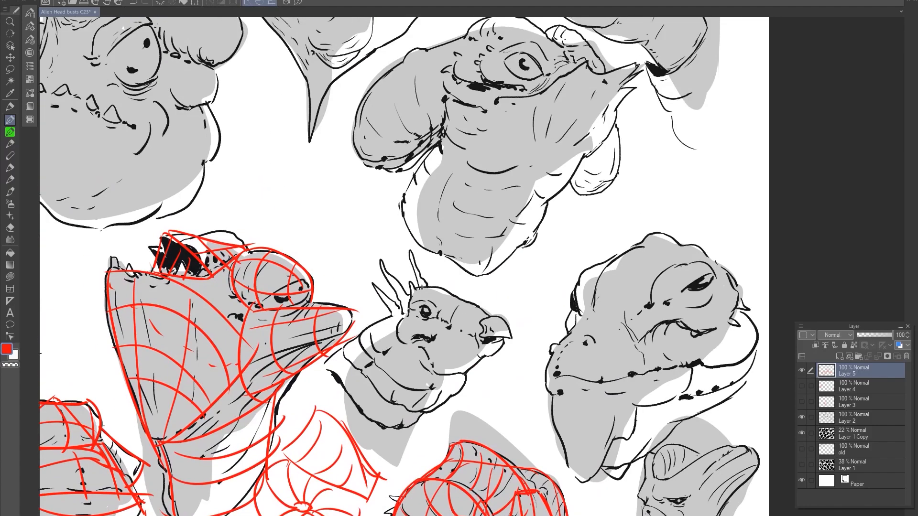
pyautogui.moveTo(280, 191); pyautogui.dragTo(745, 236)
pyautogui.moveTo(450, 249); pyautogui.dragTo(586, 280)
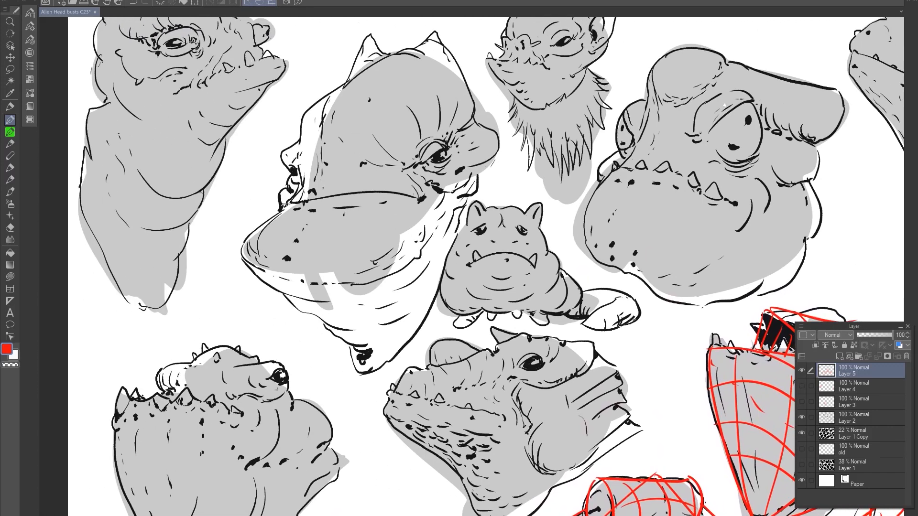
pyautogui.moveTo(278, 206); pyautogui.dragTo(413, 212)
pyautogui.moveTo(287, 204)
pyautogui.mouseDown()
pyautogui.moveTo(242, 263)
pyautogui.moveTo(312, 298)
pyautogui.moveTo(438, 241)
pyautogui.mouseUp()
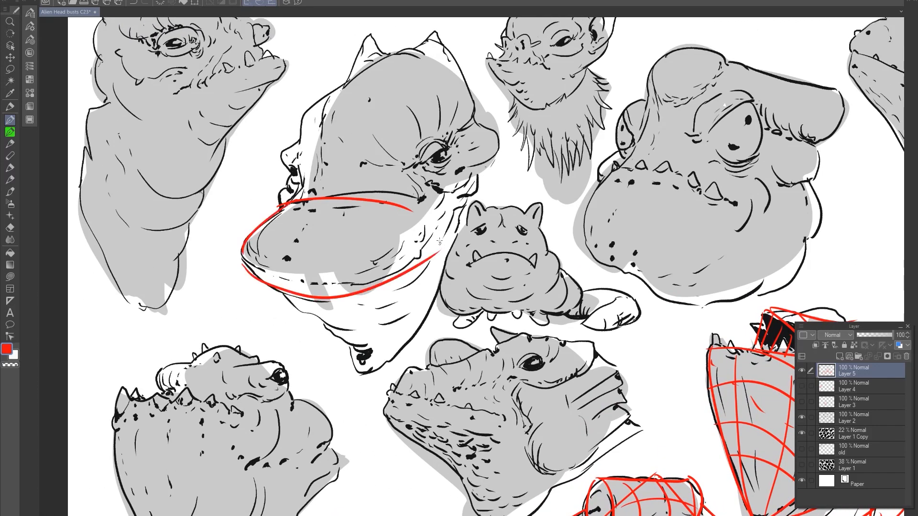
pyautogui.moveTo(419, 207); pyautogui.dragTo(437, 263)
# - Fill the two-horned head's mouth mass with a red grid of vertical and horizontal cross contours
pyautogui.moveTo(319, 200)
pyautogui.mouseDown()
pyautogui.moveTo(290, 259)
pyautogui.moveTo(296, 294)
pyautogui.mouseUp()
pyautogui.moveTo(287, 211); pyautogui.dragTo(275, 289)
pyautogui.moveTo(353, 205); pyautogui.dragTo(352, 294)
pyautogui.moveTo(381, 203); pyautogui.dragTo(400, 275)
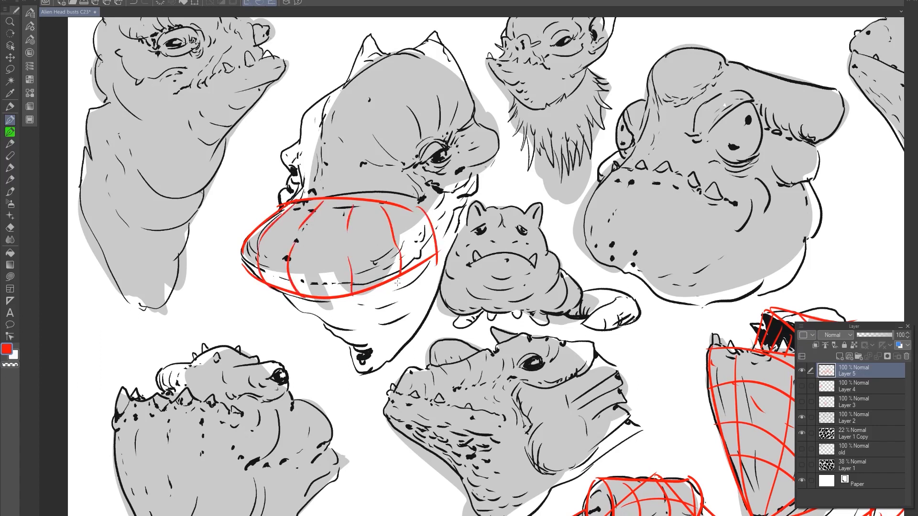
pyautogui.moveTo(252, 254)
pyautogui.mouseDown()
pyautogui.moveTo(375, 264)
pyautogui.moveTo(426, 237)
pyautogui.mouseUp()
pyautogui.moveTo(290, 232); pyautogui.dragTo(402, 214)
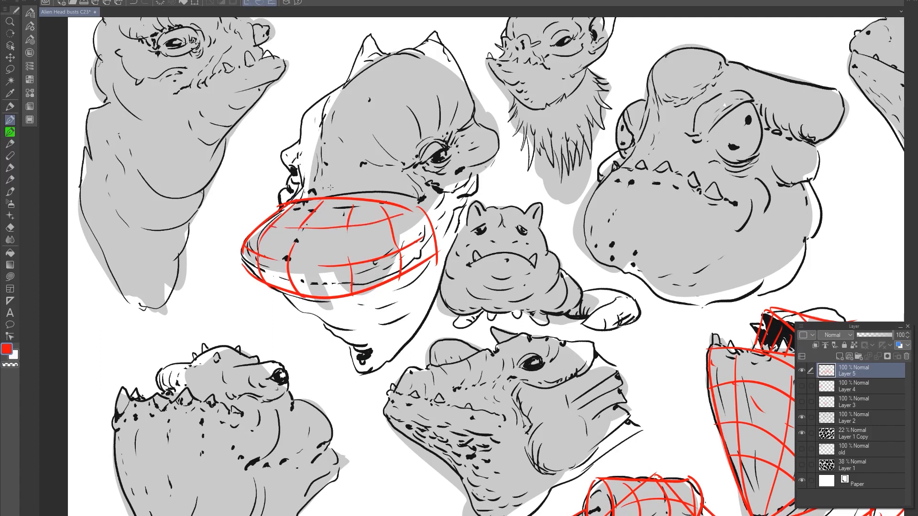
# - Outline the two-horned head's cranium in red and wrap curved contour lines over the brow and around the eye
pyautogui.moveTo(322, 110)
pyautogui.mouseDown()
pyautogui.moveTo(300, 162)
pyautogui.moveTo(302, 198)
pyautogui.moveTo(406, 54)
pyautogui.moveTo(424, 46)
pyautogui.moveTo(460, 126)
pyautogui.moveTo(412, 170)
pyautogui.mouseUp()
pyautogui.moveTo(436, 55)
pyautogui.mouseDown()
pyautogui.moveTo(393, 176)
pyautogui.moveTo(440, 182)
pyautogui.moveTo(443, 193)
pyautogui.mouseUp()
pyautogui.moveTo(409, 166); pyautogui.dragTo(417, 189)
pyautogui.moveTo(444, 155)
pyautogui.mouseDown()
pyautogui.moveTo(470, 177)
pyautogui.moveTo(482, 158)
pyautogui.moveTo(429, 69)
pyautogui.mouseUp()
pyautogui.moveTo(427, 136)
pyautogui.mouseDown()
pyautogui.moveTo(383, 84)
pyautogui.moveTo(366, 134)
pyautogui.mouseUp()
pyautogui.moveTo(408, 161); pyautogui.dragTo(389, 187)
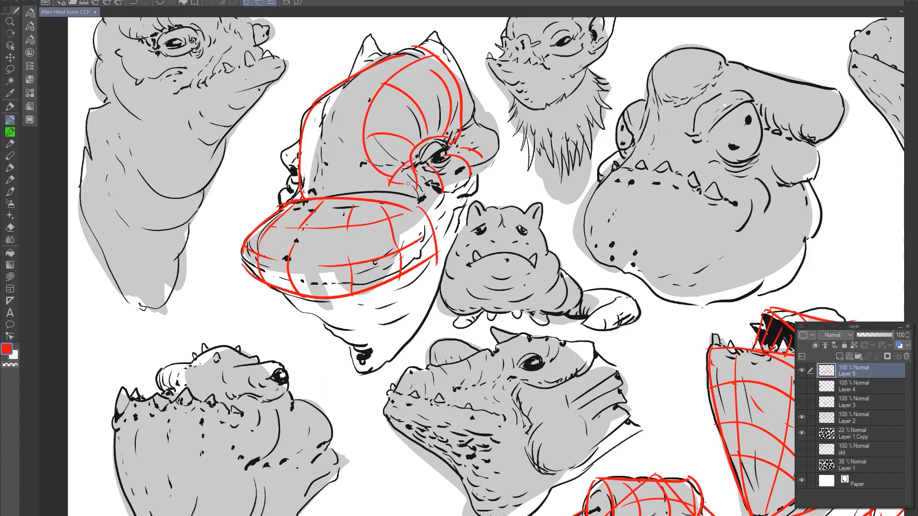
# - Draw red contours around the two-horned head's eye, then outline its horns, rear spike and the back of its jaw
pyautogui.moveTo(453, 68)
pyautogui.mouseDown()
pyautogui.moveTo(490, 160)
pyautogui.moveTo(459, 185)
pyautogui.mouseUp()
pyautogui.moveTo(408, 189); pyautogui.dragTo(382, 176)
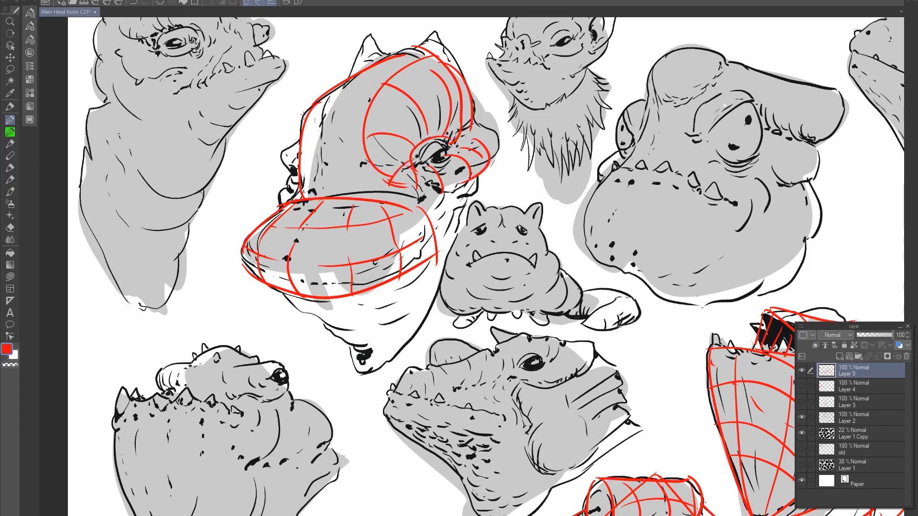
pyautogui.moveTo(345, 81)
pyautogui.mouseDown()
pyautogui.moveTo(439, 30)
pyautogui.moveTo(458, 63)
pyautogui.mouseUp()
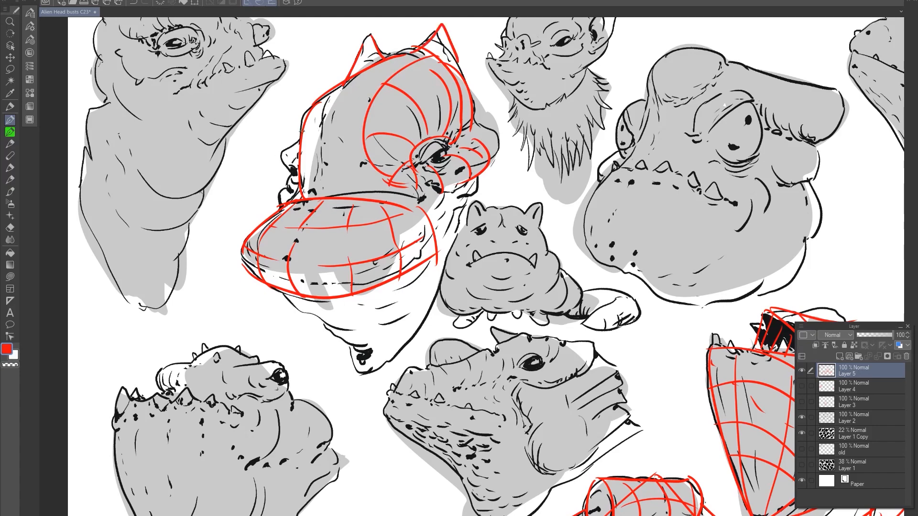
pyautogui.moveTo(302, 130); pyautogui.dragTo(292, 170)
pyautogui.moveTo(473, 177)
pyautogui.mouseDown()
pyautogui.moveTo(452, 198)
pyautogui.moveTo(463, 206)
pyautogui.moveTo(453, 239)
pyautogui.mouseUp()
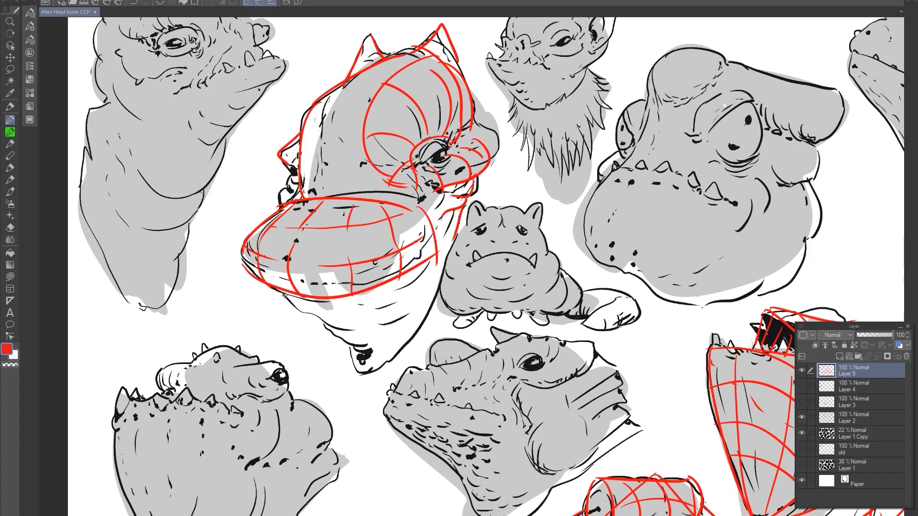
# - Draw the two-horned head's tapering chin and neck in red with curved crosswise contours down to the tip
pyautogui.moveTo(284, 296); pyautogui.dragTo(430, 270)
pyautogui.moveTo(311, 307); pyautogui.dragTo(378, 311)
pyautogui.moveTo(301, 304)
pyautogui.mouseDown()
pyautogui.moveTo(385, 337)
pyautogui.moveTo(397, 358)
pyautogui.mouseUp()
pyautogui.moveTo(443, 272)
pyautogui.mouseDown()
pyautogui.moveTo(393, 362)
pyautogui.moveTo(378, 369)
pyautogui.mouseUp()
pyautogui.moveTo(377, 350); pyautogui.dragTo(360, 358)
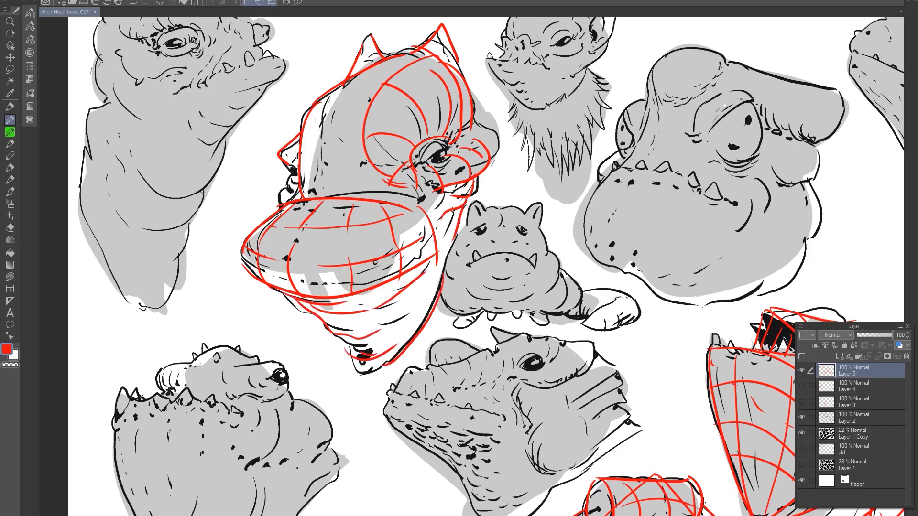
# - Wrap red lengthwise and crosswise contour lines over the side and back of the two-horned head's cranium
pyautogui.moveTo(414, 193); pyautogui.dragTo(420, 202)
pyautogui.moveTo(318, 94); pyautogui.dragTo(329, 193)
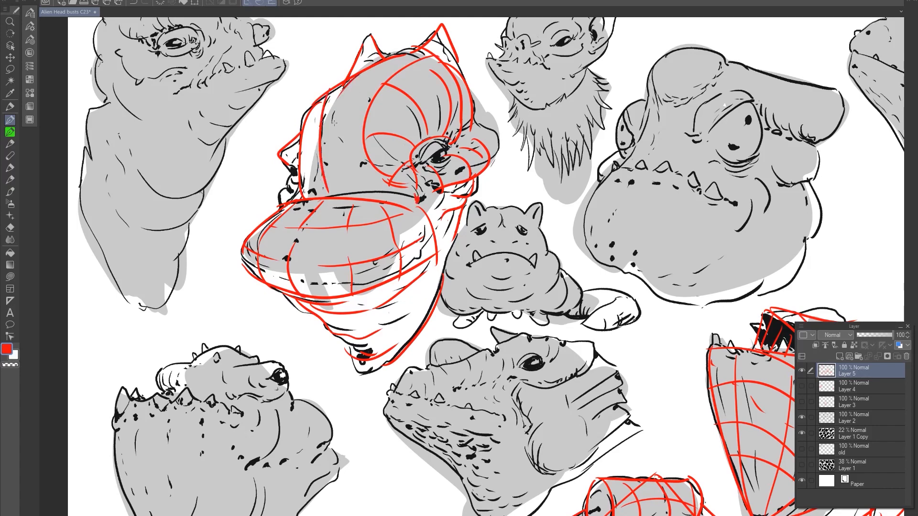
pyautogui.moveTo(309, 105); pyautogui.dragTo(286, 160)
pyautogui.moveTo(400, 193)
pyautogui.mouseDown()
pyautogui.moveTo(197, 211)
pyautogui.moveTo(189, 240)
pyautogui.moveTo(410, 207)
pyautogui.mouseUp()
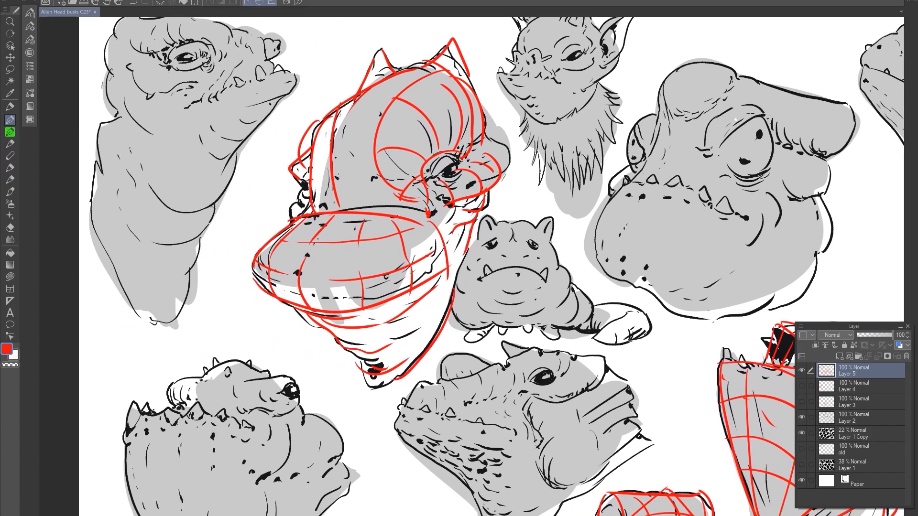
pyautogui.moveTo(314, 179); pyautogui.dragTo(377, 174)
pyautogui.moveTo(314, 151); pyautogui.dragTo(368, 145)
pyautogui.moveTo(333, 117)
pyautogui.mouseDown()
pyautogui.moveTo(375, 107)
pyautogui.moveTo(387, 116)
pyautogui.mouseUp()
pyautogui.moveTo(382, 79); pyautogui.dragTo(407, 102)
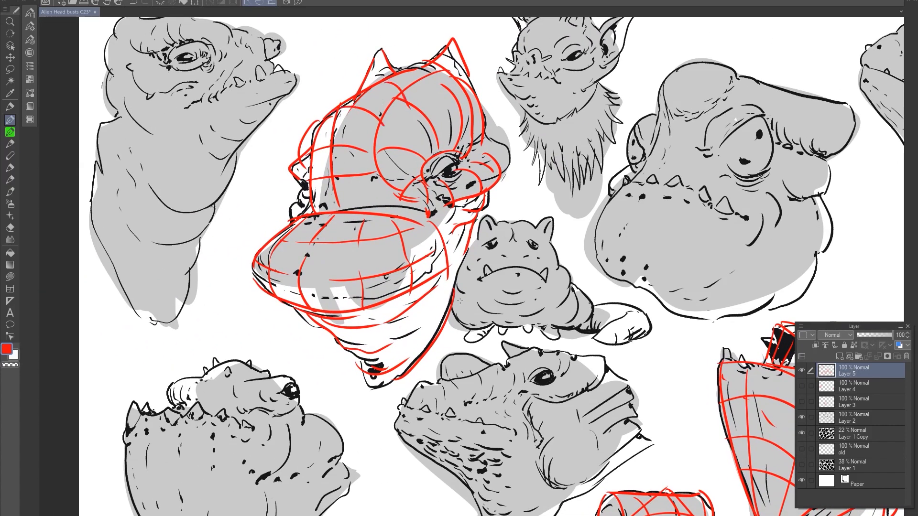
# - Examine the red cross-contour constructions on the heads across the sheet, comparing them with the finished two-horned head
pyautogui.moveTo(684, 373); pyautogui.dragTo(492, 260)
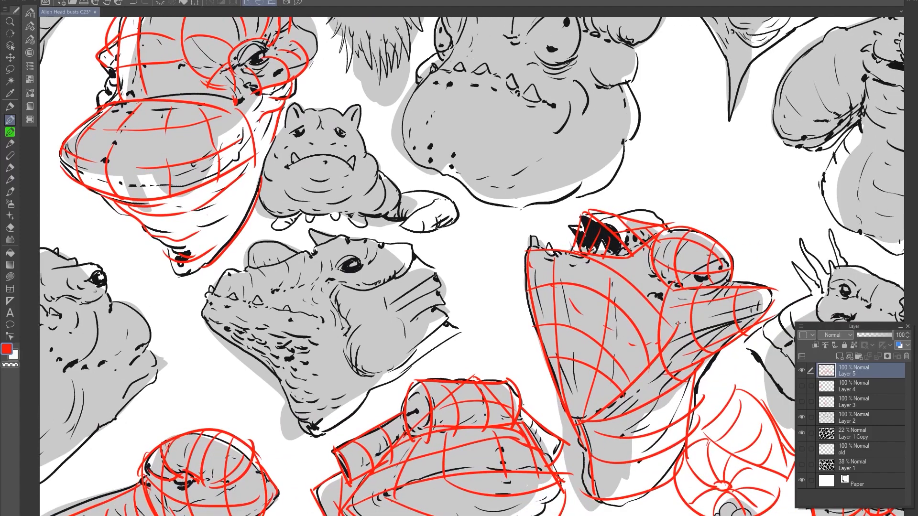
pyautogui.scroll(-3, 678, 324)
pyautogui.moveTo(678, 323); pyautogui.dragTo(457, 149)
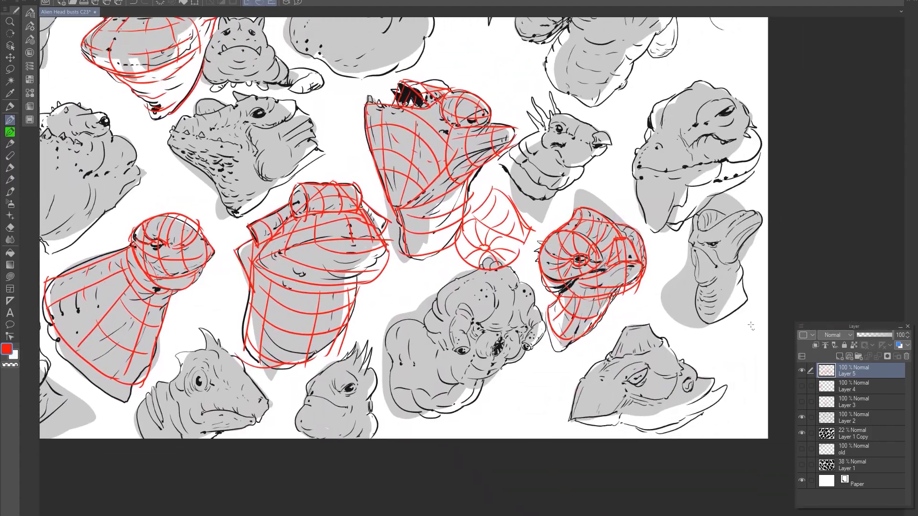
pyautogui.scroll(2, 751, 325)
pyautogui.scroll(2, 593, 297)
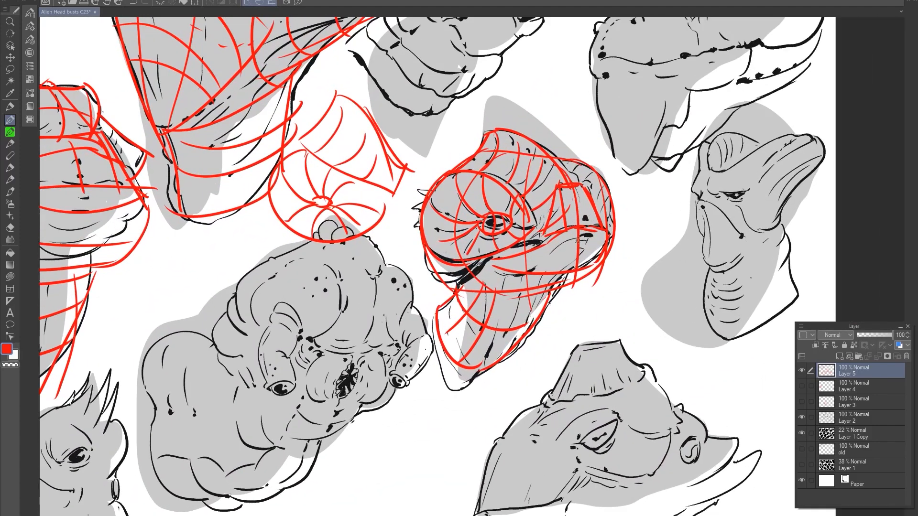
pyautogui.moveTo(478, 195); pyautogui.dragTo(535, 409)
pyautogui.moveTo(407, 108); pyautogui.dragTo(354, 375)
pyautogui.moveTo(293, 371); pyautogui.dragTo(862, 258)
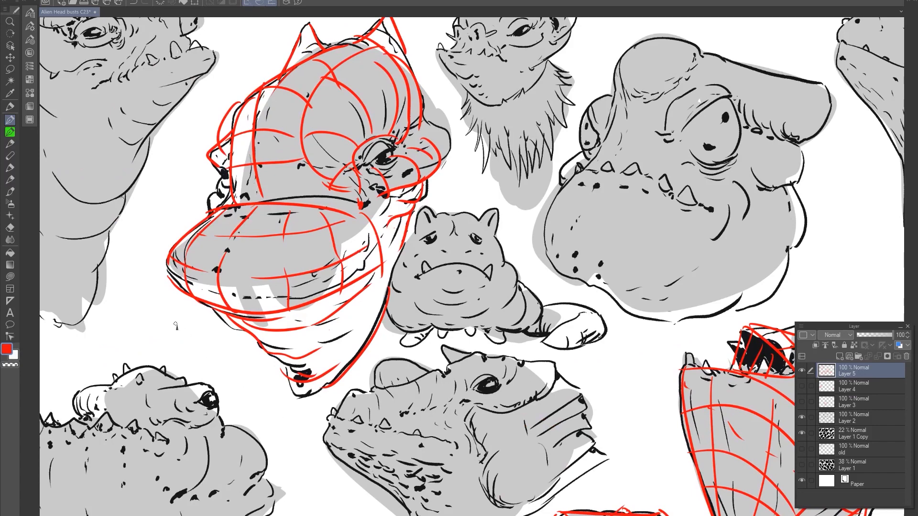
pyautogui.moveTo(216, 353); pyautogui.dragTo(264, 405)
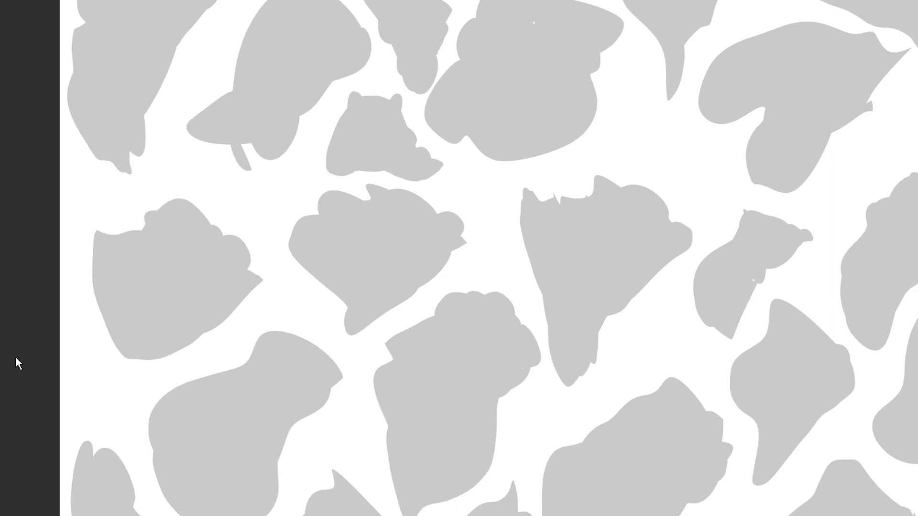
# - Reduce the brush size and ink the first top-row silhouette's eye, teeth, jaw, throat folds and crown
pyautogui.scroll(1, 239, 218)
pyautogui.moveTo(291, 224); pyautogui.dragTo(363, 334)
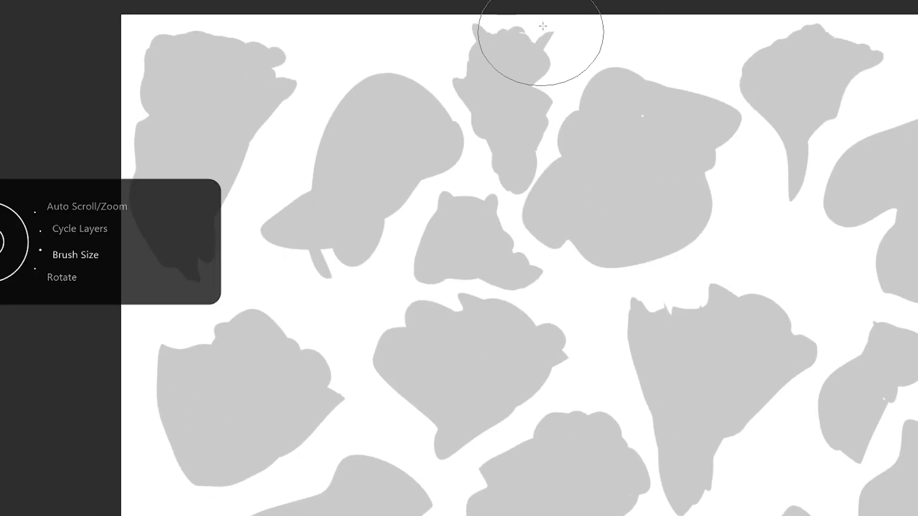
pyautogui.press('[')
pyautogui.press('[')
pyautogui.press('[')
pyautogui.press('[')
pyautogui.press('[')
pyautogui.press('[')
pyautogui.press('[')
pyautogui.press('[')
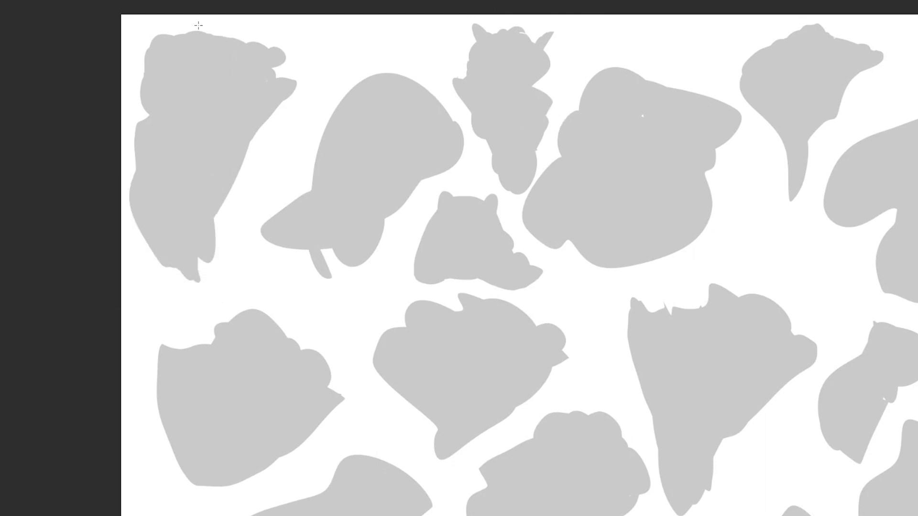
pyautogui.moveTo(200, 58)
pyautogui.mouseDown()
pyautogui.moveTo(210, 74)
pyautogui.moveTo(269, 64)
pyautogui.moveTo(284, 78)
pyautogui.moveTo(256, 85)
pyautogui.moveTo(289, 81)
pyautogui.moveTo(253, 105)
pyautogui.mouseUp()
pyautogui.moveTo(284, 94); pyautogui.dragTo(217, 187)
pyautogui.moveTo(177, 167); pyautogui.dragTo(231, 182)
pyautogui.moveTo(181, 214)
pyautogui.mouseDown()
pyautogui.moveTo(218, 211)
pyautogui.moveTo(205, 239)
pyautogui.mouseUp()
pyautogui.moveTo(172, 33)
pyautogui.mouseDown()
pyautogui.moveTo(146, 50)
pyautogui.moveTo(143, 82)
pyautogui.moveTo(210, 35)
pyautogui.moveTo(243, 51)
pyautogui.moveTo(195, 79)
pyautogui.mouseUp()
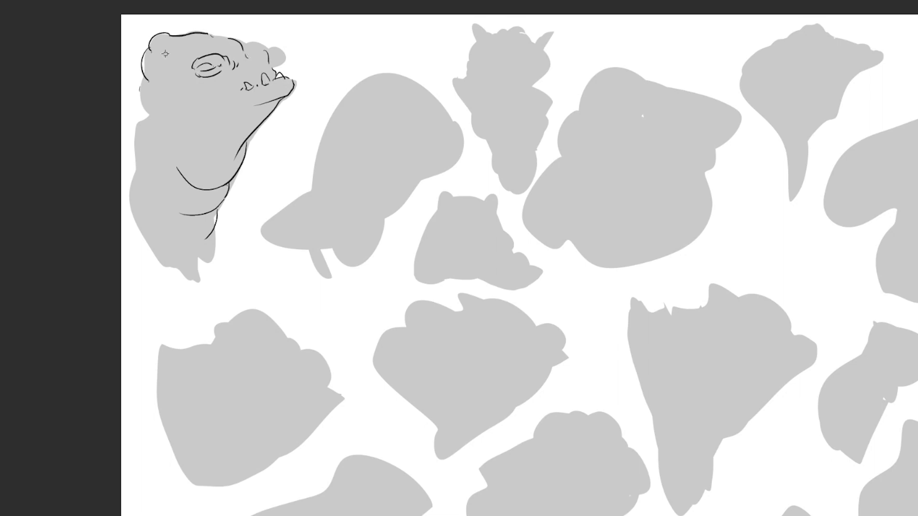
# - Add the first head's pupil, facial wrinkles and snout end, and ink the contour behind its head and down the nape
pyautogui.moveTo(162, 50); pyautogui.dragTo(186, 68)
pyautogui.moveTo(205, 63); pyautogui.dragTo(212, 66)
pyautogui.moveTo(242, 44)
pyautogui.mouseDown()
pyautogui.moveTo(282, 55)
pyautogui.moveTo(225, 102)
pyautogui.moveTo(253, 134)
pyautogui.moveTo(241, 148)
pyautogui.mouseUp()
pyautogui.moveTo(261, 116); pyautogui.dragTo(249, 125)
pyautogui.moveTo(262, 102); pyautogui.dragTo(268, 100)
pyautogui.moveTo(164, 78); pyautogui.dragTo(179, 96)
pyautogui.moveTo(185, 94); pyautogui.dragTo(215, 87)
pyautogui.moveTo(148, 78)
pyautogui.mouseDown()
pyautogui.moveTo(151, 113)
pyautogui.moveTo(130, 181)
pyautogui.mouseUp()
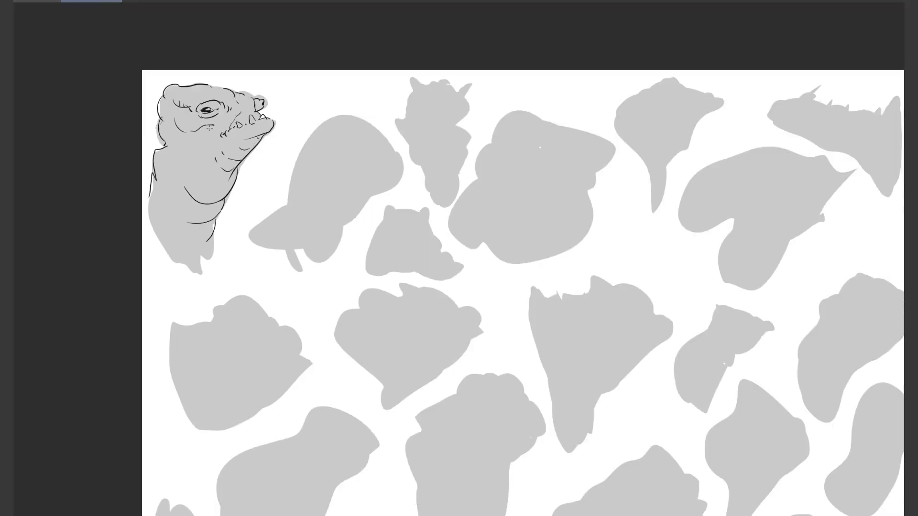
pyautogui.moveTo(200, 133); pyautogui.dragTo(270, 119)
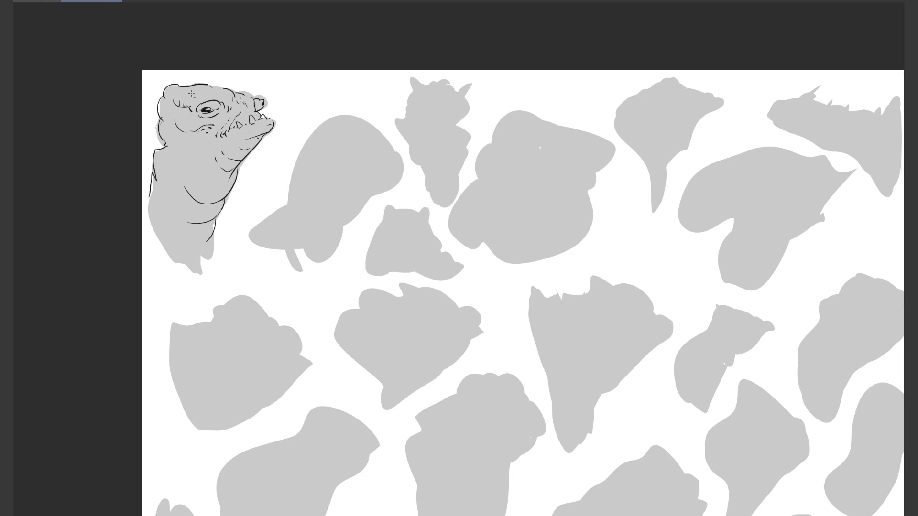
# - Ink the first head's tapering neck outline and scatter small skin marks over its crown and neck
pyautogui.moveTo(188, 90); pyautogui.dragTo(186, 97)
pyautogui.moveTo(173, 165); pyautogui.dragTo(173, 168)
pyautogui.moveTo(179, 174); pyautogui.dragTo(180, 177)
pyautogui.moveTo(171, 177); pyautogui.dragTo(179, 221)
pyautogui.moveTo(149, 197); pyautogui.dragTo(179, 268)
pyautogui.moveTo(209, 238); pyautogui.dragTo(191, 270)
pyautogui.moveTo(185, 269); pyautogui.dragTo(190, 272)
# - Ink the second silhouette's domed cranium, mouth line, eye and bulging brow outline
pyautogui.moveTo(339, 114)
pyautogui.mouseDown()
pyautogui.moveTo(286, 205)
pyautogui.moveTo(358, 205)
pyautogui.moveTo(377, 175)
pyautogui.mouseUp()
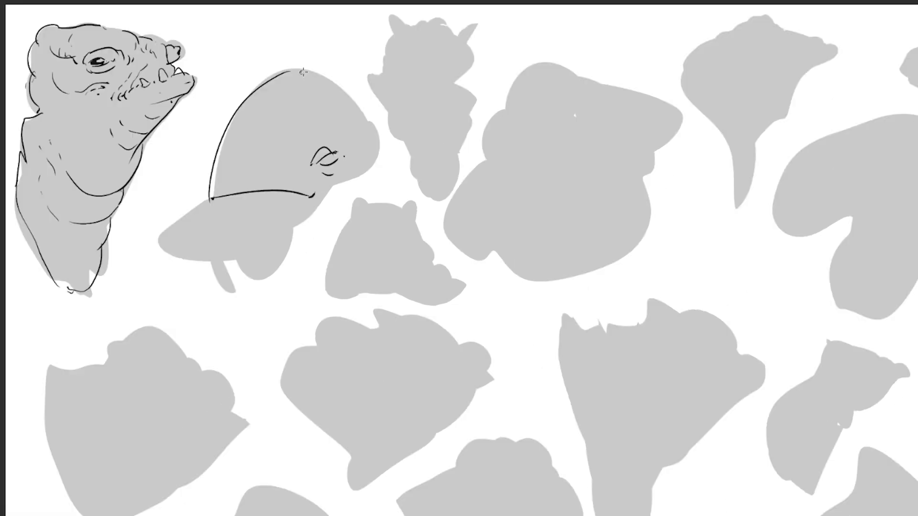
pyautogui.moveTo(340, 117); pyautogui.dragTo(355, 118)
pyautogui.moveTo(340, 116); pyautogui.dragTo(359, 119)
pyautogui.moveTo(302, 70); pyautogui.dragTo(316, 61)
pyautogui.moveTo(316, 59)
pyautogui.mouseDown()
pyautogui.moveTo(358, 114)
pyautogui.moveTo(343, 138)
pyautogui.moveTo(357, 114)
pyautogui.moveTo(378, 152)
pyautogui.moveTo(341, 175)
pyautogui.mouseUp()
# - Add radiating forehead wrinkles and dark accents around the second head's eye
pyautogui.moveTo(270, 141); pyautogui.dragTo(297, 165)
pyautogui.moveTo(299, 116); pyautogui.dragTo(309, 146)
pyautogui.moveTo(326, 107); pyautogui.dragTo(328, 138)
pyautogui.moveTo(293, 165)
pyautogui.mouseDown()
pyautogui.moveTo(307, 175)
pyautogui.moveTo(334, 151)
pyautogui.mouseUp()
pyautogui.moveTo(343, 144); pyautogui.dragTo(339, 150)
pyautogui.click(343, 150)
pyautogui.click(308, 159)
pyautogui.moveTo(289, 168)
pyautogui.mouseDown()
pyautogui.moveTo(281, 166)
pyautogui.moveTo(315, 165)
pyautogui.mouseUp()
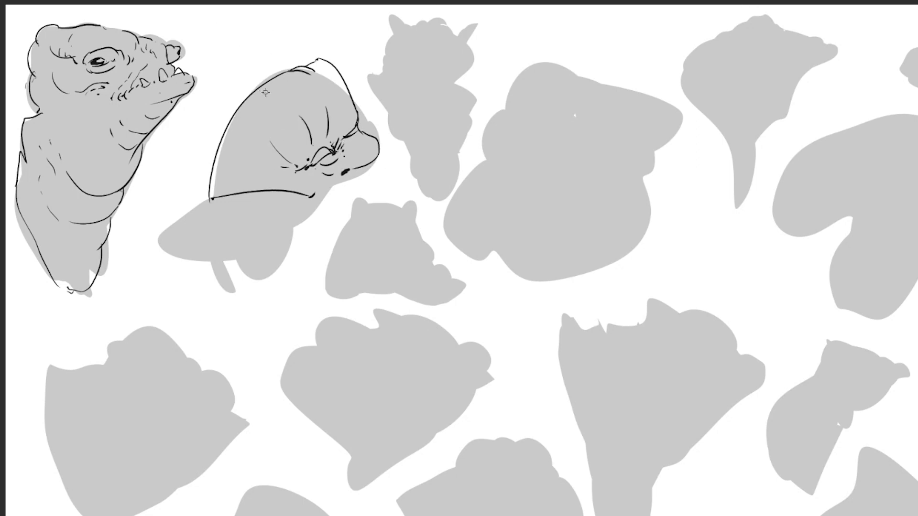
# - Ink two pointed horns, the back of the skull and the wide lower mouth contour on the second head, with small skin marks
pyautogui.moveTo(243, 99)
pyautogui.mouseDown()
pyautogui.moveTo(265, 54)
pyautogui.moveTo(278, 71)
pyautogui.moveTo(323, 51)
pyautogui.moveTo(331, 63)
pyautogui.mouseUp()
pyautogui.moveTo(262, 60); pyautogui.dragTo(259, 71)
pyautogui.moveTo(329, 64); pyautogui.dragTo(337, 77)
pyautogui.moveTo(250, 96)
pyautogui.mouseDown()
pyautogui.moveTo(208, 137)
pyautogui.moveTo(209, 201)
pyautogui.moveTo(156, 241)
pyautogui.moveTo(248, 270)
pyautogui.mouseUp()
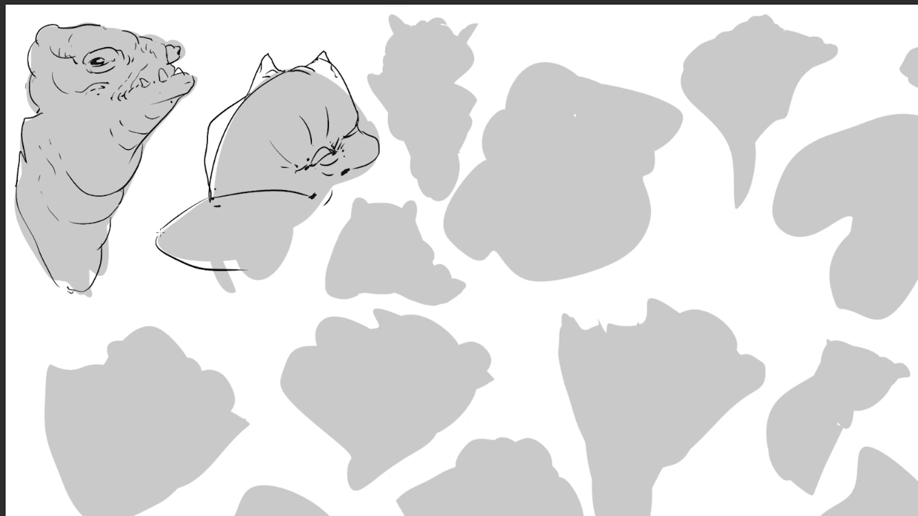
pyautogui.moveTo(322, 228); pyautogui.dragTo(251, 271)
pyautogui.moveTo(232, 110); pyautogui.dragTo(224, 182)
pyautogui.moveTo(210, 217); pyautogui.dragTo(210, 223)
pyautogui.click(204, 233)
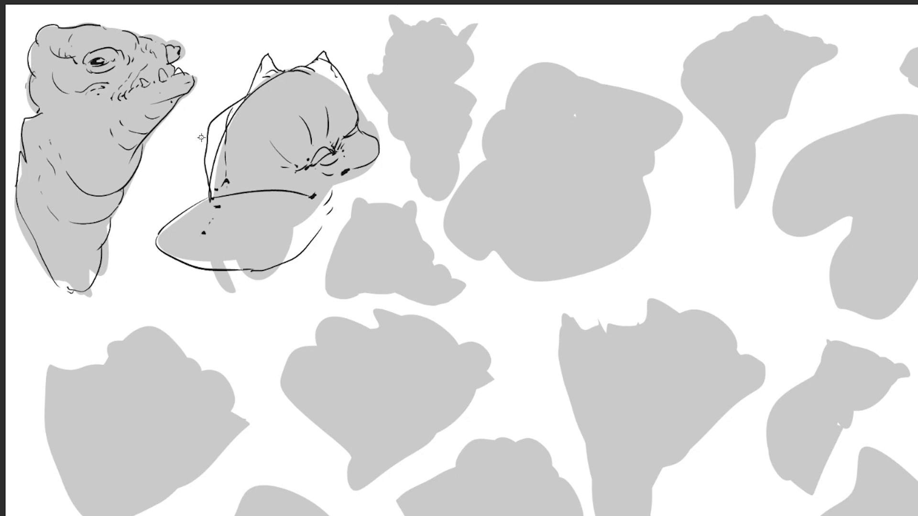
# - Add dark cheek folds, a bump behind the mouth corner and chin lines beneath the second head's mouth
pyautogui.moveTo(326, 219); pyautogui.dragTo(325, 222)
pyautogui.moveTo(324, 181)
pyautogui.mouseDown()
pyautogui.moveTo(316, 184)
pyautogui.moveTo(327, 189)
pyautogui.mouseUp()
pyautogui.moveTo(328, 190); pyautogui.dragTo(353, 182)
pyautogui.moveTo(318, 182); pyautogui.dragTo(327, 188)
pyautogui.moveTo(206, 169); pyautogui.dragTo(209, 196)
pyautogui.moveTo(157, 248)
pyautogui.mouseDown()
pyautogui.moveTo(171, 264)
pyautogui.moveTo(231, 284)
pyautogui.mouseUp()
pyautogui.moveTo(193, 280); pyautogui.dragTo(253, 310)
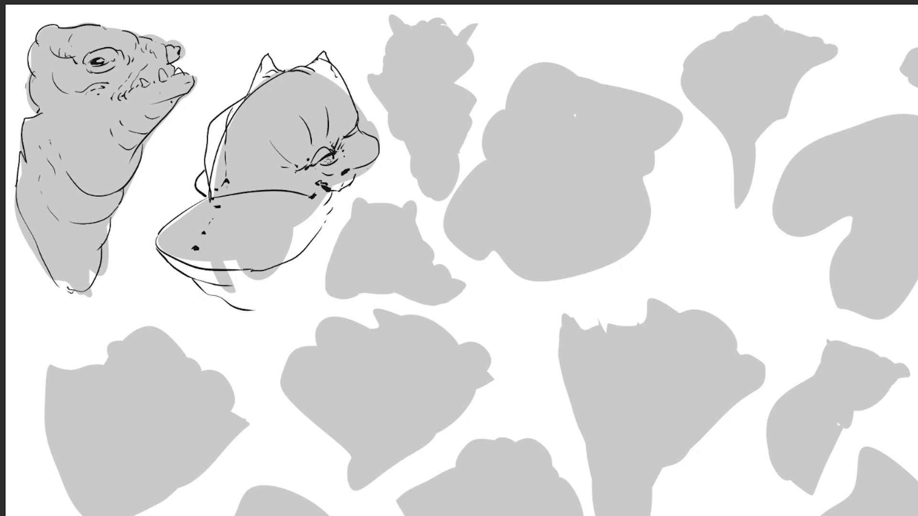
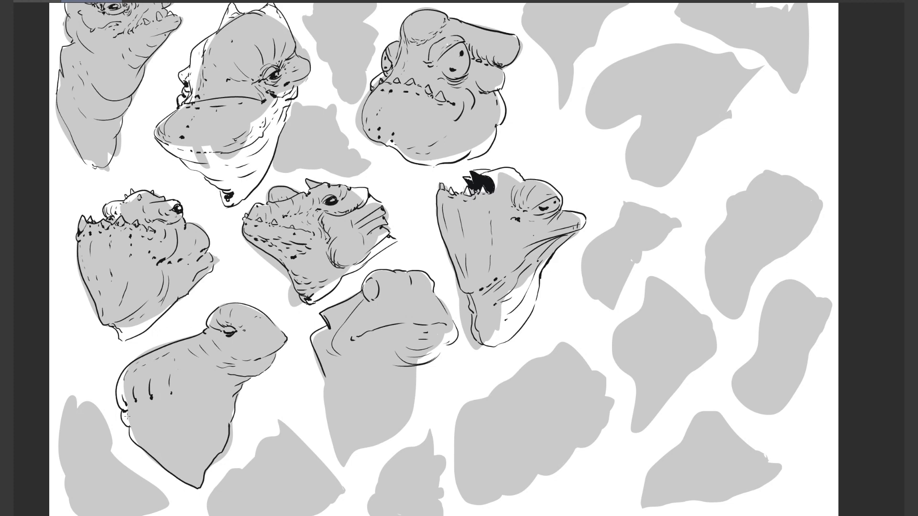
# - Refine the throat folds and contours of the turtle-like and frog-like heads, and add scale marks to the scaly reptile's jaw
pyautogui.moveTo(233, 374)
pyautogui.mouseDown()
pyautogui.moveTo(246, 326)
pyautogui.moveTo(278, 345)
pyautogui.moveTo(223, 351)
pyautogui.mouseUp()
pyautogui.moveTo(264, 352); pyautogui.dragTo(285, 284)
pyautogui.moveTo(449, 295)
pyautogui.mouseDown()
pyautogui.moveTo(421, 364)
pyautogui.moveTo(401, 377)
pyautogui.mouseUp()
pyautogui.moveTo(355, 344); pyautogui.dragTo(408, 371)
pyautogui.moveTo(353, 378); pyautogui.dragTo(391, 385)
pyautogui.moveTo(220, 341); pyautogui.dragTo(193, 359)
pyautogui.moveTo(239, 345); pyautogui.dragTo(220, 380)
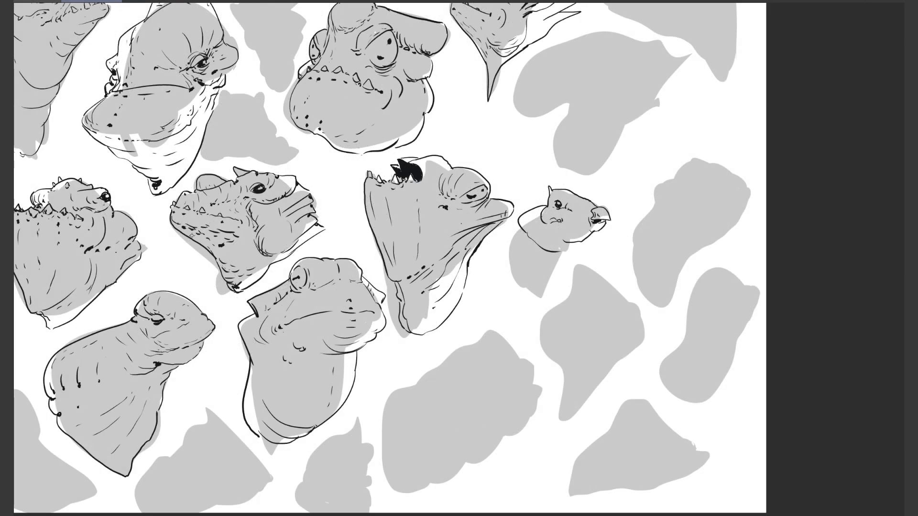
pyautogui.moveTo(185, 230); pyautogui.dragTo(206, 243)
pyautogui.moveTo(196, 235); pyautogui.dragTo(201, 238)
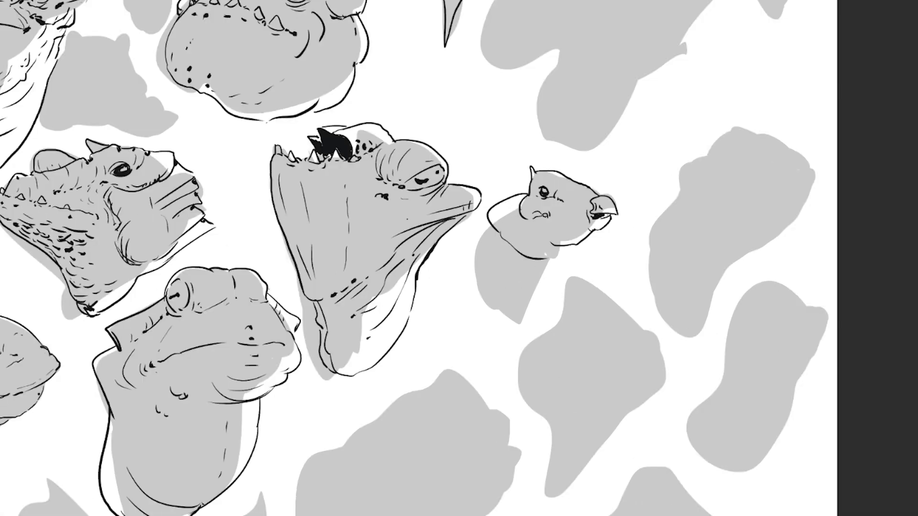
# - Ink the drooping-snout silhouette's long rounded snout, crown outline and pointed tip at the back of the head
pyautogui.moveTo(601, 174); pyautogui.dragTo(445, 320)
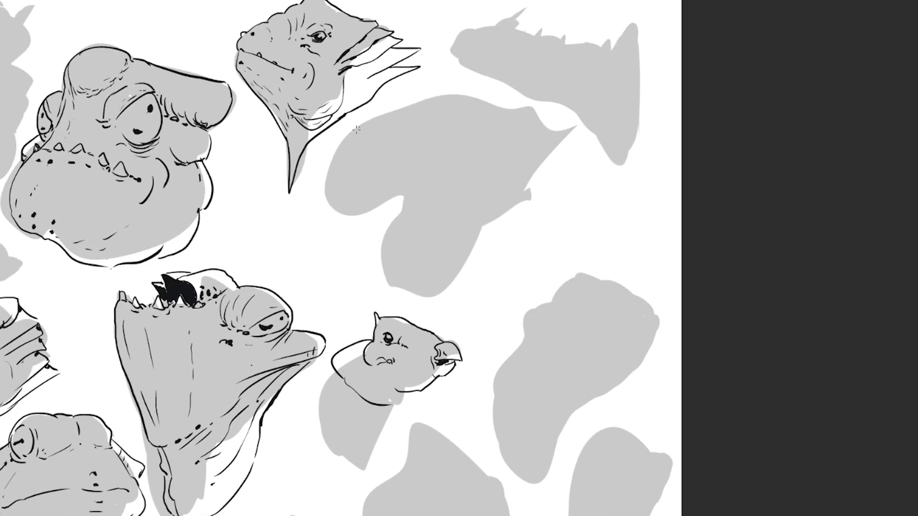
pyautogui.moveTo(382, 117)
pyautogui.mouseDown()
pyautogui.moveTo(360, 208)
pyautogui.moveTo(394, 186)
pyautogui.mouseUp()
pyautogui.moveTo(335, 211); pyautogui.dragTo(405, 187)
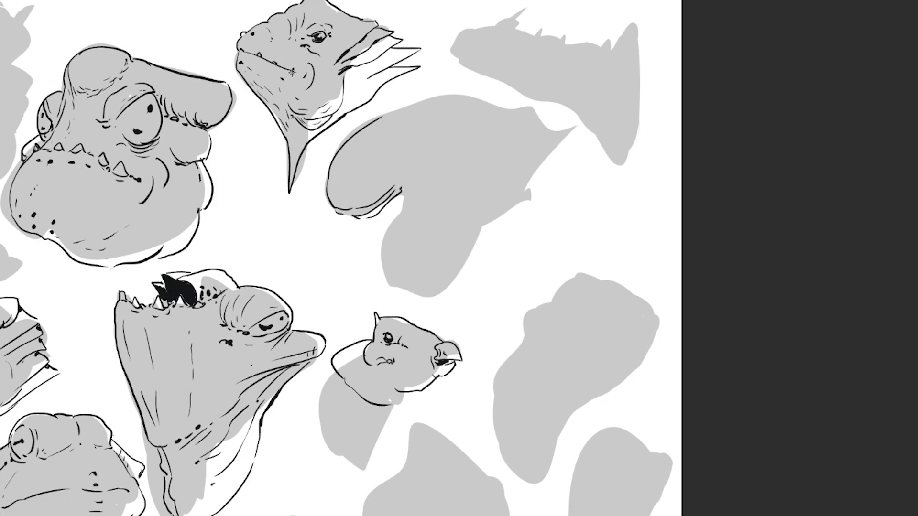
pyautogui.moveTo(452, 116)
pyautogui.mouseDown()
pyautogui.moveTo(494, 126)
pyautogui.moveTo(462, 120)
pyautogui.moveTo(486, 137)
pyautogui.moveTo(536, 121)
pyautogui.mouseUp()
pyautogui.moveTo(382, 117)
pyautogui.mouseDown()
pyautogui.moveTo(488, 98)
pyautogui.moveTo(526, 130)
pyautogui.mouseUp()
pyautogui.moveTo(528, 130)
pyautogui.mouseDown()
pyautogui.moveTo(571, 128)
pyautogui.moveTo(555, 143)
pyautogui.mouseUp()
pyautogui.moveTo(574, 132); pyautogui.dragTo(515, 196)
# - Ink the drooping-snout head's mouth line, cheek creases and lower eye folds
pyautogui.moveTo(507, 137); pyautogui.dragTo(449, 156)
pyautogui.click(449, 159)
pyautogui.moveTo(540, 140); pyautogui.dragTo(543, 143)
pyautogui.moveTo(517, 174); pyautogui.dragTo(500, 193)
pyautogui.moveTo(496, 170); pyautogui.dragTo(492, 189)
pyautogui.moveTo(482, 163); pyautogui.dragTo(482, 192)
pyautogui.moveTo(449, 145); pyautogui.dragTo(472, 147)
pyautogui.moveTo(437, 124)
pyautogui.mouseDown()
pyautogui.moveTo(441, 138)
pyautogui.moveTo(474, 150)
pyautogui.mouseUp()
# - Add brow wrinkles, dark mouth accents and lip folds between the drooping-snout head's eye and snout
pyautogui.moveTo(412, 126); pyautogui.dragTo(468, 149)
pyautogui.moveTo(445, 115); pyautogui.dragTo(441, 113)
pyautogui.moveTo(418, 119); pyautogui.dragTo(402, 134)
pyautogui.moveTo(435, 128); pyautogui.dragTo(434, 118)
pyautogui.moveTo(437, 139); pyautogui.dragTo(454, 145)
pyautogui.moveTo(412, 136)
pyautogui.mouseDown()
pyautogui.moveTo(438, 148)
pyautogui.moveTo(407, 146)
pyautogui.mouseUp()
pyautogui.moveTo(411, 157); pyautogui.dragTo(437, 165)
pyautogui.moveTo(470, 122); pyautogui.dragTo(480, 130)
# - Ink the drooping-snout head's throat creases and the contour running from its rear tip down the back of the neck
pyautogui.moveTo(394, 169)
pyautogui.mouseDown()
pyautogui.moveTo(392, 191)
pyautogui.moveTo(401, 190)
pyautogui.mouseUp()
pyautogui.moveTo(529, 189); pyautogui.dragTo(455, 262)
pyautogui.moveTo(405, 156); pyautogui.dragTo(407, 167)
pyautogui.moveTo(404, 167)
pyautogui.mouseDown()
pyautogui.moveTo(441, 182)
pyautogui.moveTo(425, 201)
pyautogui.mouseUp()
pyautogui.moveTo(548, 162)
pyautogui.mouseDown()
pyautogui.moveTo(521, 206)
pyautogui.moveTo(525, 200)
pyautogui.mouseUp()
pyautogui.moveTo(532, 180)
pyautogui.mouseDown()
pyautogui.moveTo(559, 147)
pyautogui.moveTo(536, 197)
pyautogui.mouseUp()
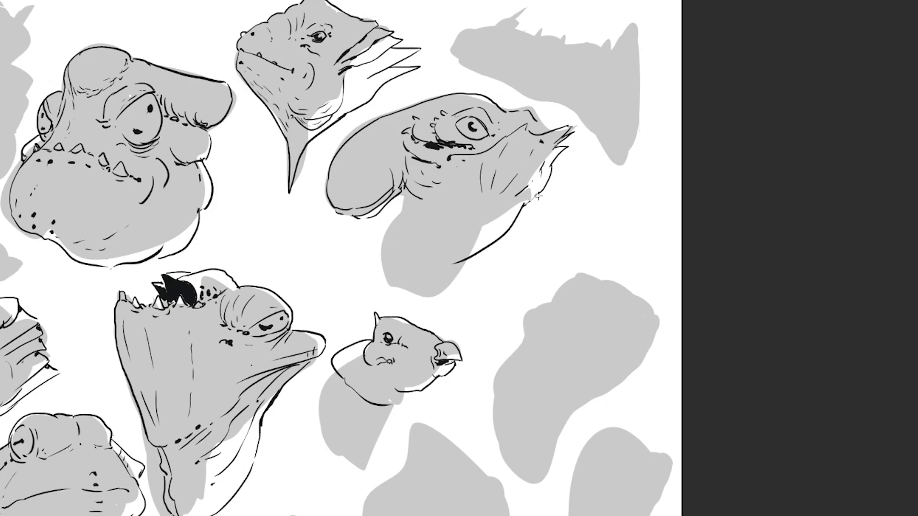
pyautogui.moveTo(538, 196); pyautogui.dragTo(527, 205)
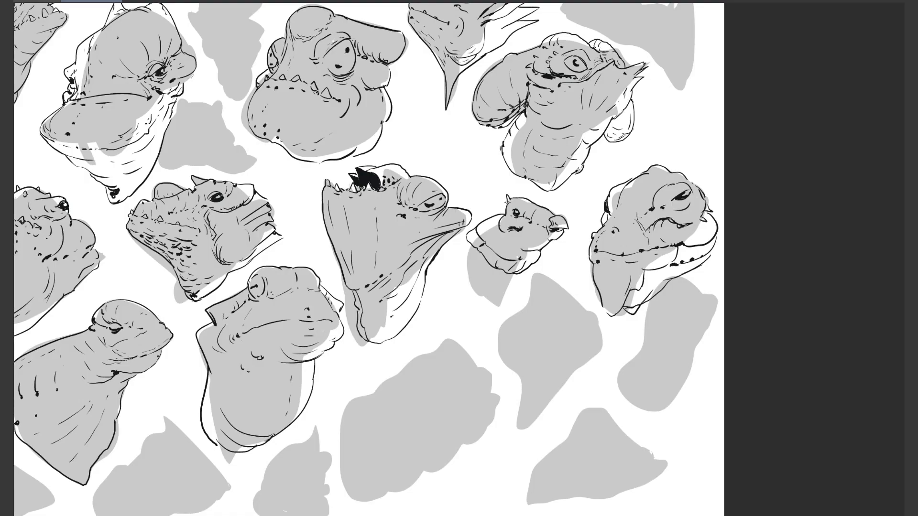
# - Draw long spines on the small beaked head's crown and ink stacked folds down its neck
pyautogui.moveTo(488, 181)
pyautogui.mouseDown()
pyautogui.moveTo(498, 213)
pyautogui.moveTo(516, 197)
pyautogui.mouseUp()
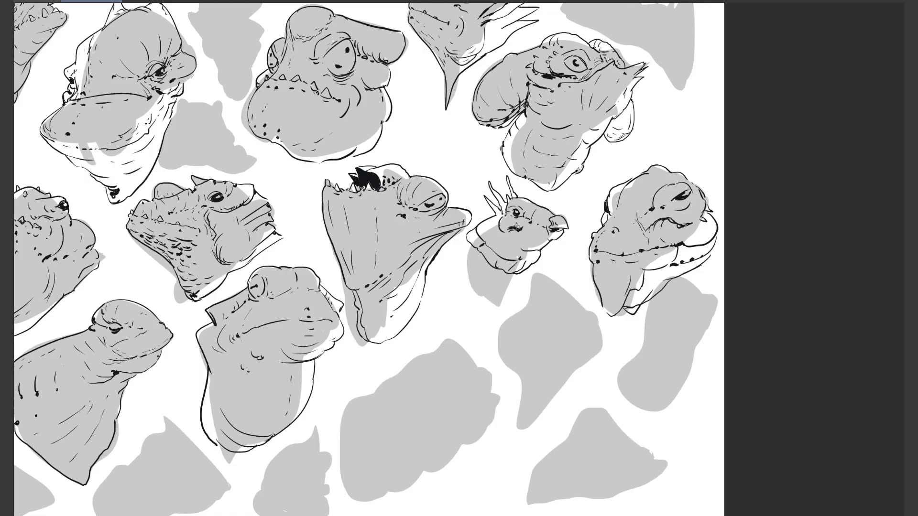
pyautogui.moveTo(483, 227); pyautogui.dragTo(486, 236)
pyautogui.moveTo(495, 232); pyautogui.dragTo(456, 244)
pyautogui.moveTo(458, 249)
pyautogui.mouseDown()
pyautogui.moveTo(478, 275)
pyautogui.moveTo(502, 283)
pyautogui.mouseUp()
pyautogui.moveTo(515, 272); pyautogui.dragTo(501, 282)
pyautogui.moveTo(462, 254); pyautogui.dragTo(496, 286)
pyautogui.moveTo(522, 241); pyautogui.dragTo(512, 245)
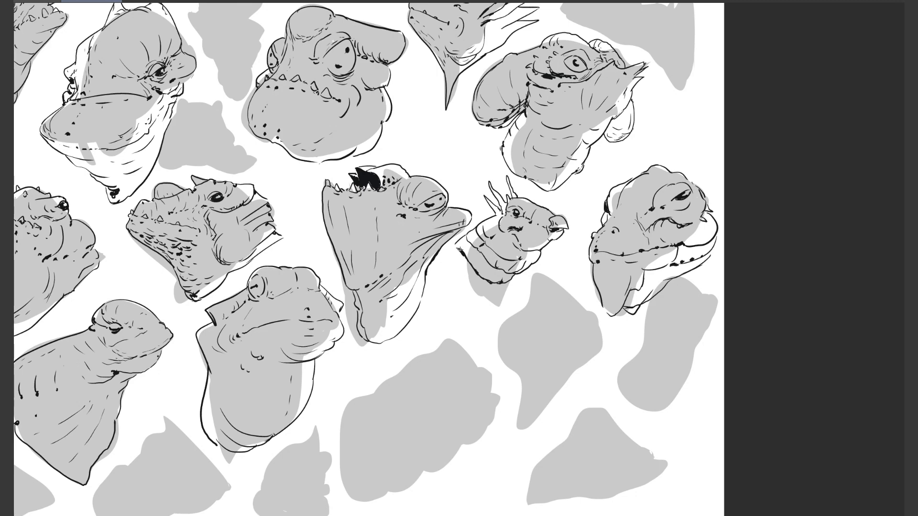
# - Ink the lower-corner triangular silhouette's flat-topped crest, eye, cheek curve and beak
pyautogui.moveTo(563, 274); pyautogui.dragTo(507, 171)
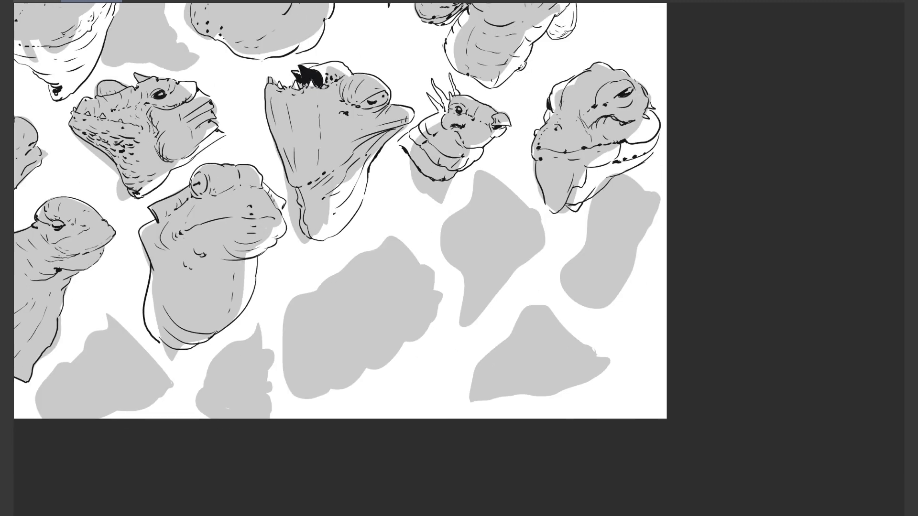
pyautogui.moveTo(506, 342)
pyautogui.mouseDown()
pyautogui.moveTo(532, 306)
pyautogui.moveTo(506, 338)
pyautogui.moveTo(548, 332)
pyautogui.moveTo(568, 329)
pyautogui.mouseUp()
pyautogui.moveTo(507, 340)
pyautogui.mouseDown()
pyautogui.moveTo(484, 359)
pyautogui.moveTo(470, 399)
pyautogui.mouseUp()
pyautogui.moveTo(511, 358)
pyautogui.mouseDown()
pyautogui.moveTo(547, 345)
pyautogui.moveTo(521, 377)
pyautogui.moveTo(470, 399)
pyautogui.moveTo(512, 405)
pyautogui.mouseUp()
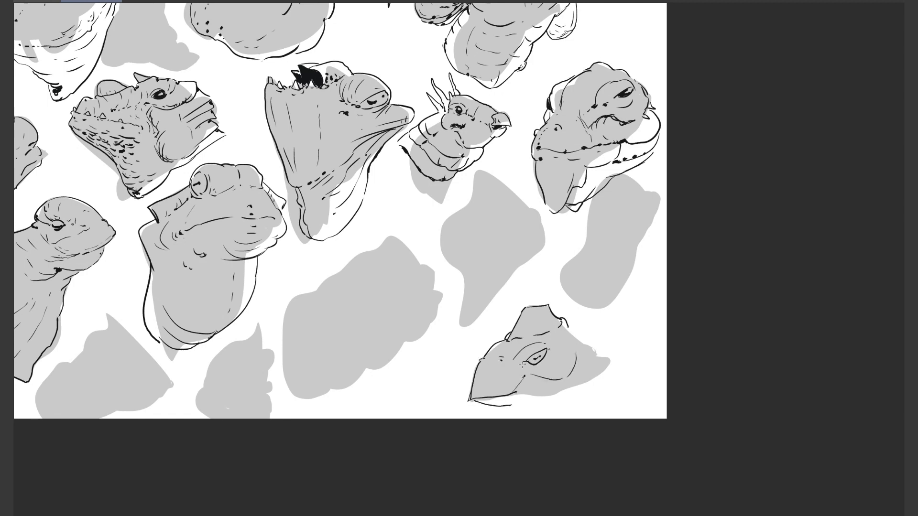
# - Add the crested beaked head's rear outline, ear, eye wrinkles and crest lines, and ink its long lower jaw
pyautogui.moveTo(560, 327)
pyautogui.mouseDown()
pyautogui.moveTo(598, 355)
pyautogui.moveTo(594, 377)
pyautogui.mouseUp()
pyautogui.moveTo(520, 387); pyautogui.dragTo(548, 379)
pyautogui.moveTo(555, 382); pyautogui.dragTo(559, 383)
pyautogui.moveTo(507, 347); pyautogui.dragTo(523, 341)
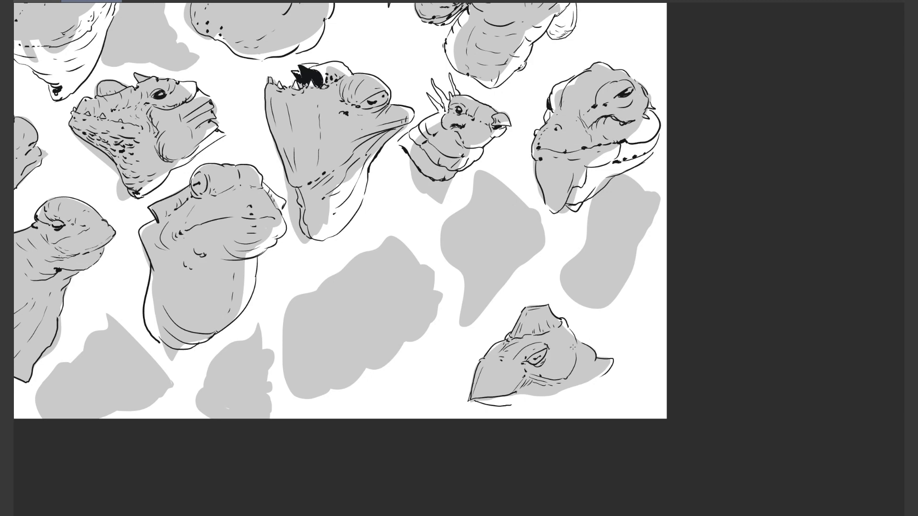
pyautogui.moveTo(593, 364)
pyautogui.mouseDown()
pyautogui.moveTo(587, 373)
pyautogui.moveTo(584, 360)
pyautogui.moveTo(578, 401)
pyautogui.mouseUp()
pyautogui.moveTo(520, 404); pyautogui.dragTo(599, 393)
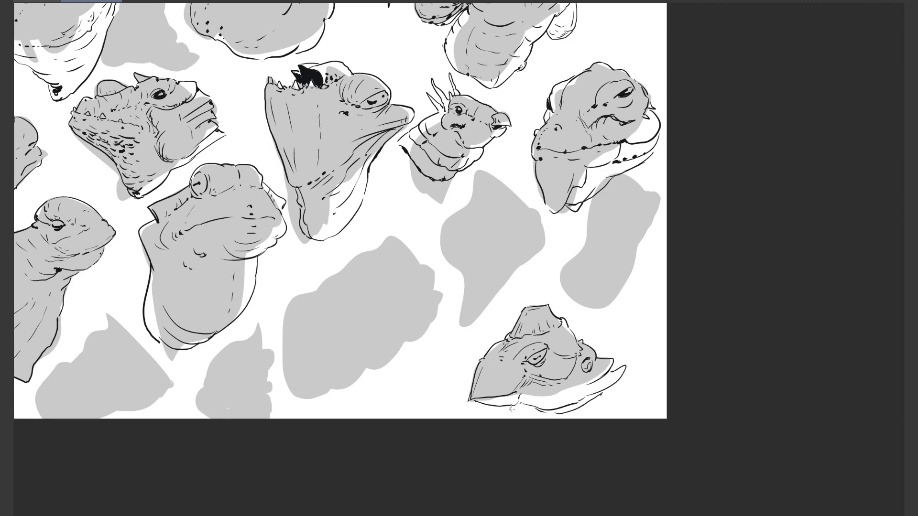
# - Outline the long-necked silhouette in the page's upper corner with a blunt snout, throat line and spined back
pyautogui.moveTo(340, 77); pyautogui.dragTo(355, 345)
pyautogui.scroll(3, 601, 167)
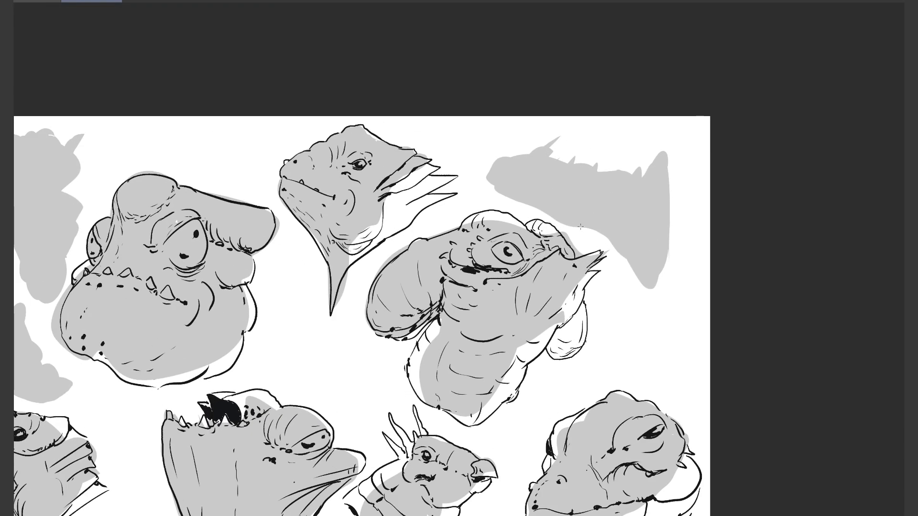
pyautogui.moveTo(579, 179); pyautogui.dragTo(502, 150)
pyautogui.moveTo(421, 128); pyautogui.dragTo(426, 162)
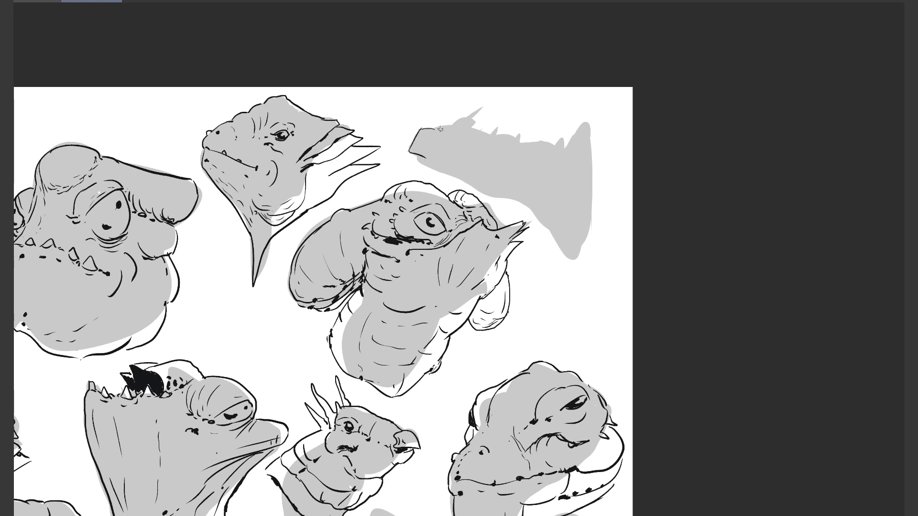
pyautogui.hotkey('ctrl', 'z')
pyautogui.hotkey('ctrl', 'z')
pyautogui.scroll(2, 422, 124)
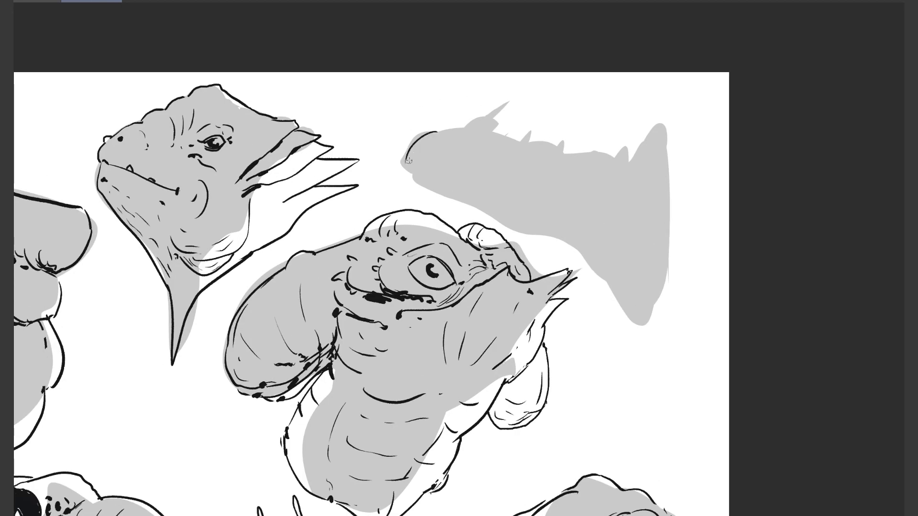
pyautogui.moveTo(408, 160)
pyautogui.mouseDown()
pyautogui.moveTo(424, 187)
pyautogui.moveTo(493, 221)
pyautogui.moveTo(581, 245)
pyautogui.mouseUp()
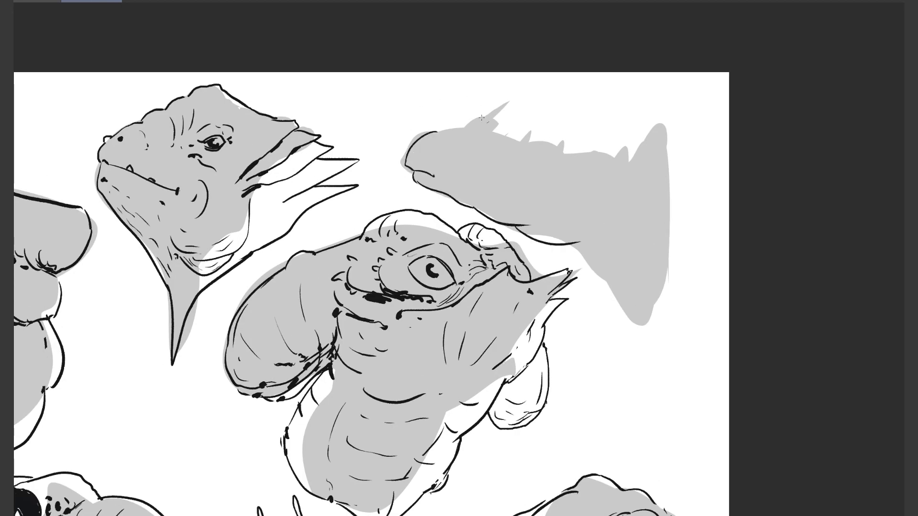
pyautogui.moveTo(433, 131)
pyautogui.mouseDown()
pyautogui.moveTo(513, 116)
pyautogui.moveTo(503, 136)
pyautogui.moveTo(577, 150)
pyautogui.mouseUp()
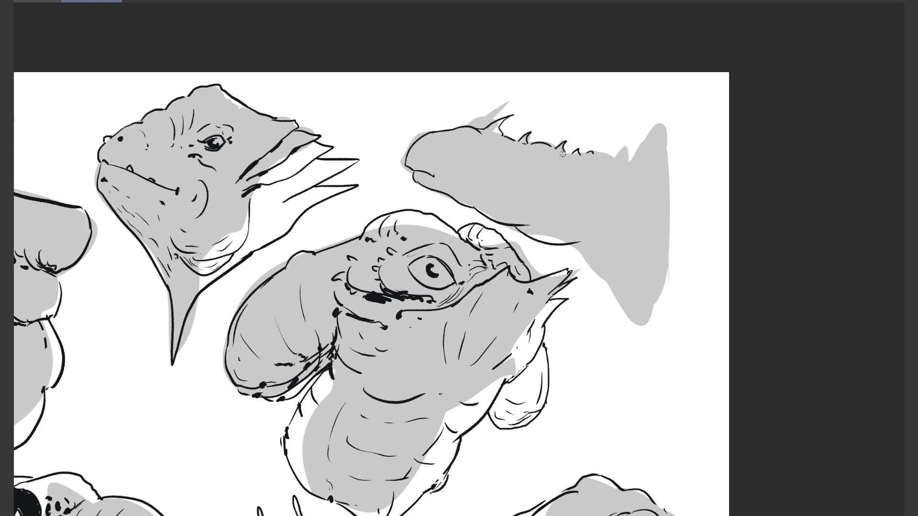
# - Draw the long-necked head's eye, nostril and muzzle creases, and add its lip and chin details
pyautogui.moveTo(454, 138); pyautogui.dragTo(478, 144)
pyautogui.moveTo(434, 142); pyautogui.dragTo(441, 153)
pyautogui.moveTo(445, 165); pyautogui.dragTo(434, 178)
pyautogui.moveTo(434, 178); pyautogui.dragTo(436, 187)
pyautogui.moveTo(415, 159); pyautogui.dragTo(413, 168)
pyautogui.moveTo(435, 185); pyautogui.dragTo(462, 195)
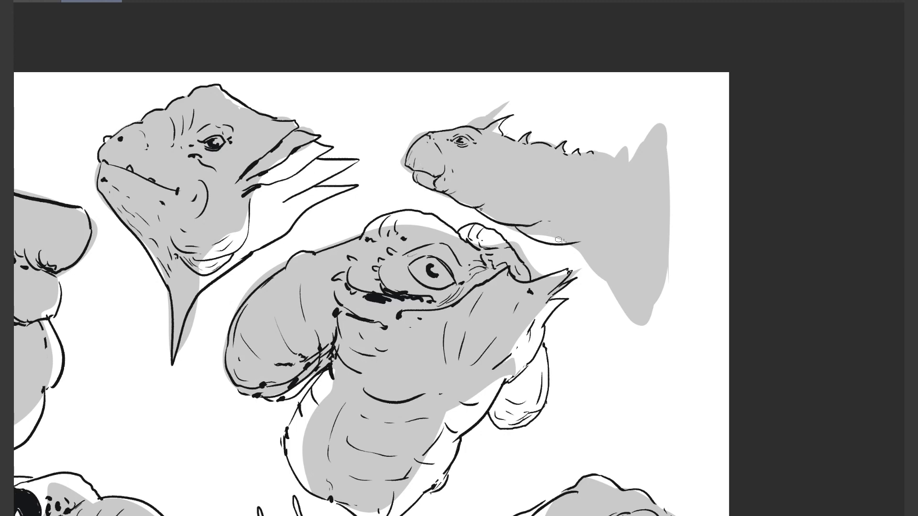
# - Add a cheek curve, small snout horn and brow bumps, and draw rounded plates behind the long-necked head's eye
pyautogui.moveTo(454, 161); pyautogui.dragTo(474, 173)
pyautogui.moveTo(488, 137)
pyautogui.mouseDown()
pyautogui.moveTo(490, 152)
pyautogui.moveTo(510, 144)
pyautogui.moveTo(508, 167)
pyautogui.moveTo(481, 128)
pyautogui.moveTo(432, 123)
pyautogui.moveTo(452, 143)
pyautogui.mouseUp()
pyautogui.moveTo(466, 146)
pyautogui.mouseDown()
pyautogui.moveTo(473, 145)
pyautogui.moveTo(453, 157)
pyautogui.mouseUp()
pyautogui.moveTo(451, 157)
pyautogui.mouseDown()
pyautogui.moveTo(486, 165)
pyautogui.moveTo(495, 192)
pyautogui.mouseUp()
pyautogui.moveTo(483, 209); pyautogui.dragTo(480, 209)
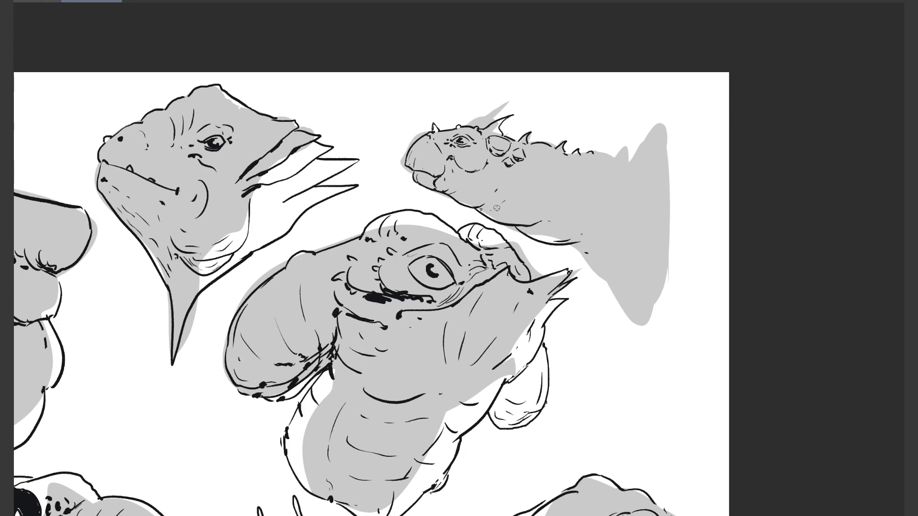
# - Ink creases along the long neck's underside and draw a raised collar with a black-shaded inner edge behind it
pyautogui.moveTo(539, 215); pyautogui.dragTo(545, 221)
pyautogui.moveTo(596, 201); pyautogui.dragTo(587, 218)
pyautogui.moveTo(575, 240); pyautogui.dragTo(600, 277)
pyautogui.moveTo(597, 129)
pyautogui.mouseDown()
pyautogui.moveTo(628, 159)
pyautogui.moveTo(667, 138)
pyautogui.mouseUp()
pyautogui.moveTo(621, 147); pyautogui.dragTo(629, 160)
pyautogui.moveTo(603, 130); pyautogui.dragTo(614, 152)
pyautogui.moveTo(606, 132)
pyautogui.mouseDown()
pyautogui.moveTo(616, 153)
pyautogui.moveTo(625, 158)
pyautogui.moveTo(611, 135)
pyautogui.moveTo(634, 151)
pyautogui.mouseUp()
# - Ink the long neck's rear contour and wrinkles, and dot small scales beneath its rounded plates
pyautogui.moveTo(665, 134)
pyautogui.mouseDown()
pyautogui.moveTo(654, 226)
pyautogui.moveTo(588, 241)
pyautogui.mouseUp()
pyautogui.moveTo(621, 178); pyautogui.dragTo(632, 198)
pyautogui.moveTo(614, 157); pyautogui.dragTo(629, 174)
pyautogui.moveTo(630, 166); pyautogui.dragTo(624, 184)
pyautogui.moveTo(574, 154)
pyautogui.mouseDown()
pyautogui.moveTo(548, 172)
pyautogui.moveTo(526, 164)
pyautogui.moveTo(511, 177)
pyautogui.moveTo(535, 182)
pyautogui.mouseUp()
pyautogui.click(481, 152)
pyautogui.click(480, 159)
pyautogui.click(480, 164)
pyautogui.click(487, 156)
pyautogui.moveTo(593, 263); pyautogui.dragTo(609, 279)
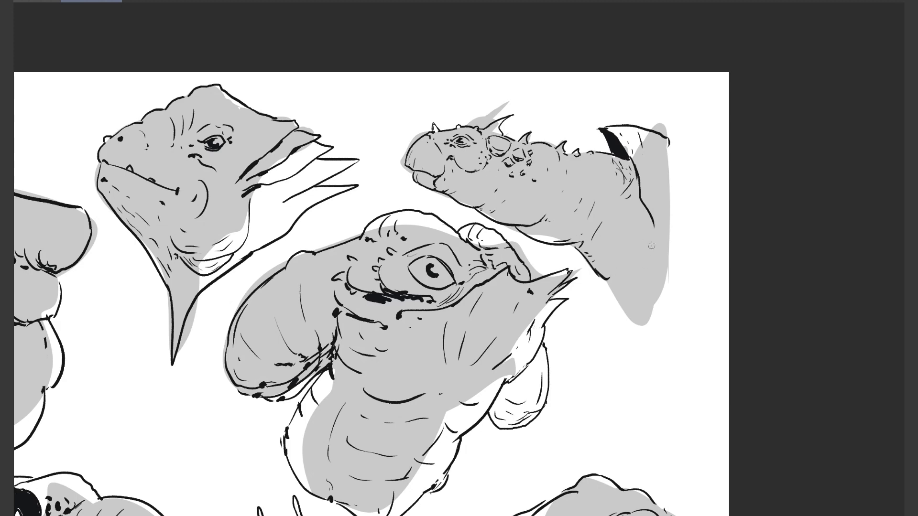
# - Close the long neck's base and add short curved strokes around and below it
pyautogui.moveTo(653, 227); pyautogui.dragTo(594, 286)
pyautogui.moveTo(580, 269)
pyautogui.mouseDown()
pyautogui.moveTo(591, 272)
pyautogui.moveTo(587, 293)
pyautogui.mouseUp()
pyautogui.moveTo(593, 302); pyautogui.dragTo(632, 308)
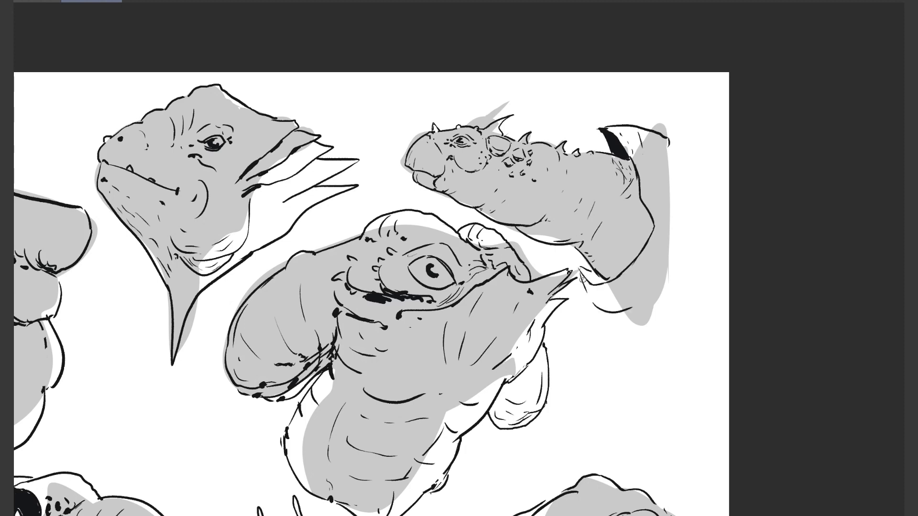
pyautogui.moveTo(581, 269)
pyautogui.mouseDown()
pyautogui.moveTo(606, 282)
pyautogui.moveTo(591, 283)
pyautogui.mouseUp()
pyautogui.moveTo(632, 260); pyautogui.dragTo(610, 272)
pyautogui.moveTo(646, 238); pyautogui.dragTo(634, 266)
pyautogui.moveTo(634, 269); pyautogui.dragTo(625, 277)
# - Outline the diamond-shaped silhouette's domed eye bulge, and draw its snout curve, mouth line and nostril
pyautogui.moveTo(635, 307)
pyautogui.mouseDown()
pyautogui.moveTo(586, 290)
pyautogui.moveTo(630, 370)
pyautogui.mouseUp()
pyautogui.moveTo(592, 400)
pyautogui.mouseDown()
pyautogui.moveTo(702, 363)
pyautogui.moveTo(741, 111)
pyautogui.mouseUp()
pyautogui.moveTo(550, 403); pyautogui.dragTo(442, 128)
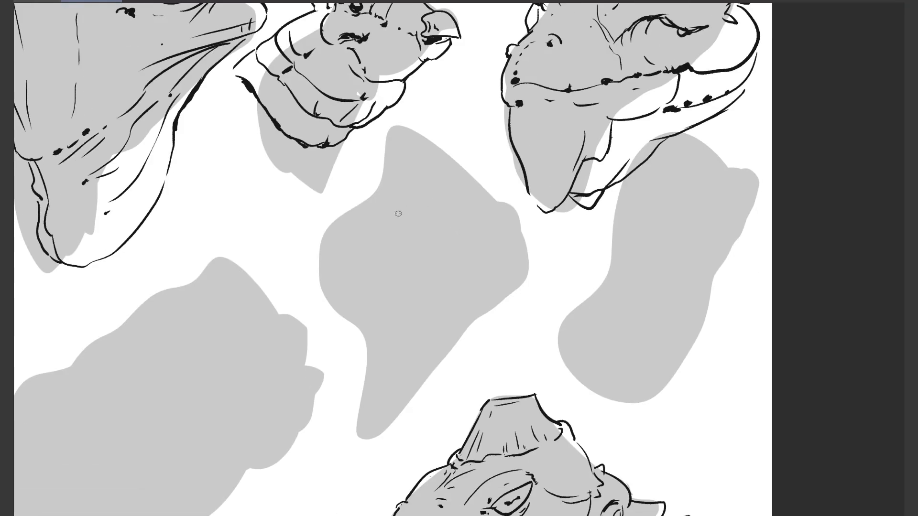
pyautogui.moveTo(411, 266)
pyautogui.mouseDown()
pyautogui.moveTo(382, 210)
pyautogui.moveTo(325, 230)
pyautogui.mouseUp()
pyautogui.moveTo(329, 231)
pyautogui.mouseDown()
pyautogui.moveTo(307, 250)
pyautogui.moveTo(450, 286)
pyautogui.mouseUp()
pyautogui.moveTo(475, 213); pyautogui.dragTo(489, 242)
pyautogui.moveTo(397, 304); pyautogui.dragTo(507, 270)
pyautogui.moveTo(495, 279); pyautogui.dragTo(502, 278)
# - Draw the domed-eye head's small eye with radiating wrinkles, and outline its crest and snout top
pyautogui.moveTo(383, 261)
pyautogui.mouseDown()
pyautogui.moveTo(413, 266)
pyautogui.moveTo(404, 274)
pyautogui.mouseUp()
pyautogui.moveTo(391, 228); pyautogui.dragTo(374, 257)
pyautogui.moveTo(341, 247); pyautogui.dragTo(370, 264)
pyautogui.moveTo(410, 233); pyautogui.dragTo(419, 257)
pyautogui.moveTo(378, 277)
pyautogui.mouseDown()
pyautogui.moveTo(413, 274)
pyautogui.moveTo(395, 266)
pyautogui.moveTo(440, 269)
pyautogui.mouseUp()
pyautogui.moveTo(348, 212)
pyautogui.mouseDown()
pyautogui.moveTo(377, 192)
pyautogui.moveTo(386, 164)
pyautogui.moveTo(480, 203)
pyautogui.moveTo(525, 251)
pyautogui.mouseUp()
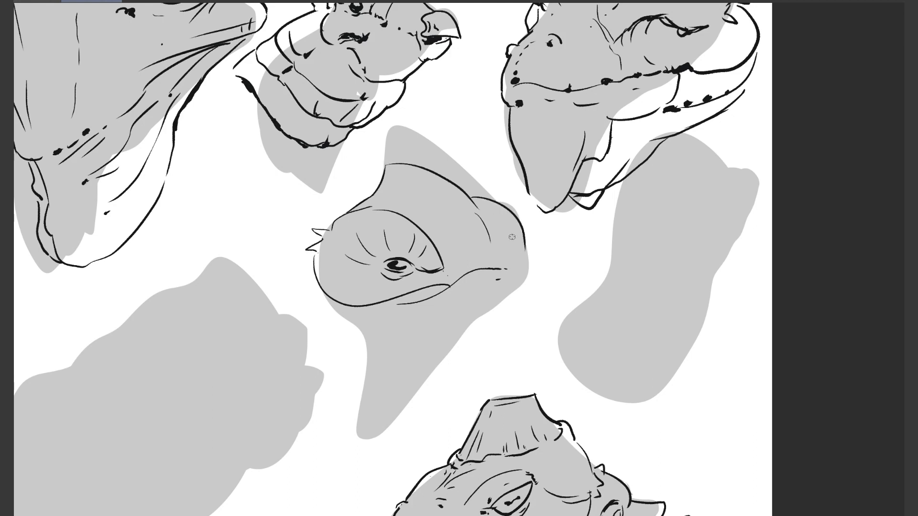
# - Add wrinkles across the domed-eye head's crest and snout, and ink its jaw underside and the pouch below the eye
pyautogui.moveTo(417, 168)
pyautogui.mouseDown()
pyautogui.moveTo(410, 212)
pyautogui.moveTo(388, 200)
pyautogui.mouseUp()
pyautogui.moveTo(460, 201)
pyautogui.mouseDown()
pyautogui.moveTo(445, 229)
pyautogui.moveTo(466, 243)
pyautogui.moveTo(456, 253)
pyautogui.mouseUp()
pyautogui.moveTo(500, 226)
pyautogui.mouseDown()
pyautogui.moveTo(524, 287)
pyautogui.moveTo(490, 269)
pyautogui.moveTo(439, 376)
pyautogui.mouseUp()
pyautogui.moveTo(319, 289)
pyautogui.mouseDown()
pyautogui.moveTo(325, 319)
pyautogui.moveTo(388, 315)
pyautogui.moveTo(439, 288)
pyautogui.moveTo(404, 298)
pyautogui.moveTo(503, 275)
pyautogui.mouseUp()
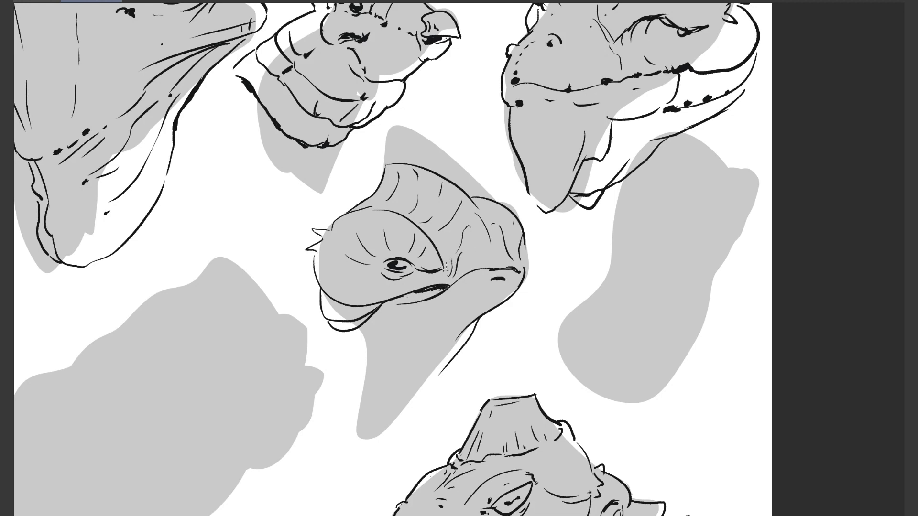
# - Ink fine creases at the domed-eye head's mouth corner and lines fanning across the bulge around its eye
pyautogui.moveTo(454, 262); pyautogui.dragTo(439, 282)
pyautogui.moveTo(380, 280); pyautogui.dragTo(400, 283)
pyautogui.moveTo(411, 274)
pyautogui.mouseDown()
pyautogui.moveTo(384, 266)
pyautogui.moveTo(421, 268)
pyautogui.mouseUp()
pyautogui.moveTo(333, 274); pyautogui.dragTo(374, 270)
pyautogui.moveTo(374, 277)
pyautogui.mouseDown()
pyautogui.moveTo(350, 290)
pyautogui.moveTo(364, 301)
pyautogui.mouseUp()
pyautogui.moveTo(343, 255); pyautogui.dragTo(348, 257)
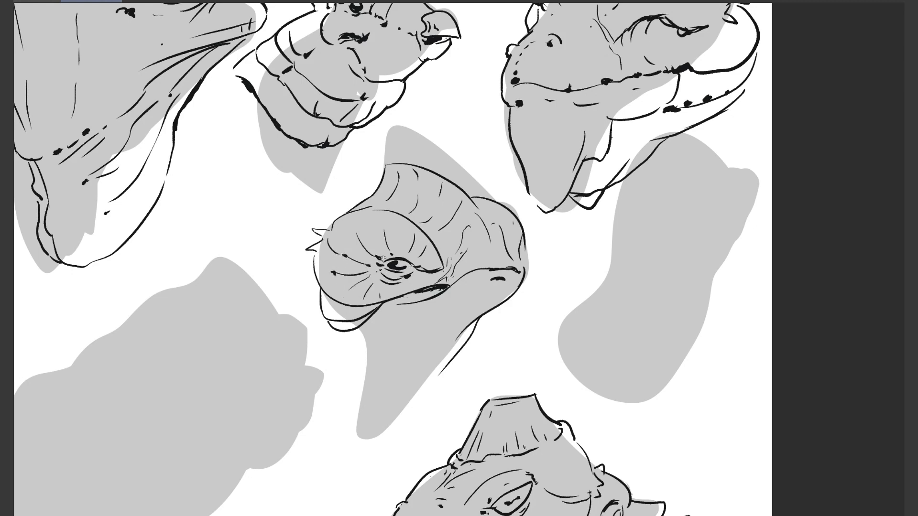
# - Thicken the pouch beneath the domed eye, and draw the long throat folds and pointed neck outline
pyautogui.moveTo(325, 295); pyautogui.dragTo(376, 304)
pyautogui.moveTo(344, 322); pyautogui.dragTo(359, 321)
pyautogui.moveTo(479, 285); pyautogui.dragTo(455, 304)
pyautogui.moveTo(500, 285); pyautogui.dragTo(489, 294)
pyautogui.moveTo(495, 295); pyautogui.dragTo(432, 373)
pyautogui.moveTo(454, 317); pyautogui.dragTo(410, 388)
pyautogui.moveTo(401, 373); pyautogui.dragTo(389, 407)
pyautogui.moveTo(391, 334); pyautogui.dragTo(374, 436)
pyautogui.moveTo(356, 330); pyautogui.dragTo(380, 433)
pyautogui.moveTo(470, 221); pyautogui.dragTo(468, 227)
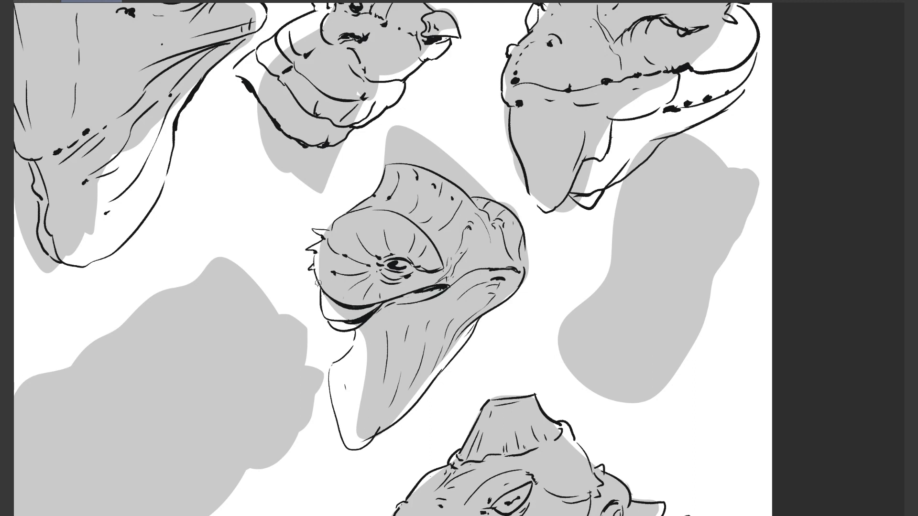
# - Shade the gap beneath the domed-eye head's pouch in black and refine its nostril and snout tip
pyautogui.moveTo(358, 332); pyautogui.dragTo(353, 343)
pyautogui.moveTo(358, 333)
pyautogui.mouseDown()
pyautogui.moveTo(379, 308)
pyautogui.moveTo(360, 332)
pyautogui.mouseUp()
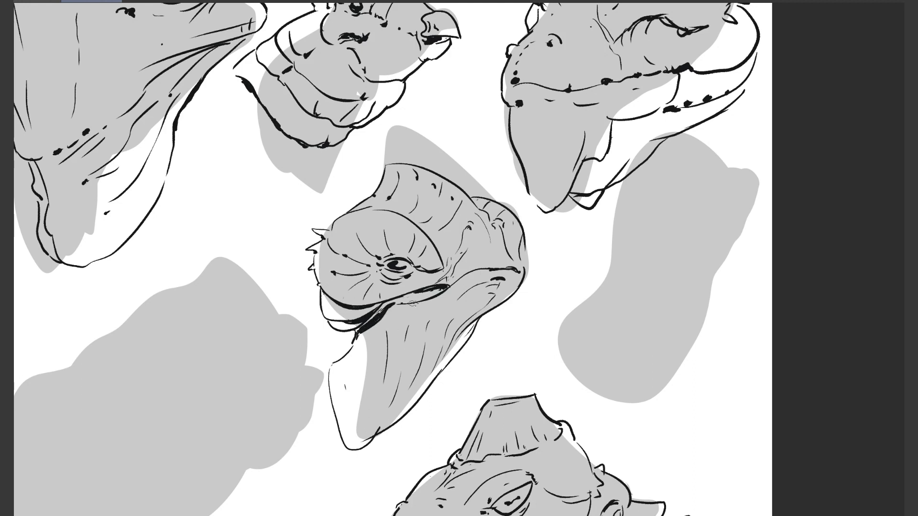
pyautogui.click(502, 260)
pyautogui.moveTo(524, 240)
pyautogui.mouseDown()
pyautogui.moveTo(521, 287)
pyautogui.moveTo(525, 273)
pyautogui.moveTo(496, 307)
pyautogui.mouseUp()
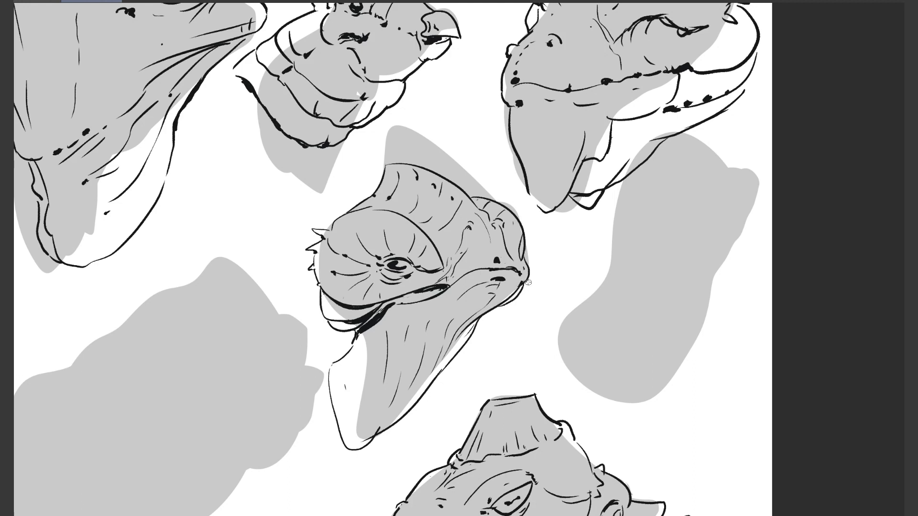
# - Add contour strokes inside the domed-eye head's rear neck flap and thicken its throat edge
pyautogui.moveTo(360, 345); pyautogui.dragTo(353, 353)
pyautogui.moveTo(368, 374)
pyautogui.mouseDown()
pyautogui.moveTo(373, 388)
pyautogui.moveTo(356, 431)
pyautogui.mouseUp()
pyautogui.moveTo(380, 428); pyautogui.dragTo(372, 438)
pyautogui.moveTo(463, 331)
pyautogui.mouseDown()
pyautogui.moveTo(437, 373)
pyautogui.moveTo(389, 409)
pyautogui.mouseUp()
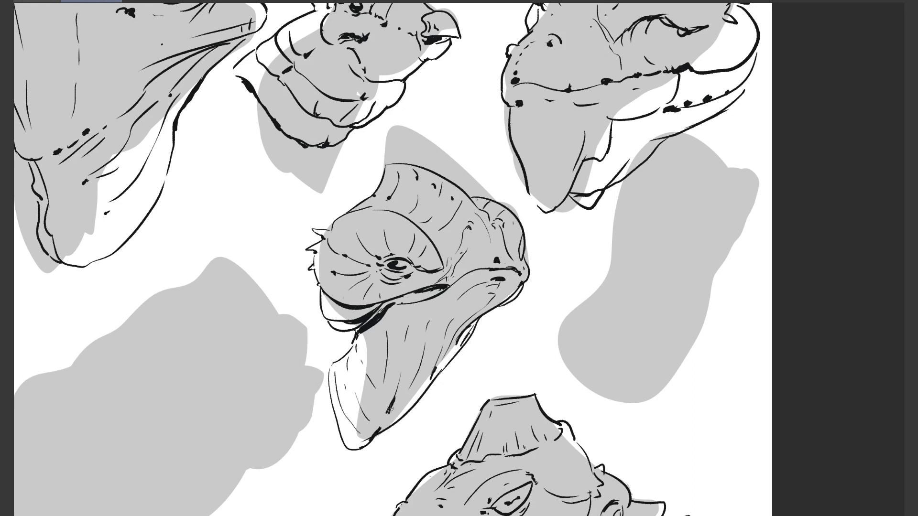
# - Ink more fold strokes down the domed-eye head's neck and under its cheek, undoing the last jaw strokes
pyautogui.moveTo(436, 367); pyautogui.dragTo(385, 422)
pyautogui.moveTo(443, 366); pyautogui.dragTo(439, 375)
pyautogui.moveTo(458, 353); pyautogui.dragTo(402, 420)
pyautogui.moveTo(437, 375)
pyautogui.mouseDown()
pyautogui.moveTo(410, 407)
pyautogui.moveTo(431, 385)
pyautogui.mouseUp()
pyautogui.moveTo(426, 390)
pyautogui.mouseDown()
pyautogui.moveTo(432, 370)
pyautogui.moveTo(405, 416)
pyautogui.moveTo(417, 397)
pyautogui.mouseUp()
pyautogui.moveTo(411, 382); pyautogui.dragTo(407, 391)
pyautogui.moveTo(425, 343); pyautogui.dragTo(423, 348)
pyautogui.moveTo(397, 319)
pyautogui.mouseDown()
pyautogui.moveTo(436, 320)
pyautogui.moveTo(418, 324)
pyautogui.mouseUp()
pyautogui.moveTo(482, 321); pyautogui.dragTo(514, 290)
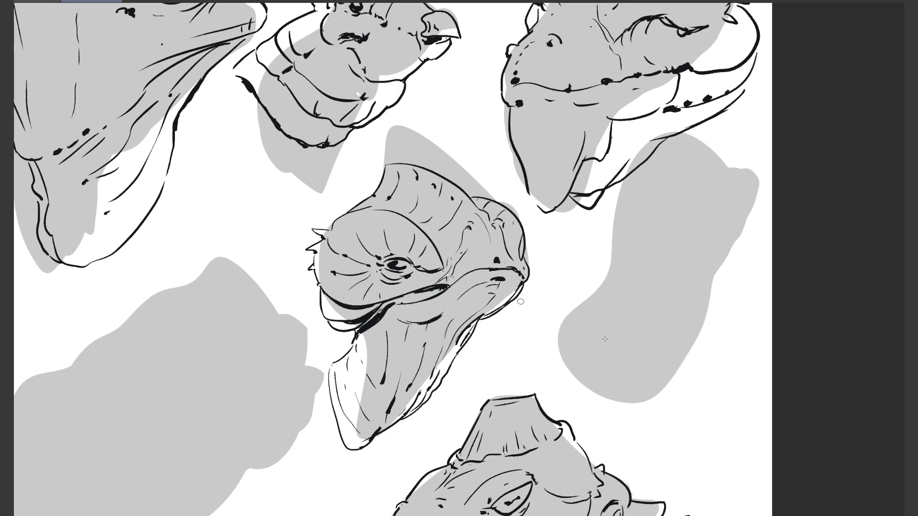
pyautogui.hotkey('ctrl', 'z')
pyautogui.hotkey('ctrl', 'z')
pyautogui.moveTo(524, 235); pyautogui.dragTo(519, 247)
# - Outline the bottom-edge triangular silhouette with a curved crown horn, sloping snout, mouth line and lower jaw
pyautogui.moveTo(548, 352); pyautogui.dragTo(770, 199)
pyautogui.moveTo(429, 327)
pyautogui.mouseDown()
pyautogui.moveTo(571, 267)
pyautogui.moveTo(820, 227)
pyautogui.moveTo(838, 211)
pyautogui.mouseUp()
pyautogui.moveTo(230, 220)
pyautogui.mouseDown()
pyautogui.moveTo(282, 146)
pyautogui.moveTo(404, 280)
pyautogui.moveTo(381, 316)
pyautogui.mouseUp()
pyautogui.moveTo(271, 302)
pyautogui.mouseDown()
pyautogui.moveTo(378, 316)
pyautogui.moveTo(273, 338)
pyautogui.mouseUp()
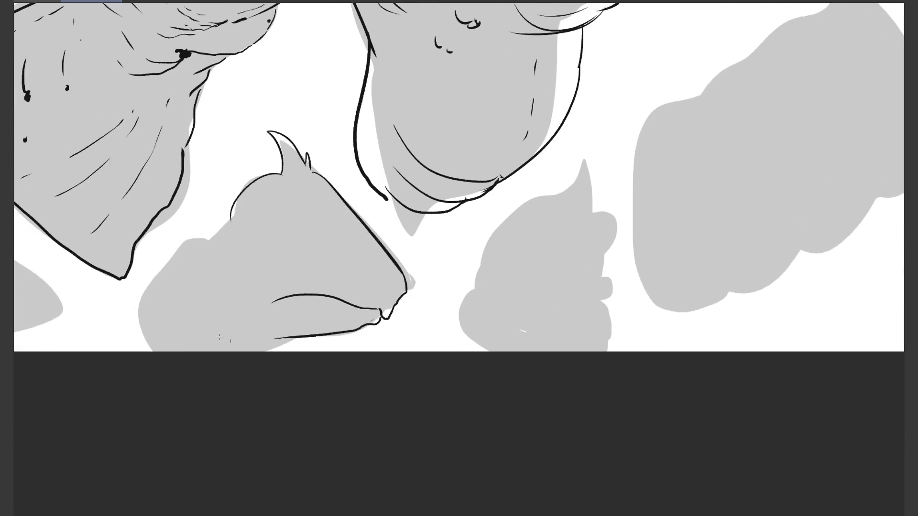
# - Add short forehead marks to the horned head, and ink its nape contour and narrow gill-like neck folds
pyautogui.moveTo(313, 204); pyautogui.dragTo(313, 218)
pyautogui.moveTo(318, 234); pyautogui.dragTo(319, 240)
pyautogui.moveTo(324, 238); pyautogui.dragTo(330, 249)
pyautogui.moveTo(230, 216)
pyautogui.mouseDown()
pyautogui.moveTo(185, 238)
pyautogui.moveTo(197, 329)
pyautogui.mouseUp()
pyautogui.moveTo(176, 248); pyautogui.dragTo(194, 328)
pyautogui.moveTo(164, 261); pyautogui.dragTo(188, 329)
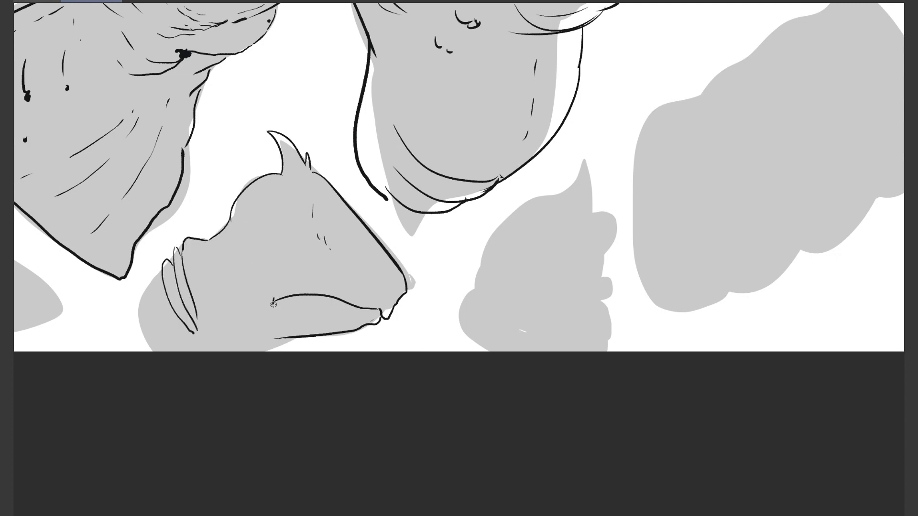
# - Draw the horned head's nostril, lip creases and the curved cheek fold around its mouth corner
pyautogui.moveTo(387, 272); pyautogui.dragTo(388, 277)
pyautogui.moveTo(335, 289); pyautogui.dragTo(347, 300)
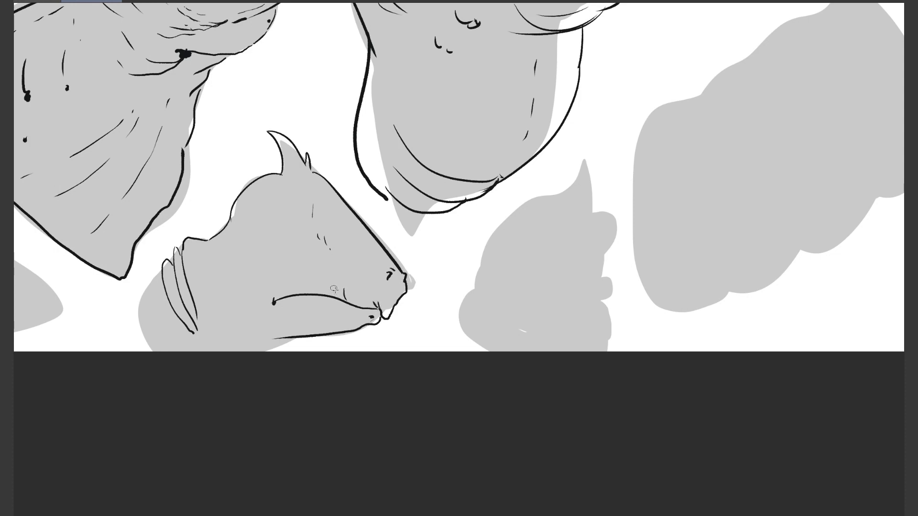
pyautogui.moveTo(274, 282); pyautogui.dragTo(276, 319)
# - Draw the horned head's round eye with a black pupil, surrounded by concentric wrinkles and a brow crease
pyautogui.moveTo(297, 205)
pyautogui.mouseDown()
pyautogui.moveTo(305, 230)
pyautogui.moveTo(252, 249)
pyautogui.mouseUp()
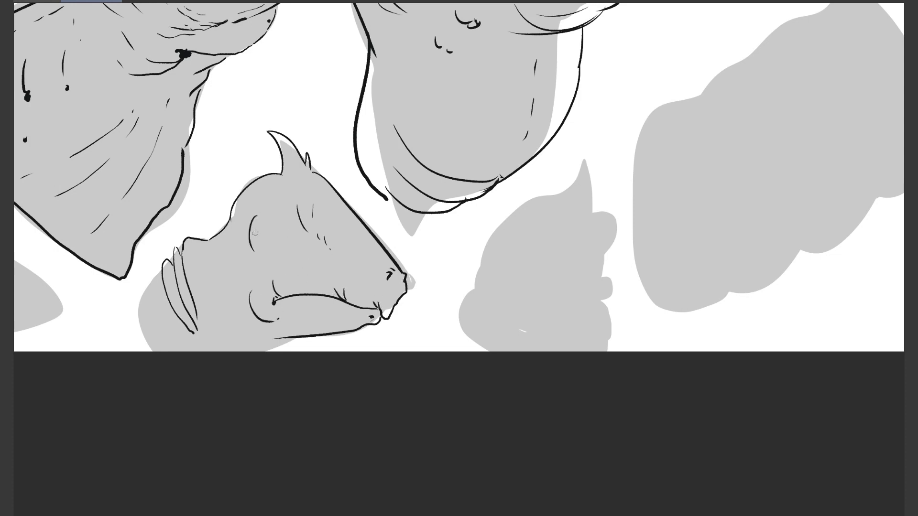
pyautogui.moveTo(252, 217)
pyautogui.mouseDown()
pyautogui.moveTo(256, 253)
pyautogui.moveTo(279, 239)
pyautogui.moveTo(255, 253)
pyautogui.moveTo(275, 248)
pyautogui.moveTo(257, 234)
pyautogui.moveTo(270, 227)
pyautogui.moveTo(263, 239)
pyautogui.moveTo(280, 254)
pyautogui.moveTo(265, 230)
pyautogui.moveTo(264, 242)
pyautogui.moveTo(273, 211)
pyautogui.mouseUp()
pyautogui.moveTo(260, 207)
pyautogui.mouseDown()
pyautogui.moveTo(244, 250)
pyautogui.moveTo(265, 246)
pyautogui.moveTo(266, 256)
pyautogui.moveTo(255, 250)
pyautogui.moveTo(289, 241)
pyautogui.mouseUp()
pyautogui.moveTo(243, 225); pyautogui.dragTo(250, 267)
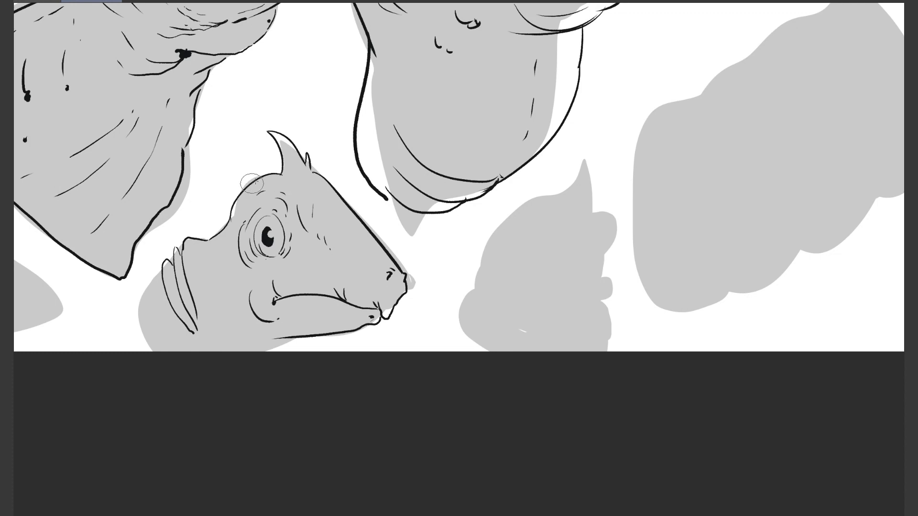
# - Add a small pointed fin behind the horned head's crown and ink long folds down its neck
pyautogui.moveTo(258, 178); pyautogui.dragTo(234, 209)
pyautogui.moveTo(208, 240); pyautogui.dragTo(247, 342)
pyautogui.moveTo(216, 305); pyautogui.dragTo(234, 344)
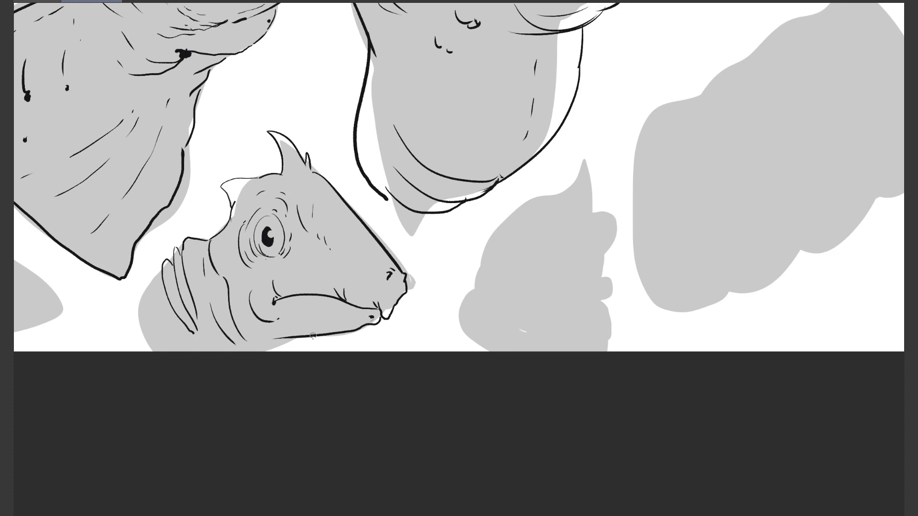
# - Ink the horned head's outer neck contours, and add dark accents under its jaw and texture marks on the snout
pyautogui.moveTo(317, 335); pyautogui.dragTo(290, 352)
pyautogui.moveTo(149, 282); pyautogui.dragTo(158, 352)
pyautogui.moveTo(186, 324); pyautogui.dragTo(190, 334)
pyautogui.moveTo(193, 313); pyautogui.dragTo(196, 319)
pyautogui.moveTo(231, 342)
pyautogui.mouseDown()
pyautogui.moveTo(233, 350)
pyautogui.moveTo(313, 337)
pyautogui.mouseUp()
pyautogui.moveTo(308, 305); pyautogui.dragTo(329, 326)
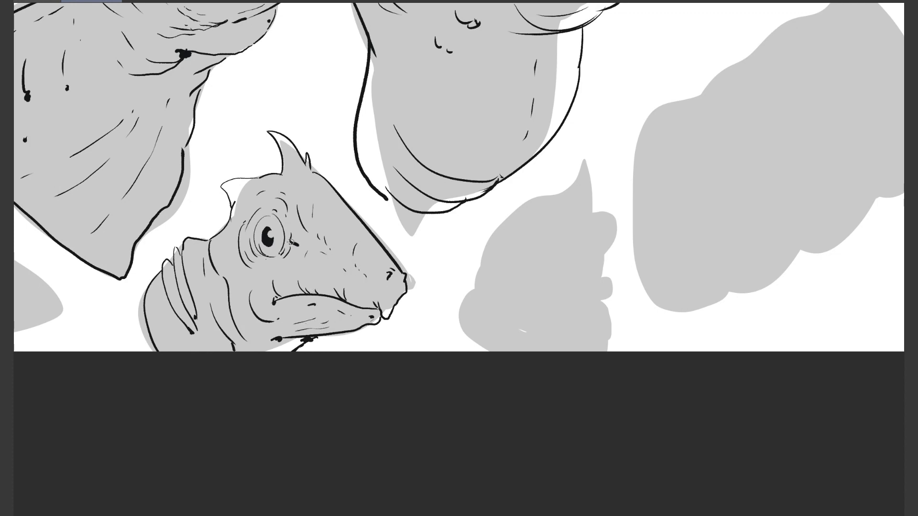
# - Draw a far-side brow bump on the horned head's forehead and undo the extra strokes over it
pyautogui.moveTo(286, 188)
pyautogui.mouseDown()
pyautogui.moveTo(310, 178)
pyautogui.moveTo(350, 204)
pyautogui.mouseUp()
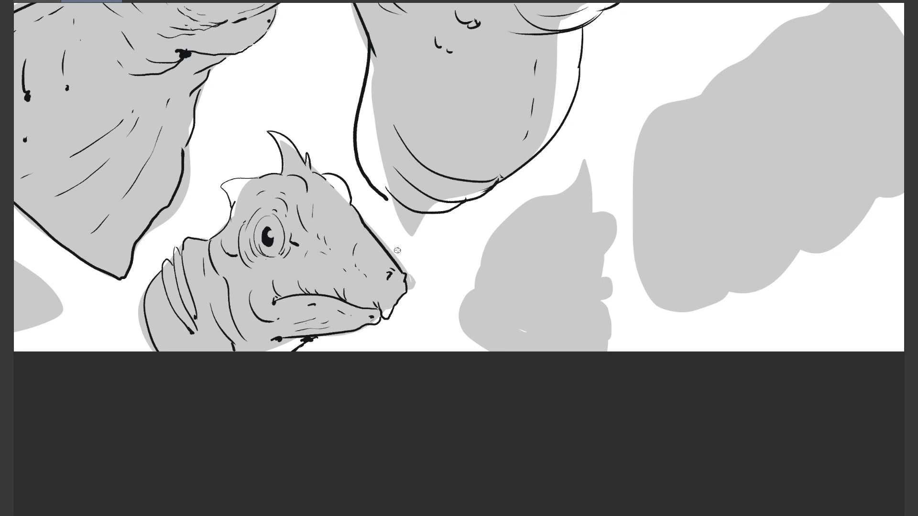
pyautogui.moveTo(328, 173)
pyautogui.mouseDown()
pyautogui.moveTo(360, 217)
pyautogui.moveTo(351, 213)
pyautogui.mouseUp()
pyautogui.hotkey('ctrl', 'z')
pyautogui.hotkey('ctrl', 'z')
# - Outline the neighbouring bottom silhouette with a curved snout, mouth line, tall crown spikes and rounded rear edge
pyautogui.moveTo(350, 246); pyautogui.dragTo(273, 186)
pyautogui.moveTo(473, 136); pyautogui.dragTo(408, 206)
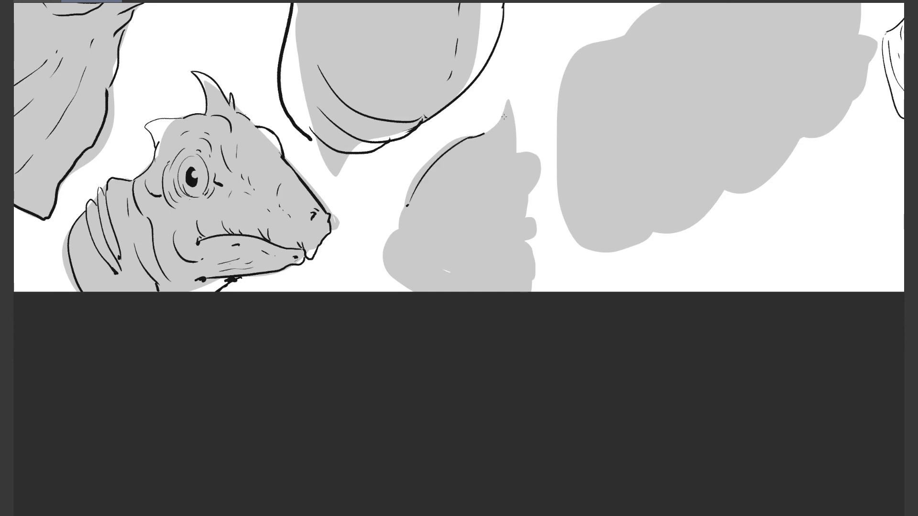
pyautogui.moveTo(503, 117)
pyautogui.mouseDown()
pyautogui.moveTo(499, 145)
pyautogui.moveTo(510, 159)
pyautogui.mouseUp()
pyautogui.moveTo(520, 144); pyautogui.dragTo(525, 215)
pyautogui.moveTo(416, 192)
pyautogui.mouseDown()
pyautogui.moveTo(407, 206)
pyautogui.moveTo(487, 229)
pyautogui.mouseUp()
pyautogui.moveTo(437, 160); pyautogui.dragTo(405, 205)
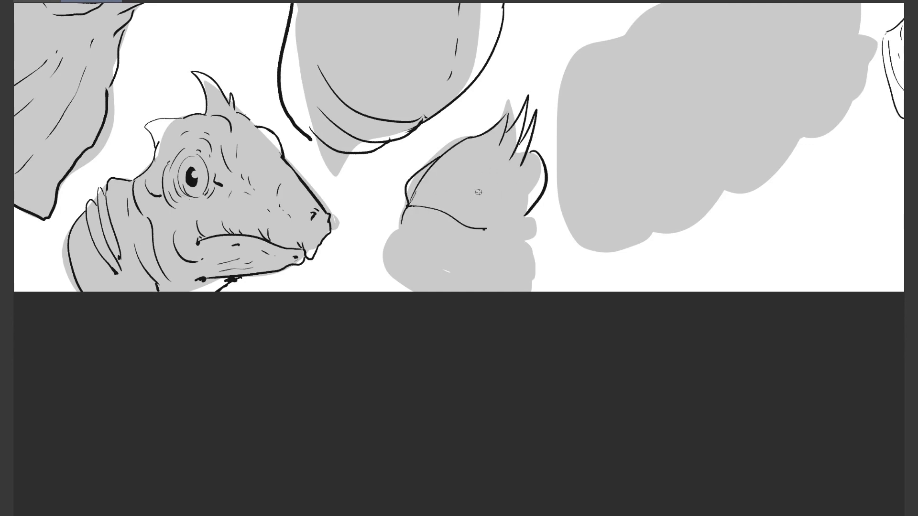
# - Ink the spiky-crowned head's eye area and the cheek line running back from its mouth
pyautogui.moveTo(477, 195)
pyautogui.mouseDown()
pyautogui.moveTo(507, 177)
pyautogui.moveTo(498, 188)
pyautogui.moveTo(505, 198)
pyautogui.mouseUp()
pyautogui.moveTo(477, 195); pyautogui.dragTo(460, 195)
pyautogui.moveTo(480, 175); pyautogui.dragTo(486, 192)
pyautogui.moveTo(480, 211)
pyautogui.mouseDown()
pyautogui.moveTo(493, 206)
pyautogui.moveTo(532, 237)
pyautogui.mouseUp()
pyautogui.press('h')
pyautogui.moveTo(536, 204)
pyautogui.mouseDown()
pyautogui.moveTo(364, 48)
pyautogui.moveTo(419, 176)
pyautogui.mouseUp()
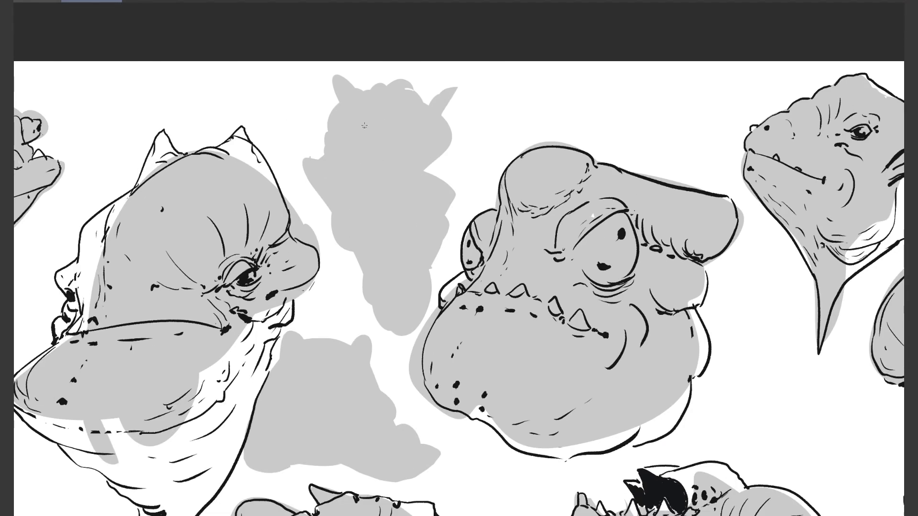
pyautogui.moveTo(339, 98); pyautogui.dragTo(399, 94)
pyautogui.moveTo(388, 73)
pyautogui.mouseDown()
pyautogui.moveTo(384, 90)
pyautogui.moveTo(404, 100)
pyautogui.mouseUp()
pyautogui.hotkey('ctrl', 'z')
pyautogui.hotkey('ctrl', 'z')
pyautogui.hotkey('ctrl', 'z')
pyautogui.hotkey('ctrl', 'z')
pyautogui.hotkey('ctrl', 'z')
# - Outline the tall top silhouette's lumpy crown with small horns, and draw its long pointed ear with an inner fold
pyautogui.moveTo(334, 76)
pyautogui.mouseDown()
pyautogui.moveTo(391, 96)
pyautogui.moveTo(406, 81)
pyautogui.moveTo(408, 102)
pyautogui.mouseUp()
pyautogui.hotkey('ctrl', 'z')
pyautogui.moveTo(391, 90)
pyautogui.mouseDown()
pyautogui.moveTo(387, 97)
pyautogui.moveTo(402, 102)
pyautogui.moveTo(365, 89)
pyautogui.mouseUp()
pyautogui.moveTo(379, 86)
pyautogui.mouseDown()
pyautogui.moveTo(388, 85)
pyautogui.moveTo(328, 131)
pyautogui.moveTo(399, 80)
pyautogui.mouseUp()
pyautogui.moveTo(410, 87)
pyautogui.mouseDown()
pyautogui.moveTo(428, 108)
pyautogui.moveTo(478, 85)
pyautogui.moveTo(433, 151)
pyautogui.mouseUp()
pyautogui.moveTo(461, 89)
pyautogui.mouseDown()
pyautogui.moveTo(430, 126)
pyautogui.moveTo(447, 100)
pyautogui.mouseUp()
pyautogui.moveTo(446, 103); pyautogui.dragTo(436, 127)
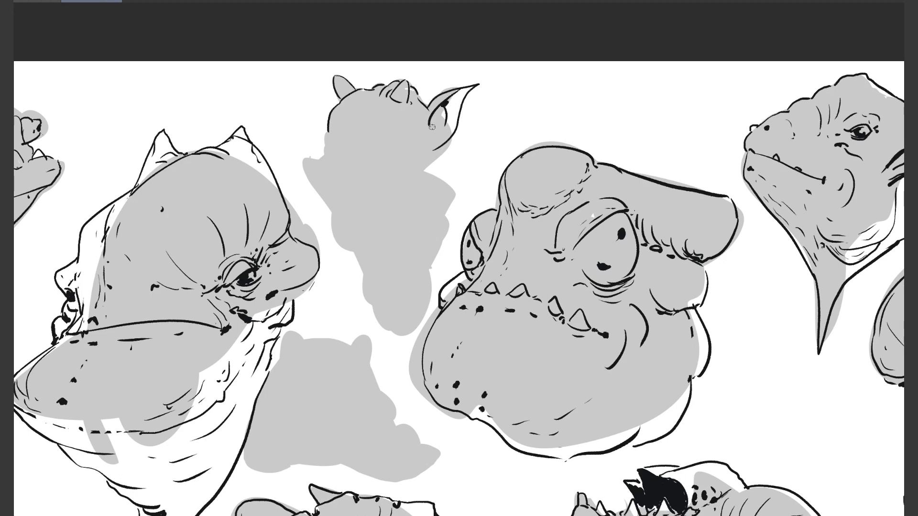
# - Ink the small-horned, pointy-eared head's far ear, rear jaw line, nose and mouth edge with small teeth
pyautogui.moveTo(333, 90); pyautogui.dragTo(338, 103)
pyautogui.moveTo(432, 125)
pyautogui.mouseDown()
pyautogui.moveTo(435, 139)
pyautogui.moveTo(406, 132)
pyautogui.moveTo(414, 144)
pyautogui.mouseUp()
pyautogui.moveTo(332, 135)
pyautogui.mouseDown()
pyautogui.moveTo(324, 147)
pyautogui.moveTo(367, 143)
pyautogui.mouseUp()
pyautogui.moveTo(325, 144)
pyautogui.mouseDown()
pyautogui.moveTo(314, 141)
pyautogui.moveTo(320, 161)
pyautogui.moveTo(334, 162)
pyautogui.mouseUp()
pyautogui.moveTo(338, 159); pyautogui.dragTo(356, 166)
pyautogui.moveTo(356, 163); pyautogui.dragTo(366, 168)
# - Draw the pointy-eared head's narrowed eye, cheek line and lower jaw contour, plus a spiky tuft behind the neck
pyautogui.moveTo(391, 143); pyautogui.dragTo(407, 136)
pyautogui.moveTo(387, 130)
pyautogui.mouseDown()
pyautogui.moveTo(405, 120)
pyautogui.moveTo(417, 135)
pyautogui.mouseUp()
pyautogui.moveTo(398, 155); pyautogui.dragTo(414, 146)
pyautogui.moveTo(412, 149)
pyautogui.mouseDown()
pyautogui.moveTo(384, 156)
pyautogui.moveTo(423, 146)
pyautogui.moveTo(399, 204)
pyautogui.mouseUp()
pyautogui.moveTo(428, 175); pyautogui.dragTo(453, 197)
pyautogui.moveTo(309, 162)
pyautogui.mouseDown()
pyautogui.moveTo(354, 221)
pyautogui.moveTo(375, 218)
pyautogui.mouseUp()
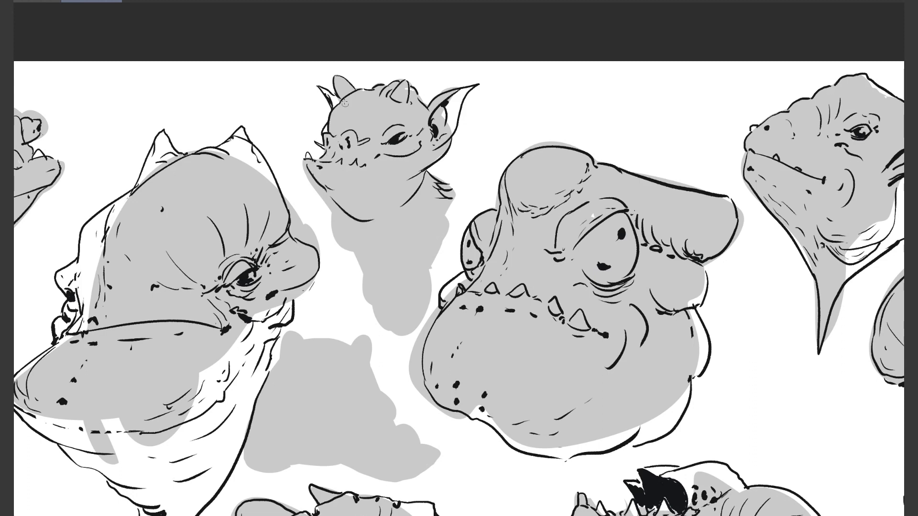
# - Add chin creases below the pointy-eared head's mouth and shaggy fur strands down the front of its neck
pyautogui.moveTo(380, 165); pyautogui.dragTo(371, 173)
pyautogui.moveTo(337, 173)
pyautogui.mouseDown()
pyautogui.moveTo(325, 178)
pyautogui.moveTo(334, 192)
pyautogui.mouseUp()
pyautogui.moveTo(351, 196)
pyautogui.mouseDown()
pyautogui.moveTo(341, 202)
pyautogui.moveTo(367, 222)
pyautogui.mouseUp()
pyautogui.moveTo(343, 206); pyautogui.dragTo(337, 237)
pyautogui.moveTo(340, 230); pyautogui.dragTo(354, 295)
pyautogui.moveTo(351, 239); pyautogui.dragTo(366, 299)
pyautogui.moveTo(376, 267); pyautogui.dragTo(385, 292)
# - Continue the shaggy fur down the back of the neck, across its lower edge and under the jaw
pyautogui.moveTo(439, 198); pyautogui.dragTo(455, 221)
pyautogui.moveTo(433, 218); pyautogui.dragTo(447, 245)
pyautogui.moveTo(427, 229); pyautogui.dragTo(430, 280)
pyautogui.moveTo(419, 257)
pyautogui.mouseDown()
pyautogui.moveTo(430, 281)
pyautogui.moveTo(417, 290)
pyautogui.mouseUp()
pyautogui.moveTo(407, 256)
pyautogui.mouseDown()
pyautogui.moveTo(418, 289)
pyautogui.moveTo(395, 310)
pyautogui.mouseUp()
pyautogui.moveTo(404, 257)
pyautogui.mouseDown()
pyautogui.moveTo(399, 301)
pyautogui.moveTo(406, 295)
pyautogui.mouseUp()
pyautogui.moveTo(363, 248); pyautogui.dragTo(381, 270)
pyautogui.moveTo(398, 259)
pyautogui.mouseDown()
pyautogui.moveTo(372, 277)
pyautogui.moveTo(403, 261)
pyautogui.mouseUp()
pyautogui.moveTo(376, 220); pyautogui.dragTo(381, 217)
pyautogui.moveTo(383, 217); pyautogui.dragTo(400, 203)
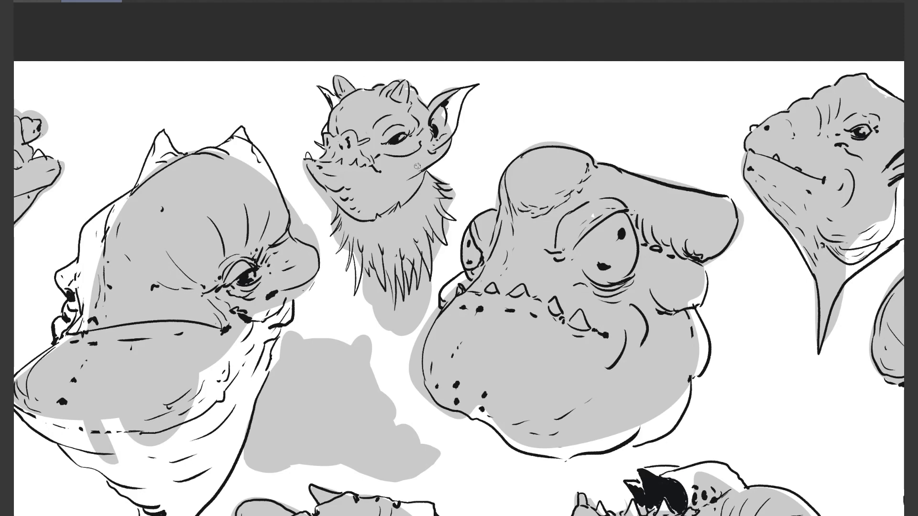
# - On the small squat silhouette, draw two pointed ears, a downturned mouth with two tusks and the far cheek bulge
pyautogui.scroll(-1, 682, 350)
pyautogui.moveTo(527, 360); pyautogui.dragTo(532, 222)
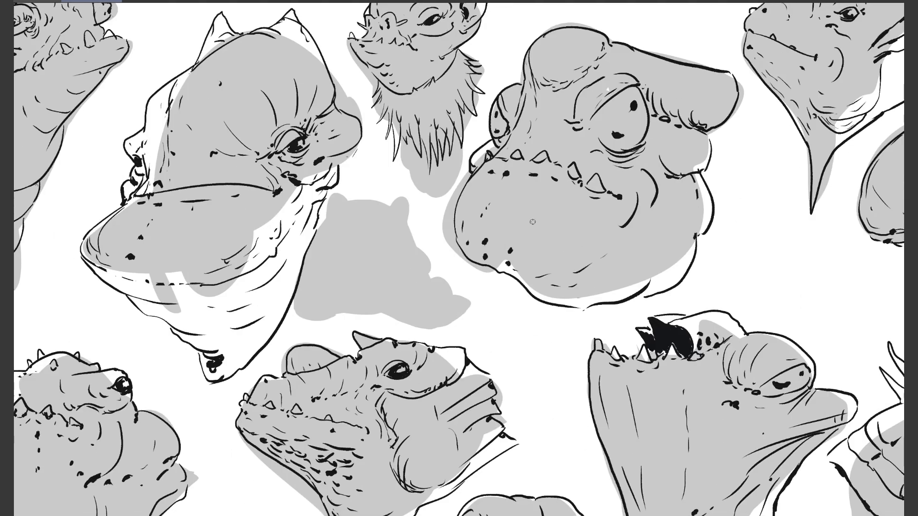
pyautogui.moveTo(329, 208); pyautogui.dragTo(405, 217)
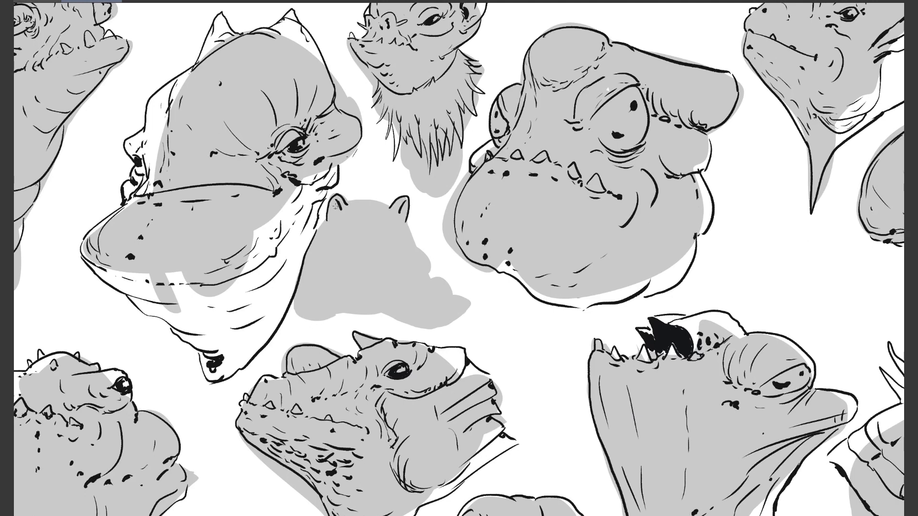
pyautogui.moveTo(330, 260)
pyautogui.mouseDown()
pyautogui.moveTo(388, 264)
pyautogui.moveTo(381, 253)
pyautogui.moveTo(400, 267)
pyautogui.moveTo(340, 259)
pyautogui.moveTo(402, 254)
pyautogui.mouseUp()
pyautogui.hotkey('ctrl', 'z')
pyautogui.hotkey('ctrl', 'z')
pyautogui.moveTo(403, 223); pyautogui.dragTo(426, 273)
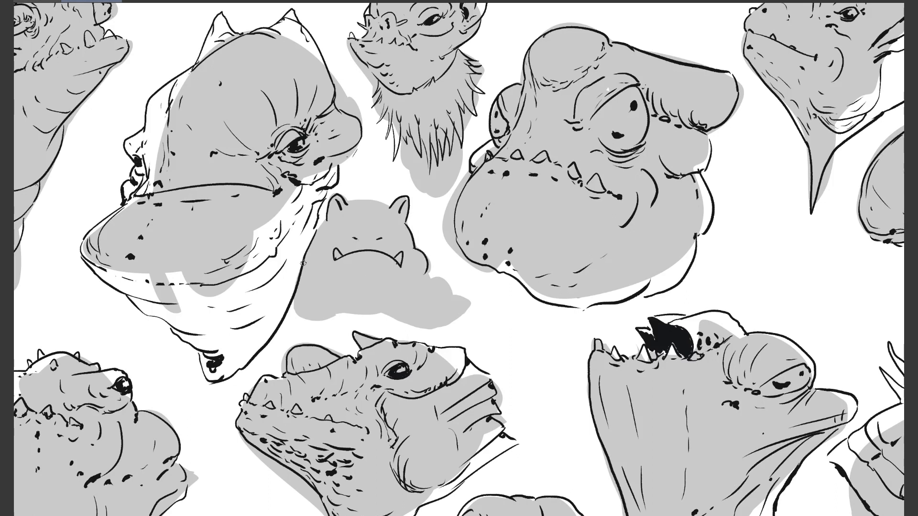
# - Ink the squat creature's other cheek bulge, droopy eyes, brow wrinkles and curved folds under the chin
pyautogui.moveTo(304, 265); pyautogui.dragTo(312, 279)
pyautogui.moveTo(331, 227); pyautogui.dragTo(348, 224)
pyautogui.moveTo(381, 221)
pyautogui.mouseDown()
pyautogui.moveTo(392, 229)
pyautogui.moveTo(348, 225)
pyautogui.moveTo(389, 206)
pyautogui.mouseUp()
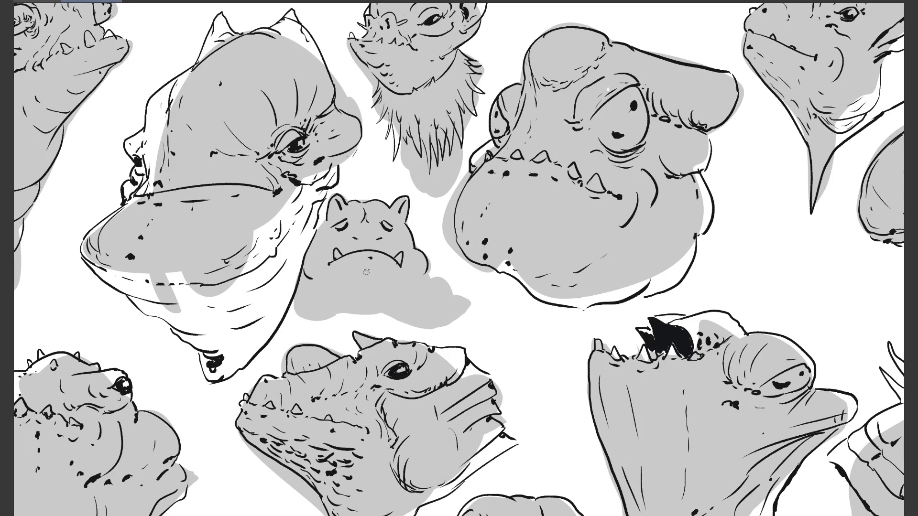
pyautogui.moveTo(354, 271); pyautogui.dragTo(377, 272)
pyautogui.moveTo(344, 287); pyautogui.dragTo(378, 290)
pyautogui.moveTo(325, 290)
pyautogui.mouseDown()
pyautogui.moveTo(354, 301)
pyautogui.moveTo(400, 295)
pyautogui.mouseUp()
# - Outline the squat creature's rounded body and extend it with a thick tail ending in a rounded white tip
pyautogui.moveTo(298, 284)
pyautogui.mouseDown()
pyautogui.moveTo(299, 297)
pyautogui.moveTo(344, 318)
pyautogui.mouseUp()
pyautogui.moveTo(341, 319)
pyautogui.mouseDown()
pyautogui.moveTo(375, 324)
pyautogui.moveTo(403, 311)
pyautogui.mouseUp()
pyautogui.moveTo(412, 296)
pyautogui.mouseDown()
pyautogui.moveTo(428, 283)
pyautogui.moveTo(404, 320)
pyautogui.mouseUp()
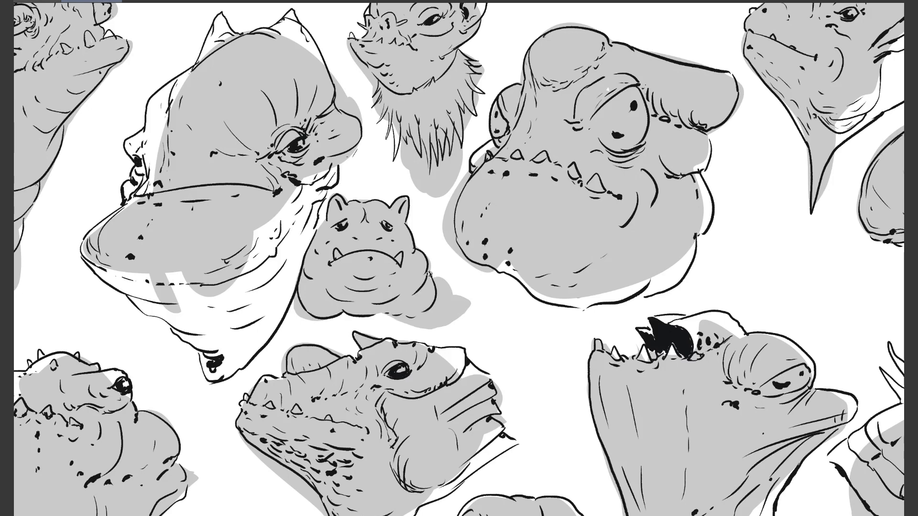
pyautogui.moveTo(427, 270); pyautogui.dragTo(408, 320)
pyautogui.moveTo(451, 294)
pyautogui.mouseDown()
pyautogui.moveTo(501, 298)
pyautogui.moveTo(509, 314)
pyautogui.mouseUp()
pyautogui.moveTo(490, 298)
pyautogui.mouseDown()
pyautogui.moveTo(450, 328)
pyautogui.moveTo(509, 310)
pyautogui.moveTo(498, 318)
pyautogui.mouseUp()
pyautogui.moveTo(487, 319); pyautogui.dragTo(496, 329)
pyautogui.moveTo(437, 313); pyautogui.dragTo(458, 323)
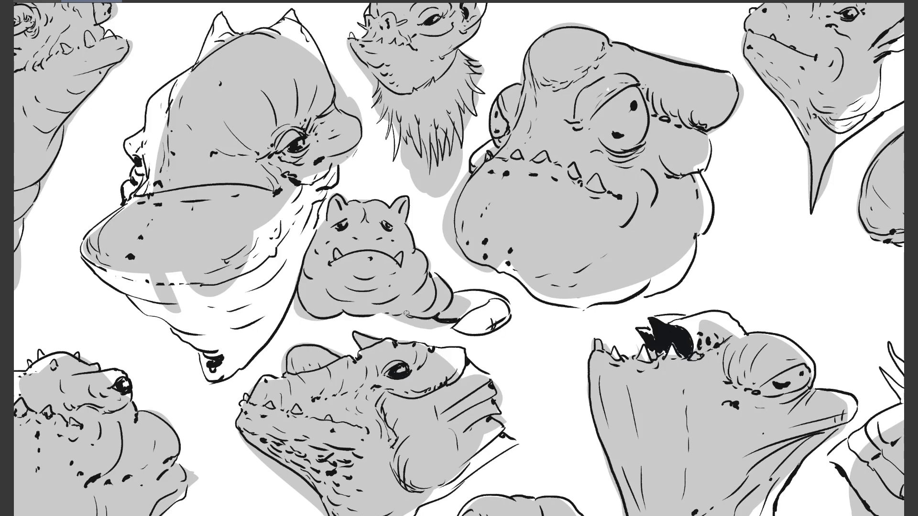
# - Draw the squat creature's small feet and toes beneath its body and add contour marks to the tail
pyautogui.moveTo(406, 311); pyautogui.dragTo(432, 323)
pyautogui.moveTo(417, 319); pyautogui.dragTo(402, 328)
pyautogui.moveTo(332, 320)
pyautogui.mouseDown()
pyautogui.moveTo(311, 334)
pyautogui.moveTo(325, 328)
pyautogui.mouseUp()
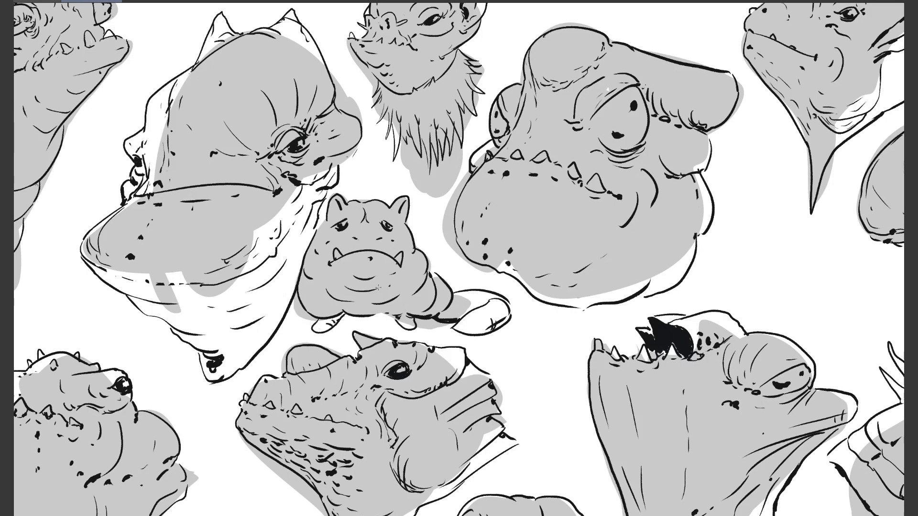
pyautogui.moveTo(433, 268); pyautogui.dragTo(430, 275)
pyautogui.moveTo(453, 310); pyautogui.dragTo(449, 319)
pyautogui.moveTo(458, 312); pyautogui.dragTo(460, 318)
pyautogui.moveTo(476, 322); pyautogui.dragTo(477, 334)
pyautogui.moveTo(498, 299); pyautogui.dragTo(511, 327)
pyautogui.moveTo(509, 324); pyautogui.dragTo(495, 332)
pyautogui.moveTo(305, 304)
pyautogui.mouseDown()
pyautogui.moveTo(325, 315)
pyautogui.moveTo(386, 315)
pyautogui.mouseUp()
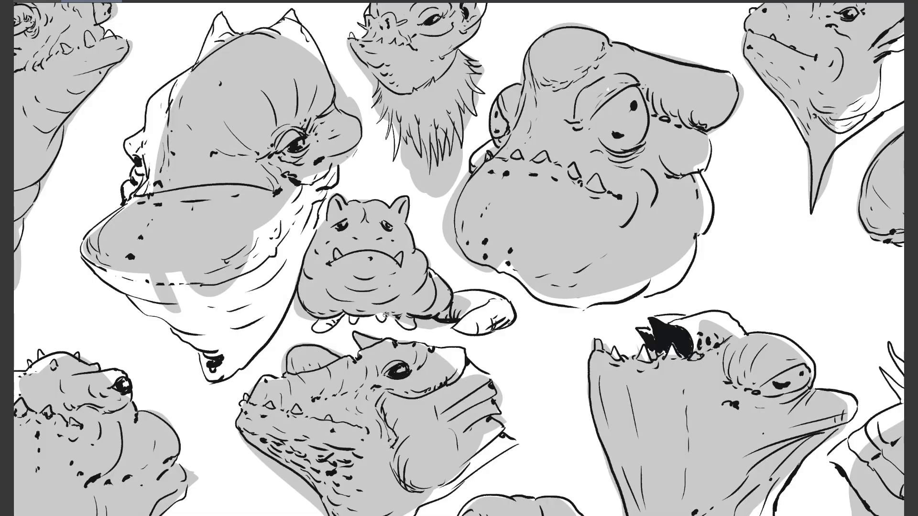
# - Outline a rounded eye bump and a long upturned snout on the blank silhouette near the canvas's right edge
pyautogui.scroll(-4, 383, 296)
pyautogui.moveTo(550, 364); pyautogui.dragTo(369, 234)
pyautogui.scroll(3, 569, 286)
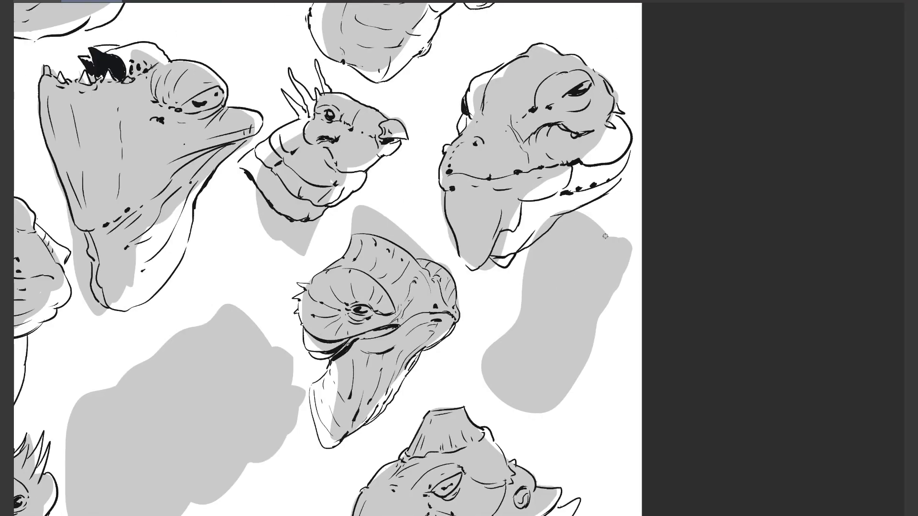
pyautogui.moveTo(605, 236); pyautogui.dragTo(549, 269)
pyautogui.moveTo(541, 244); pyautogui.dragTo(623, 240)
pyautogui.moveTo(624, 240); pyautogui.dragTo(592, 305)
pyautogui.moveTo(543, 242); pyautogui.dragTo(538, 267)
pyautogui.moveTo(539, 266); pyautogui.dragTo(551, 267)
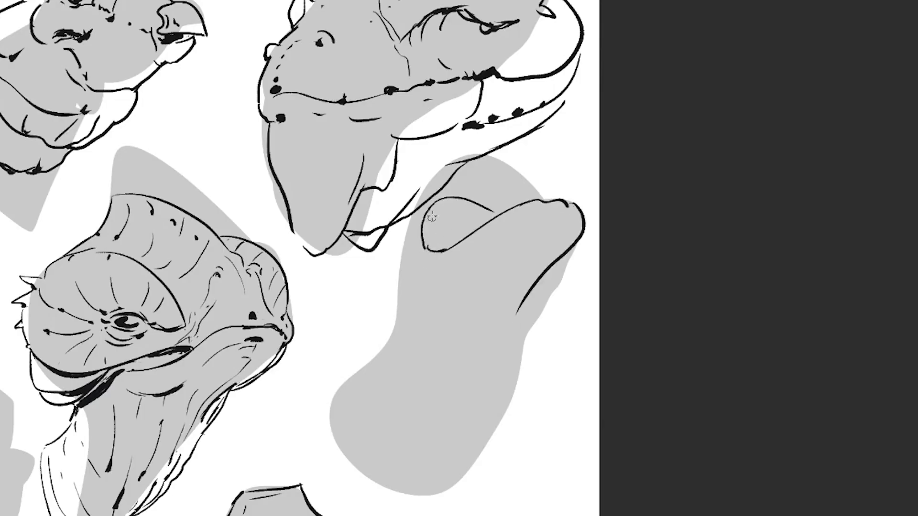
# - Add creases inside the eye bump and along the snout, and start the back of the head and narrow eye
pyautogui.moveTo(432, 212); pyautogui.dragTo(439, 241)
pyautogui.moveTo(450, 206); pyautogui.dragTo(457, 236)
pyautogui.moveTo(579, 227); pyautogui.dragTo(510, 285)
pyautogui.moveTo(569, 241); pyautogui.dragTo(521, 287)
pyautogui.moveTo(421, 236); pyautogui.dragTo(400, 279)
pyautogui.moveTo(475, 279)
pyautogui.mouseDown()
pyautogui.moveTo(439, 282)
pyautogui.moveTo(474, 279)
pyautogui.mouseUp()
# - Ink the upturned-snout head's rear edge, far-side ridge, mouth line and inner jowl line
pyautogui.moveTo(416, 280); pyautogui.dragTo(404, 292)
pyautogui.moveTo(424, 259); pyautogui.dragTo(406, 287)
pyautogui.moveTo(405, 287); pyautogui.dragTo(471, 340)
pyautogui.moveTo(423, 313); pyautogui.dragTo(418, 372)
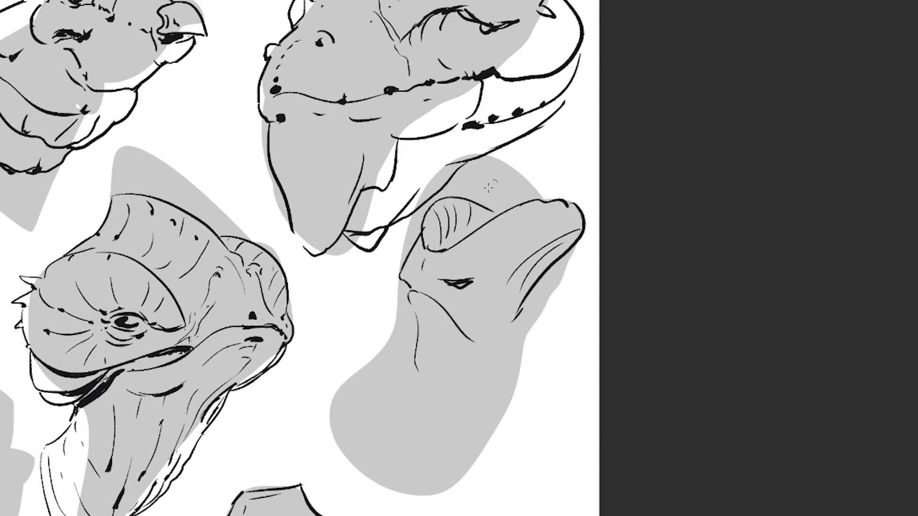
pyautogui.moveTo(419, 207)
pyautogui.mouseDown()
pyautogui.moveTo(410, 251)
pyautogui.moveTo(415, 234)
pyautogui.mouseUp()
pyautogui.moveTo(571, 207); pyautogui.dragTo(493, 266)
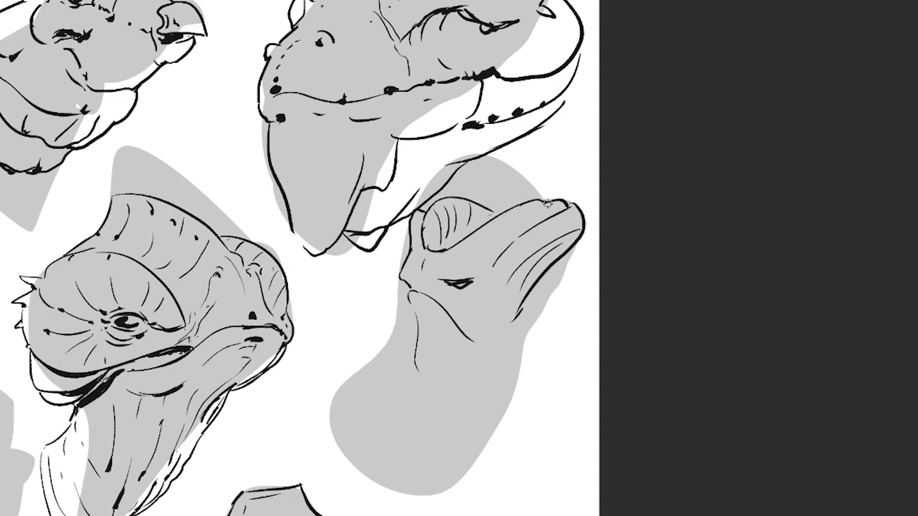
# - Detail the upturned snout's tip and ridges, and outline the rounded upper lip, lower jaw and hanging jowl
pyautogui.moveTo(542, 206); pyautogui.dragTo(499, 245)
pyautogui.moveTo(561, 203); pyautogui.dragTo(570, 209)
pyautogui.moveTo(537, 285); pyautogui.dragTo(494, 331)
pyautogui.moveTo(459, 300); pyautogui.dragTo(478, 338)
pyautogui.moveTo(407, 294)
pyautogui.mouseDown()
pyautogui.moveTo(414, 337)
pyautogui.moveTo(450, 372)
pyautogui.mouseUp()
pyautogui.moveTo(424, 383); pyautogui.dragTo(445, 390)
pyautogui.moveTo(506, 343); pyautogui.dragTo(499, 351)
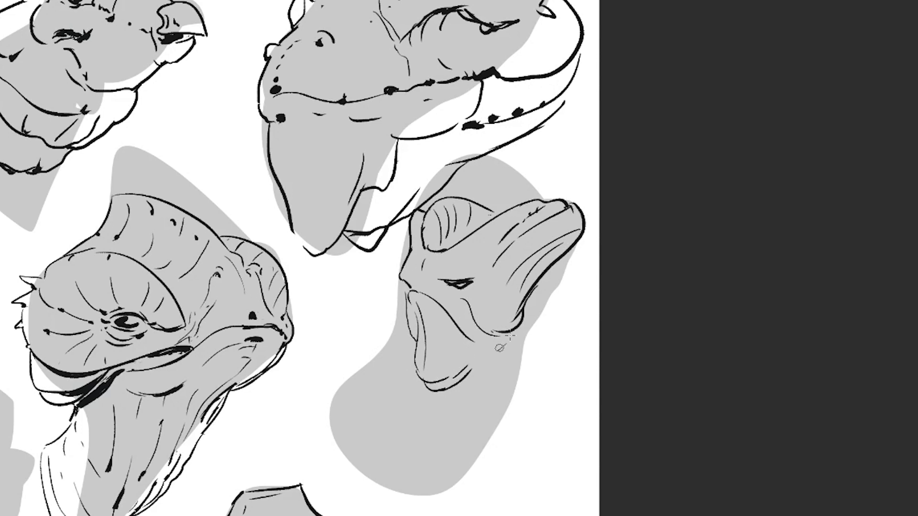
# - Refine the upturned-snout head's eye with wrinkles, darken its mouth corner and draw the neck's outer contour
pyautogui.moveTo(457, 284); pyautogui.dragTo(465, 286)
pyautogui.moveTo(470, 291)
pyautogui.mouseDown()
pyautogui.moveTo(456, 290)
pyautogui.moveTo(480, 275)
pyautogui.mouseUp()
pyautogui.moveTo(422, 271); pyautogui.dragTo(436, 281)
pyautogui.moveTo(431, 285); pyautogui.dragTo(438, 286)
pyautogui.click(468, 341)
pyautogui.moveTo(526, 326)
pyautogui.mouseDown()
pyautogui.moveTo(521, 388)
pyautogui.moveTo(547, 422)
pyautogui.mouseUp()
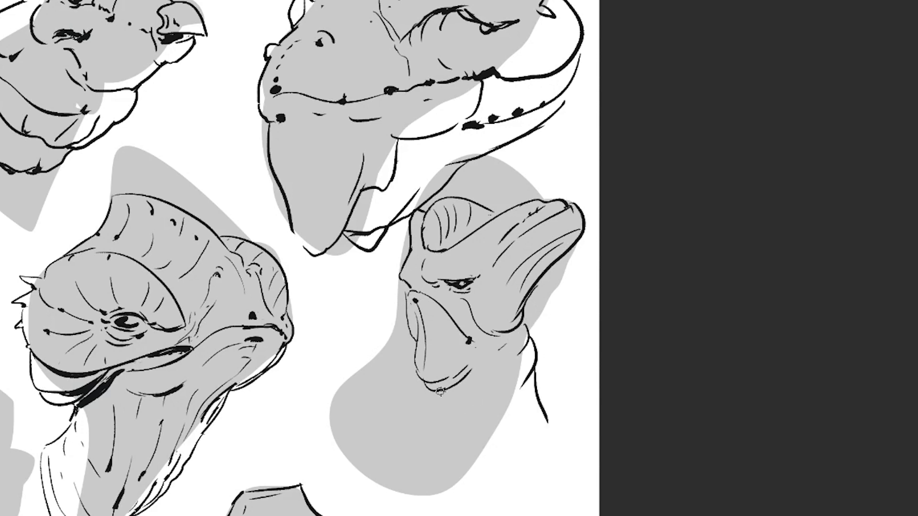
# - Close off the neck's base and replace its inner contour with a wider curve starting under the jowl
pyautogui.moveTo(445, 391); pyautogui.dragTo(443, 468)
pyautogui.moveTo(446, 482); pyautogui.dragTo(547, 423)
pyautogui.press('e')
pyautogui.moveTo(451, 401); pyautogui.dragTo(444, 466)
pyautogui.press('b')
pyautogui.moveTo(425, 384); pyautogui.dragTo(449, 483)
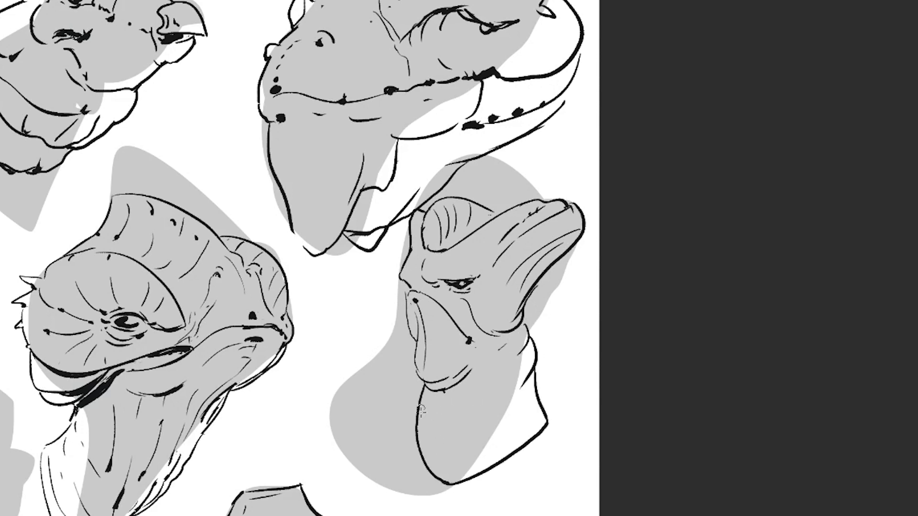
# - Add short curved skin folds down the upturned-snout head's neck
pyautogui.moveTo(438, 439)
pyautogui.mouseDown()
pyautogui.moveTo(466, 440)
pyautogui.moveTo(467, 459)
pyautogui.mouseUp()
pyautogui.moveTo(426, 440); pyautogui.dragTo(430, 450)
pyautogui.moveTo(427, 425)
pyautogui.mouseDown()
pyautogui.moveTo(471, 425)
pyautogui.moveTo(469, 414)
pyautogui.mouseUp()
pyautogui.moveTo(444, 405); pyautogui.dragTo(462, 404)
pyautogui.click(480, 399)
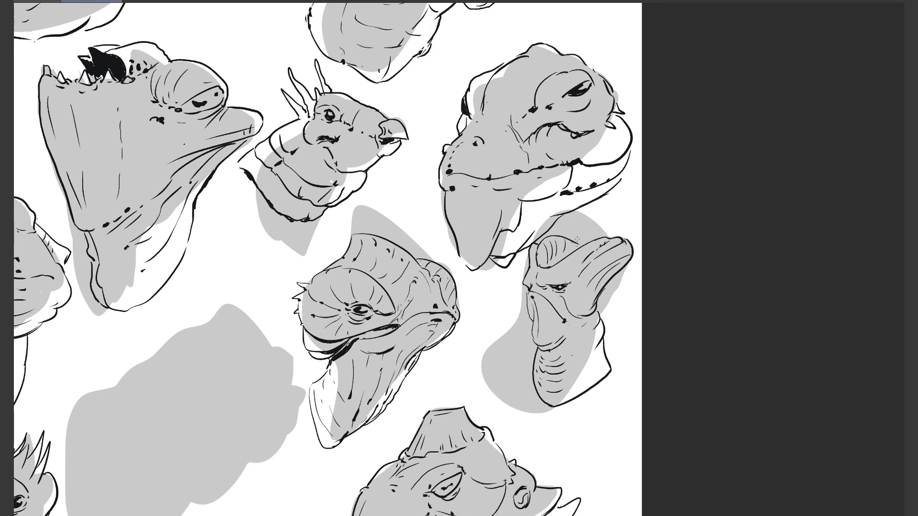
# - Draw a bent tubular eye stalk with a ringed top and open round end on the large blank silhouette
pyautogui.moveTo(331, 345); pyautogui.dragTo(588, 224)
pyautogui.hotkey('ctrl', '+')
pyautogui.moveTo(434, 255); pyautogui.dragTo(458, 280)
pyautogui.moveTo(429, 264)
pyautogui.mouseDown()
pyautogui.moveTo(446, 284)
pyautogui.moveTo(427, 266)
pyautogui.mouseUp()
pyautogui.moveTo(427, 267)
pyautogui.mouseDown()
pyautogui.moveTo(419, 342)
pyautogui.moveTo(445, 342)
pyautogui.mouseUp()
pyautogui.moveTo(453, 293); pyautogui.dragTo(452, 341)
pyautogui.moveTo(431, 308); pyautogui.dragTo(442, 313)
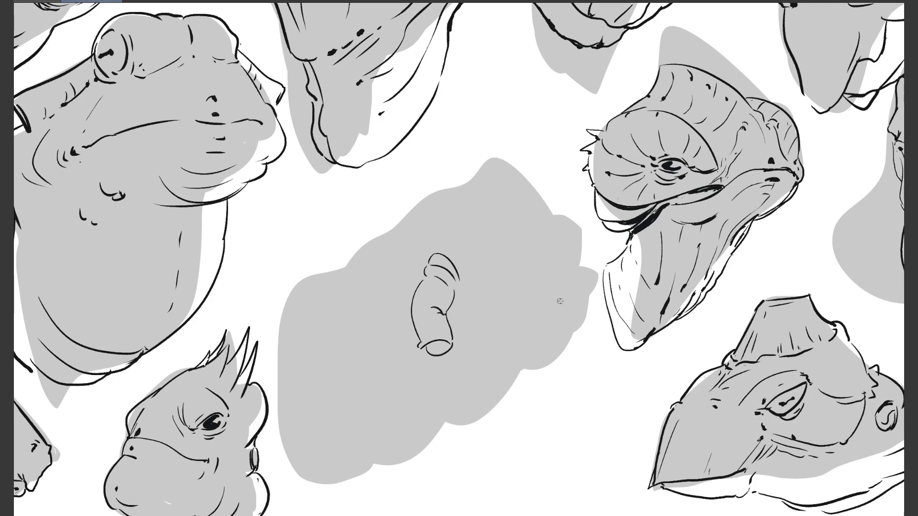
# - Ink the stalk-eyed head's forehead contours and outline its domed crown with small bumps on top
pyautogui.moveTo(420, 233); pyautogui.dragTo(410, 280)
pyautogui.moveTo(502, 261); pyautogui.dragTo(471, 292)
pyautogui.moveTo(514, 191); pyautogui.dragTo(540, 258)
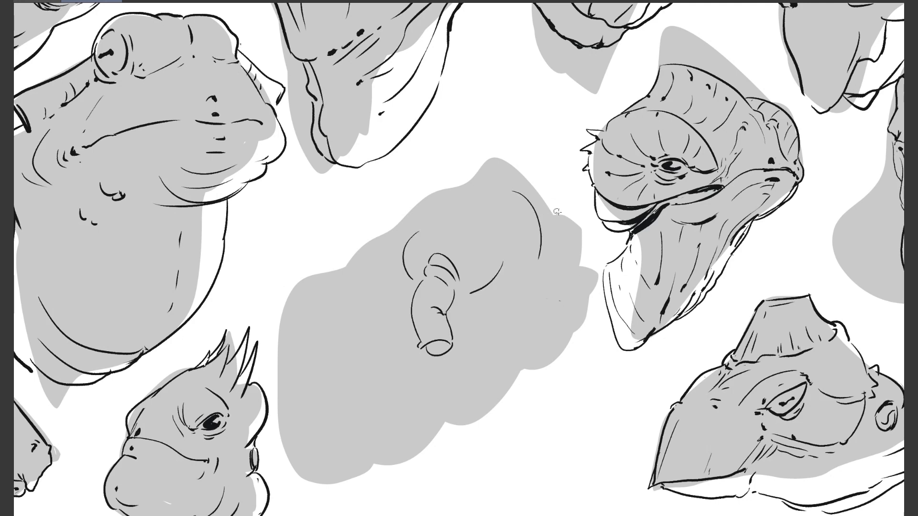
pyautogui.moveTo(554, 212); pyautogui.dragTo(580, 264)
pyautogui.moveTo(538, 189)
pyautogui.mouseDown()
pyautogui.moveTo(496, 166)
pyautogui.moveTo(478, 186)
pyautogui.moveTo(398, 222)
pyautogui.moveTo(392, 275)
pyautogui.mouseUp()
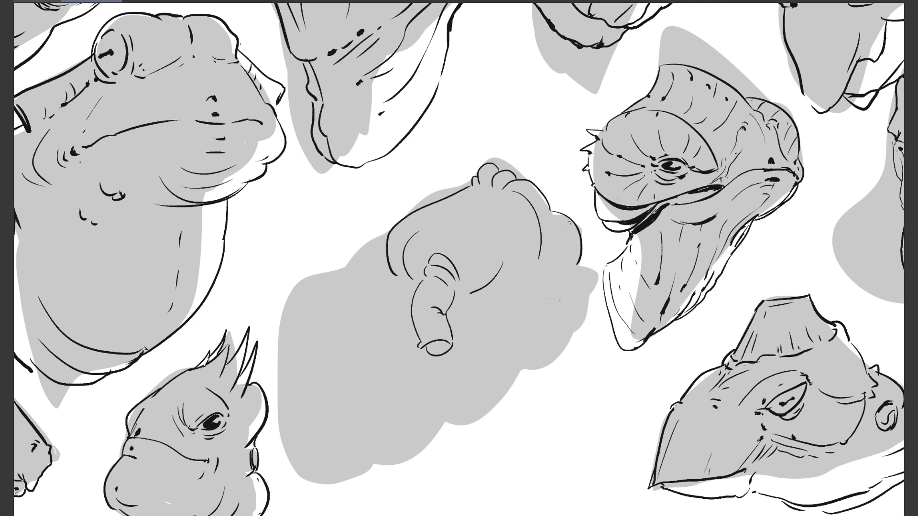
# - Draw the far-side eye stalk with its round end and ink the pupils in both stalks
pyautogui.moveTo(577, 256)
pyautogui.mouseDown()
pyautogui.moveTo(583, 317)
pyautogui.moveTo(574, 305)
pyautogui.moveTo(574, 340)
pyautogui.mouseUp()
pyautogui.moveTo(579, 299)
pyautogui.mouseDown()
pyautogui.moveTo(558, 335)
pyautogui.moveTo(573, 345)
pyautogui.mouseUp()
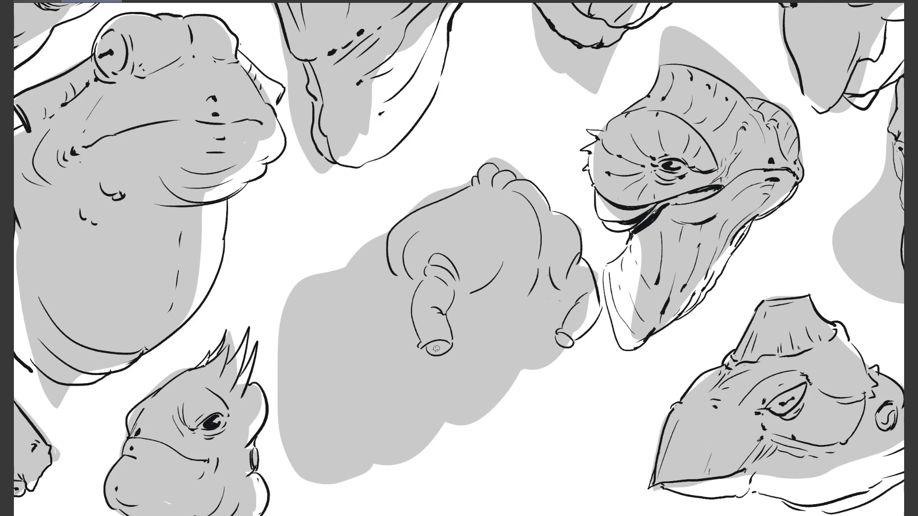
pyautogui.moveTo(430, 348); pyautogui.dragTo(443, 352)
pyautogui.moveTo(561, 337); pyautogui.dragTo(574, 342)
# - Draw the stalk-eyed head's face between the stalks, with brow lines, nostrils and a slanted mouth lined with small teeth
pyautogui.moveTo(490, 301); pyautogui.dragTo(519, 303)
pyautogui.moveTo(526, 299); pyautogui.dragTo(548, 301)
pyautogui.moveTo(484, 306); pyautogui.dragTo(516, 310)
pyautogui.moveTo(524, 309)
pyautogui.mouseDown()
pyautogui.moveTo(536, 306)
pyautogui.moveTo(510, 325)
pyautogui.moveTo(499, 360)
pyautogui.moveTo(520, 320)
pyautogui.mouseUp()
pyautogui.moveTo(519, 326); pyautogui.dragTo(500, 360)
pyautogui.moveTo(500, 361); pyautogui.dragTo(498, 367)
pyautogui.moveTo(508, 330)
pyautogui.mouseDown()
pyautogui.moveTo(501, 335)
pyautogui.moveTo(511, 356)
pyautogui.mouseUp()
pyautogui.moveTo(512, 345); pyautogui.dragTo(520, 339)
pyautogui.moveTo(522, 325)
pyautogui.mouseDown()
pyautogui.moveTo(528, 319)
pyautogui.moveTo(524, 340)
pyautogui.mouseUp()
pyautogui.click(507, 317)
# - Outline the puffy cheeks and small chin around the toothed mouth and mark small creases beside them
pyautogui.moveTo(494, 354); pyautogui.dragTo(514, 368)
pyautogui.moveTo(529, 316); pyautogui.dragTo(538, 329)
pyautogui.moveTo(554, 345); pyautogui.dragTo(520, 365)
pyautogui.moveTo(466, 345); pyautogui.dragTo(484, 364)
pyautogui.moveTo(482, 311); pyautogui.dragTo(464, 334)
pyautogui.click(477, 309)
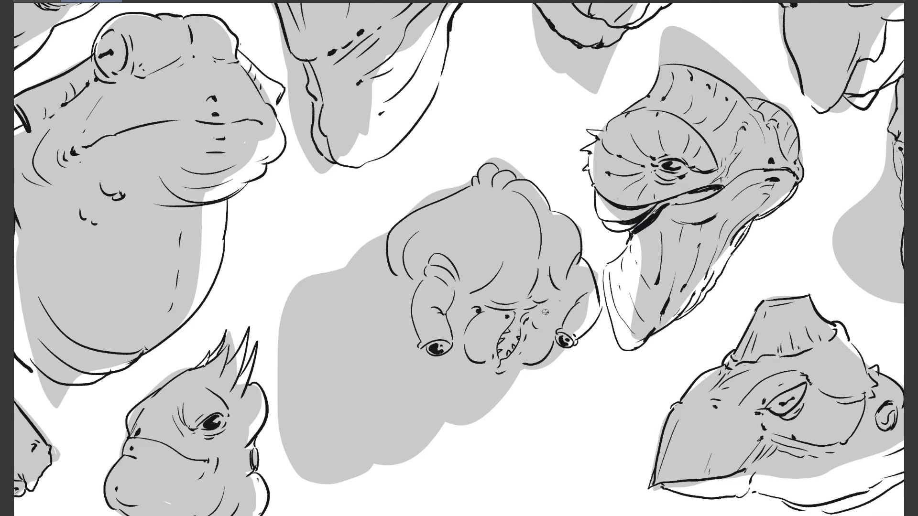
# - Add wrinkles between the face and the eye stalks, and darken the inside of the toothed mouth
pyautogui.moveTo(555, 312); pyautogui.dragTo(566, 318)
pyautogui.moveTo(555, 314); pyautogui.dragTo(558, 325)
pyautogui.moveTo(459, 301); pyautogui.dragTo(467, 312)
pyautogui.moveTo(456, 306); pyautogui.dragTo(467, 320)
pyautogui.moveTo(452, 310)
pyautogui.mouseDown()
pyautogui.moveTo(465, 326)
pyautogui.moveTo(512, 329)
pyautogui.moveTo(501, 357)
pyautogui.mouseUp()
pyautogui.moveTo(511, 342); pyautogui.dragTo(505, 351)
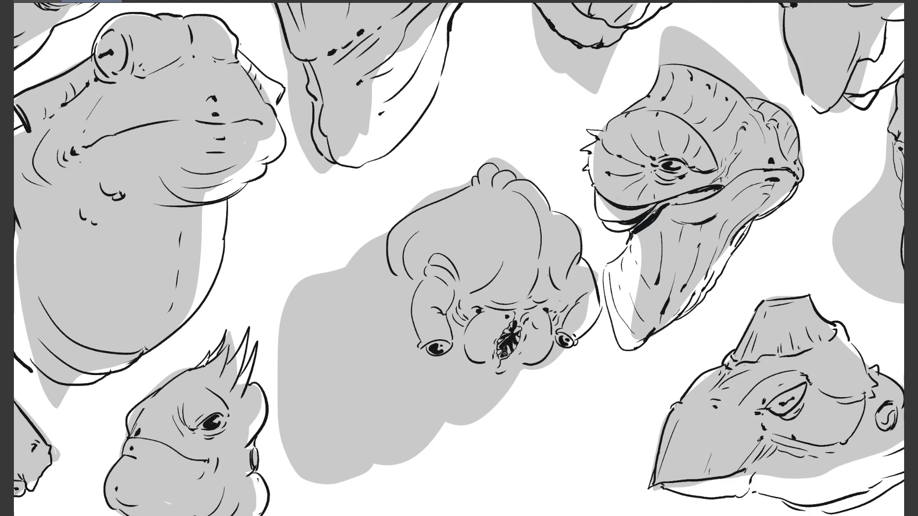
# - Ink the stalk-eyed head's double chin, neck folds and bulky lobed body, with short marks on the back
pyautogui.moveTo(534, 337)
pyautogui.mouseDown()
pyautogui.moveTo(521, 362)
pyautogui.moveTo(456, 380)
pyautogui.moveTo(416, 411)
pyautogui.moveTo(385, 363)
pyautogui.mouseUp()
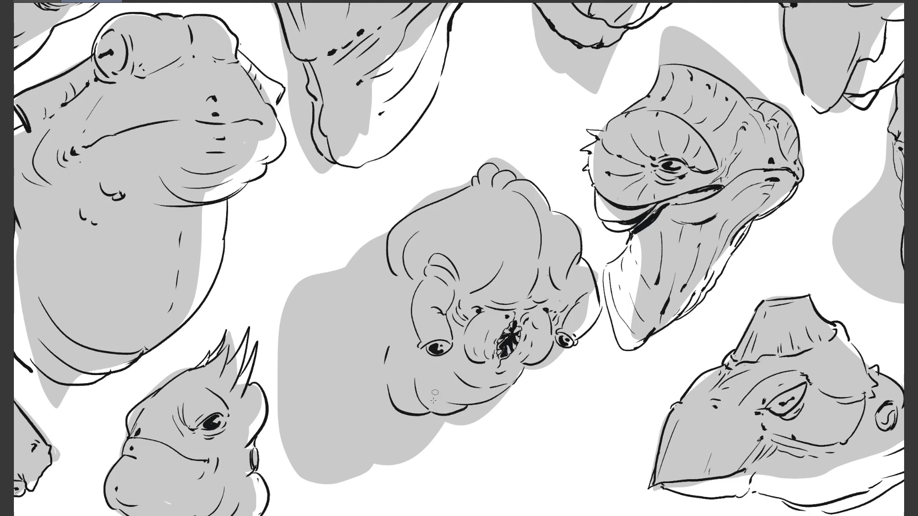
pyautogui.moveTo(387, 240)
pyautogui.mouseDown()
pyautogui.moveTo(394, 314)
pyautogui.moveTo(382, 334)
pyautogui.moveTo(289, 356)
pyautogui.moveTo(306, 373)
pyautogui.mouseUp()
pyautogui.moveTo(294, 385); pyautogui.dragTo(363, 472)
pyautogui.click(314, 375)
pyautogui.click(341, 378)
pyautogui.moveTo(312, 357); pyautogui.dragTo(315, 370)
pyautogui.moveTo(339, 370); pyautogui.dragTo(341, 377)
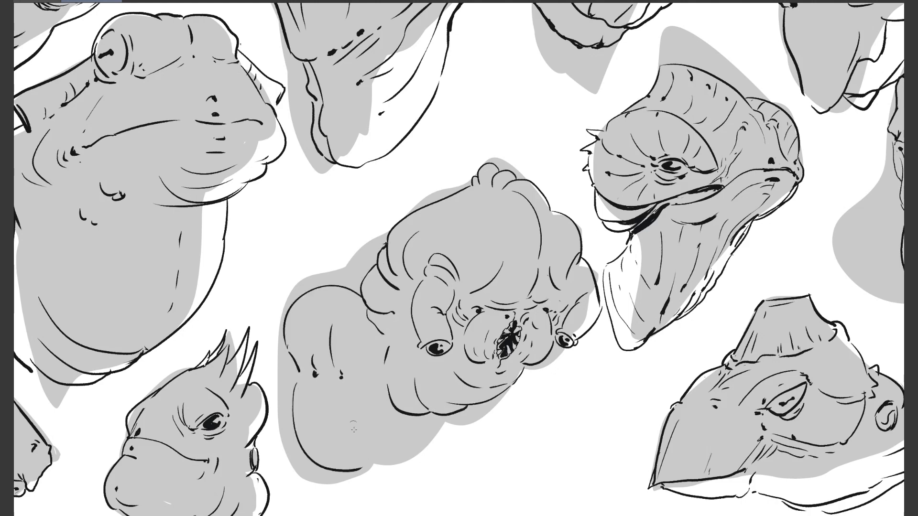
pyautogui.moveTo(478, 411)
pyautogui.mouseDown()
pyautogui.moveTo(438, 458)
pyautogui.moveTo(352, 472)
pyautogui.moveTo(393, 481)
pyautogui.mouseUp()
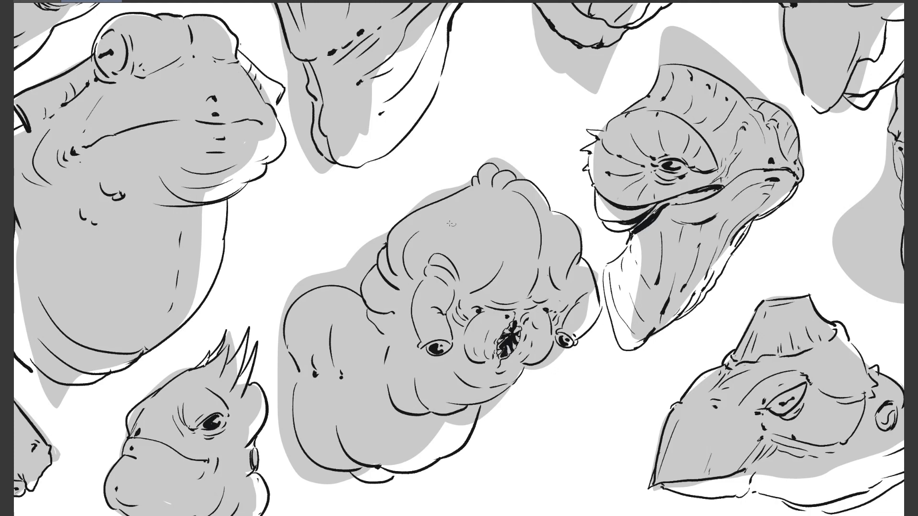
# - Add contour strokes and dark spots on the stalk-eyed head's forehead, eye stalks and the area around the face
pyautogui.moveTo(427, 222); pyautogui.dragTo(431, 229)
pyautogui.moveTo(495, 233); pyautogui.dragTo(502, 263)
pyautogui.moveTo(508, 248); pyautogui.dragTo(507, 264)
pyautogui.moveTo(576, 287)
pyautogui.mouseDown()
pyautogui.moveTo(598, 307)
pyautogui.moveTo(576, 341)
pyautogui.mouseUp()
pyautogui.moveTo(413, 308); pyautogui.dragTo(415, 314)
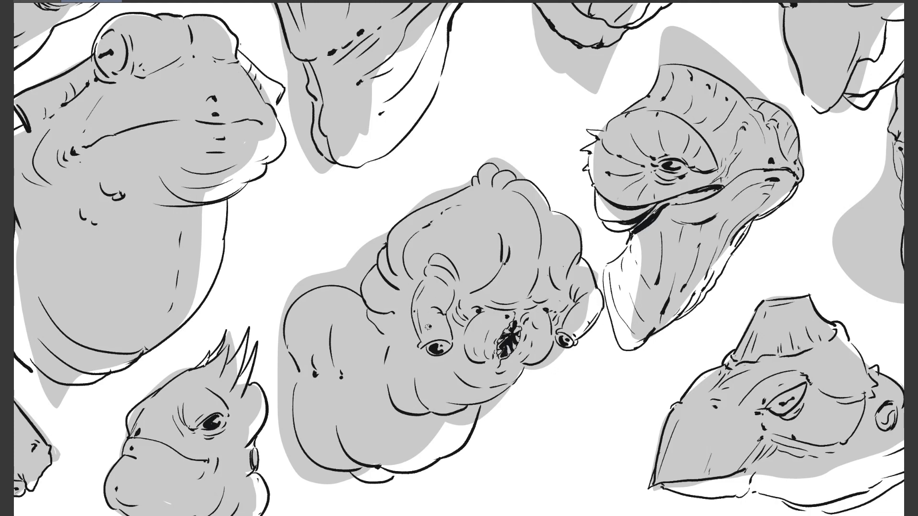
pyautogui.click(485, 240)
pyautogui.click(515, 206)
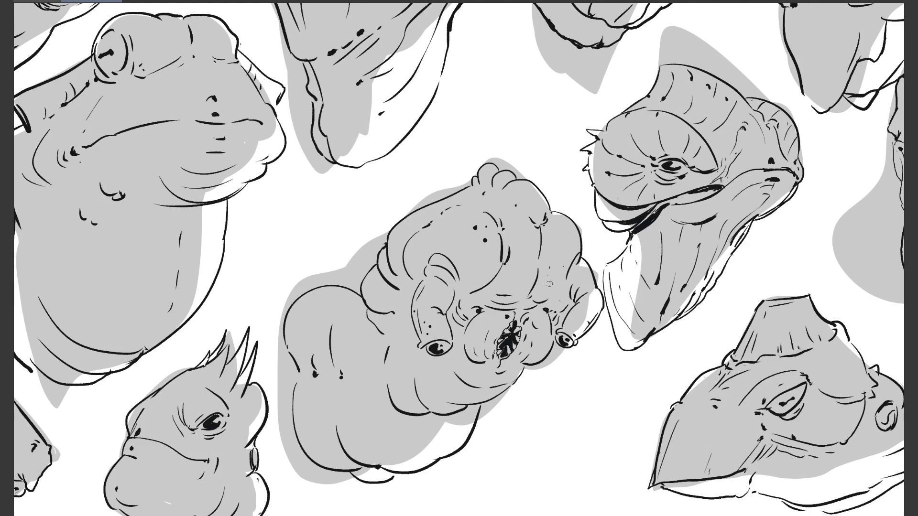
pyautogui.click(467, 294)
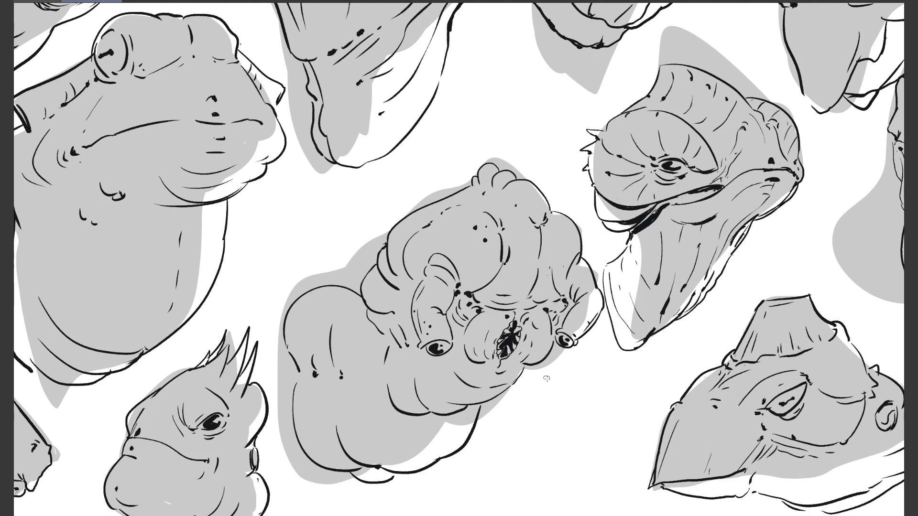
# - Reinforce the stalk-eyed head's chest contour, add dark marks below its mouth, and dot spots on its forehead and eye stalk
pyautogui.moveTo(466, 406)
pyautogui.mouseDown()
pyautogui.moveTo(455, 437)
pyautogui.moveTo(385, 459)
pyautogui.mouseUp()
pyautogui.moveTo(495, 373); pyautogui.dragTo(498, 378)
pyautogui.moveTo(502, 386); pyautogui.dragTo(491, 388)
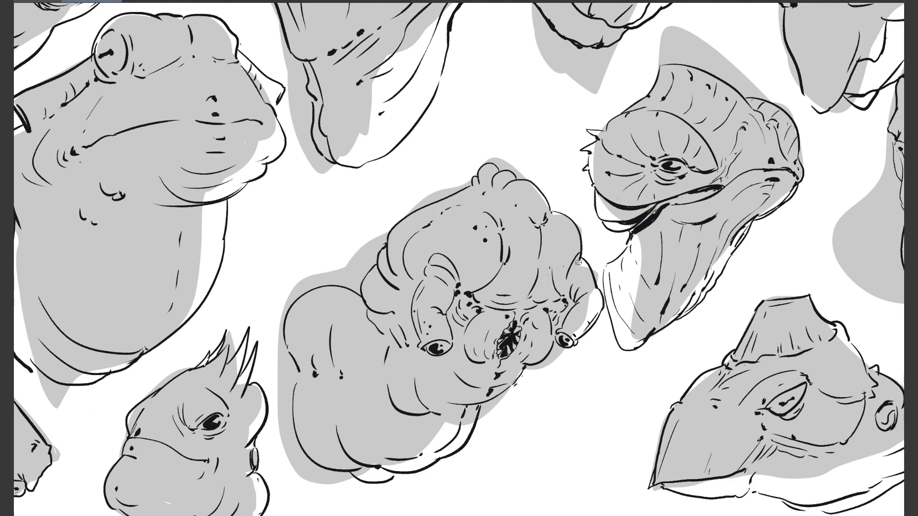
pyautogui.click(573, 321)
pyautogui.click(578, 323)
pyautogui.click(566, 235)
pyautogui.click(559, 229)
# - Add contour strokes along the stalk-eyed creature's back and ink curved folds across its lower body
pyautogui.moveTo(365, 297); pyautogui.dragTo(358, 302)
pyautogui.moveTo(313, 301); pyautogui.dragTo(307, 326)
pyautogui.moveTo(294, 369); pyautogui.dragTo(299, 389)
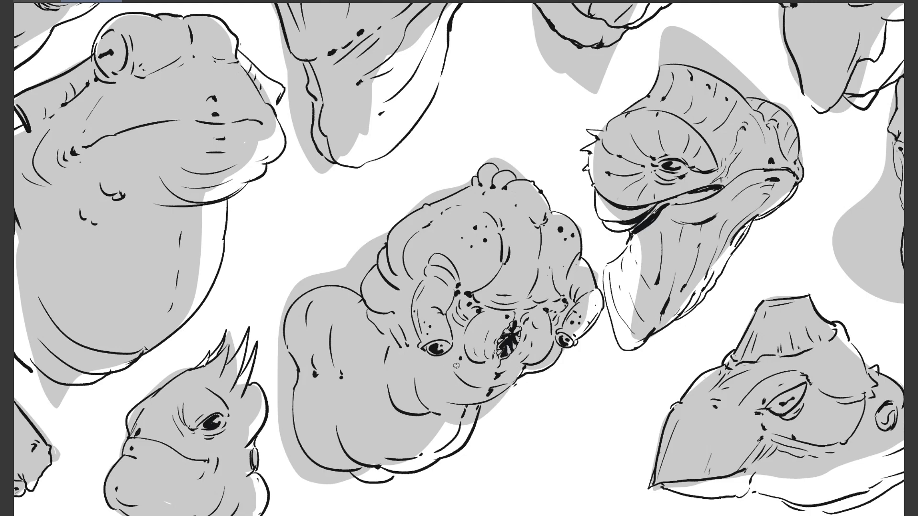
pyautogui.moveTo(450, 424)
pyautogui.mouseDown()
pyautogui.moveTo(375, 437)
pyautogui.moveTo(300, 426)
pyautogui.mouseUp()
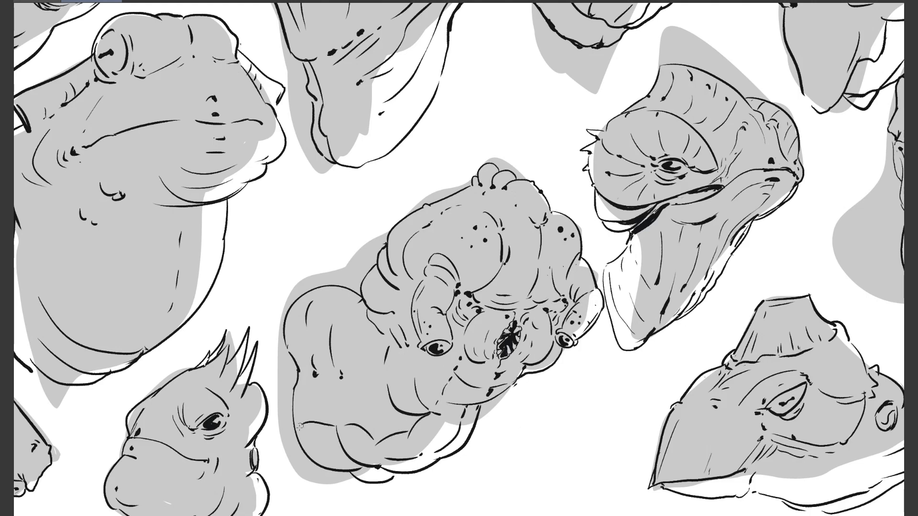
# - Outline two large oval eyes with a pointed ridge between them on the plain grey silhouette in the sheet's lower-left corner
pyautogui.scroll(-5, 682, 421)
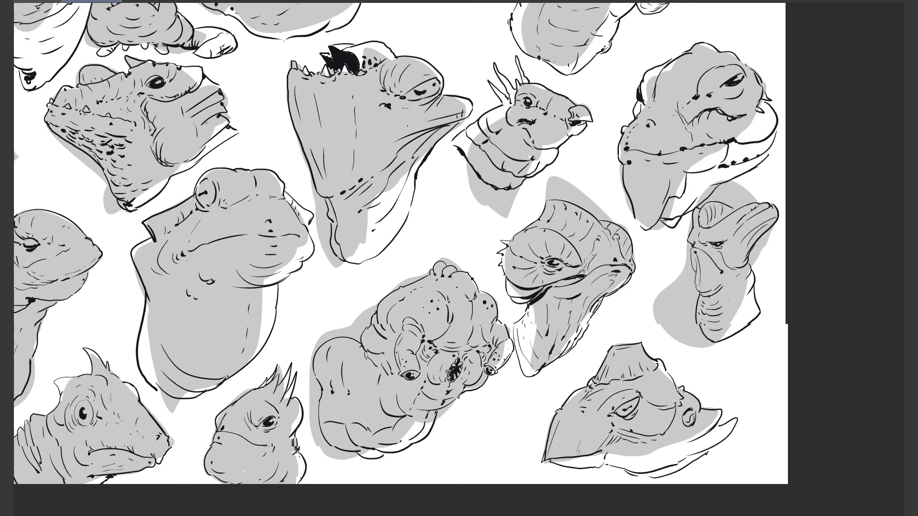
pyautogui.scroll(3, 249, 349)
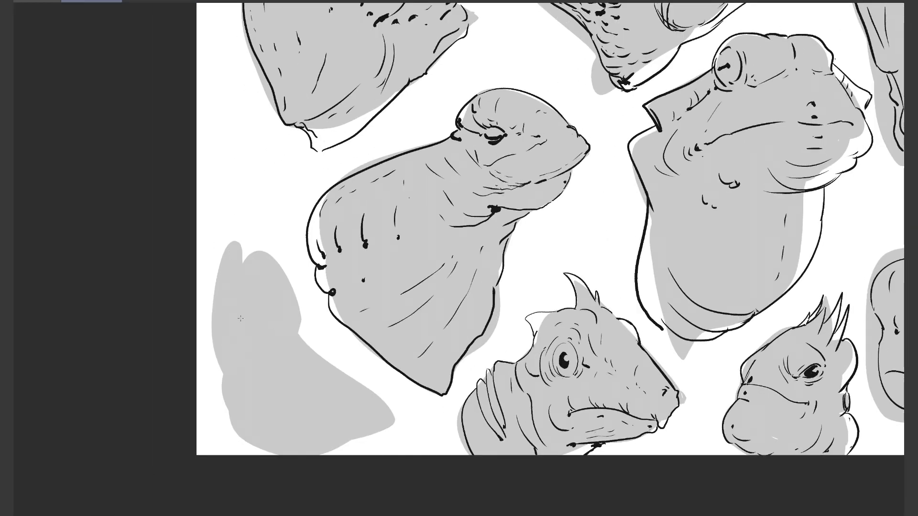
pyautogui.moveTo(258, 251)
pyautogui.mouseDown()
pyautogui.moveTo(242, 346)
pyautogui.moveTo(287, 348)
pyautogui.moveTo(301, 337)
pyautogui.mouseUp()
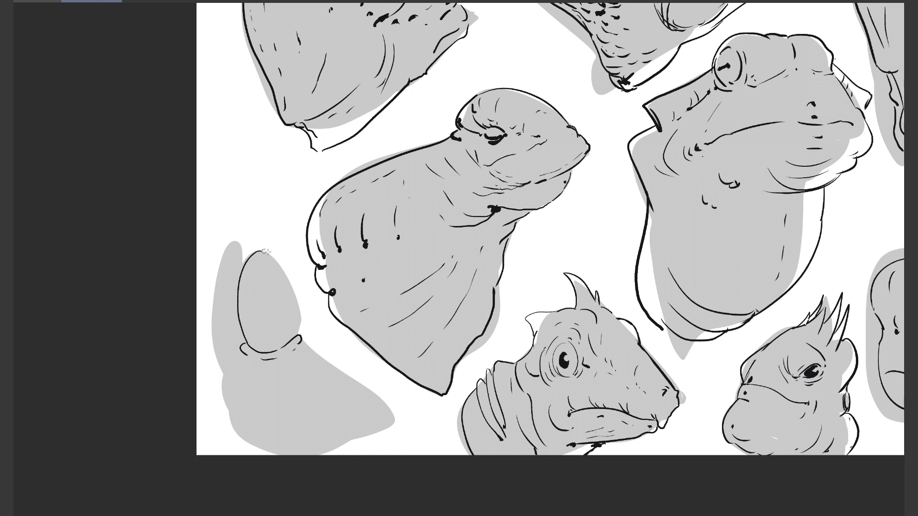
pyautogui.moveTo(266, 252); pyautogui.dragTo(297, 337)
pyautogui.moveTo(241, 264)
pyautogui.mouseDown()
pyautogui.moveTo(243, 230)
pyautogui.moveTo(211, 356)
pyautogui.mouseUp()
pyautogui.moveTo(221, 259)
pyautogui.mouseDown()
pyautogui.moveTo(208, 340)
pyautogui.moveTo(219, 411)
pyautogui.moveTo(232, 361)
pyautogui.moveTo(245, 371)
pyautogui.mouseUp()
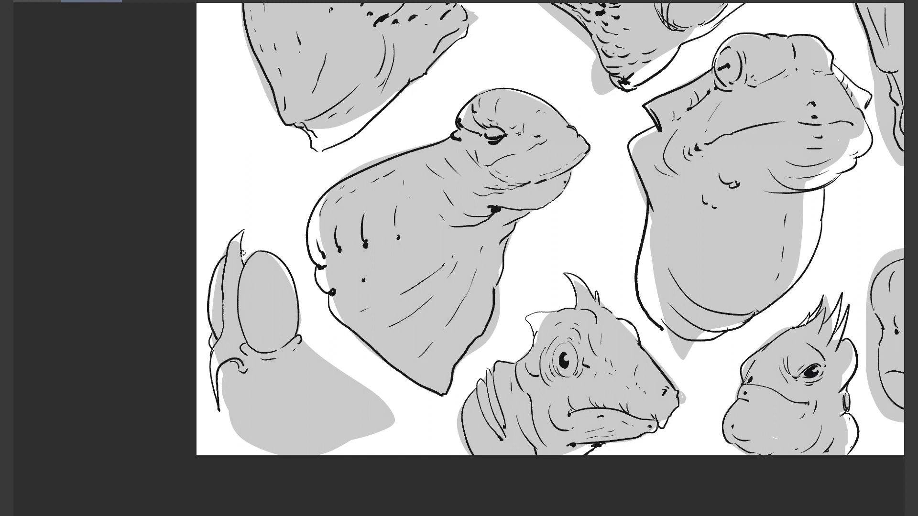
# - Mark the big-eyed head's near eye, add small spikes between the eyes, and ink its small beak and cheek folds
pyautogui.moveTo(268, 264); pyautogui.dragTo(280, 286)
pyautogui.moveTo(254, 331); pyautogui.dragTo(273, 338)
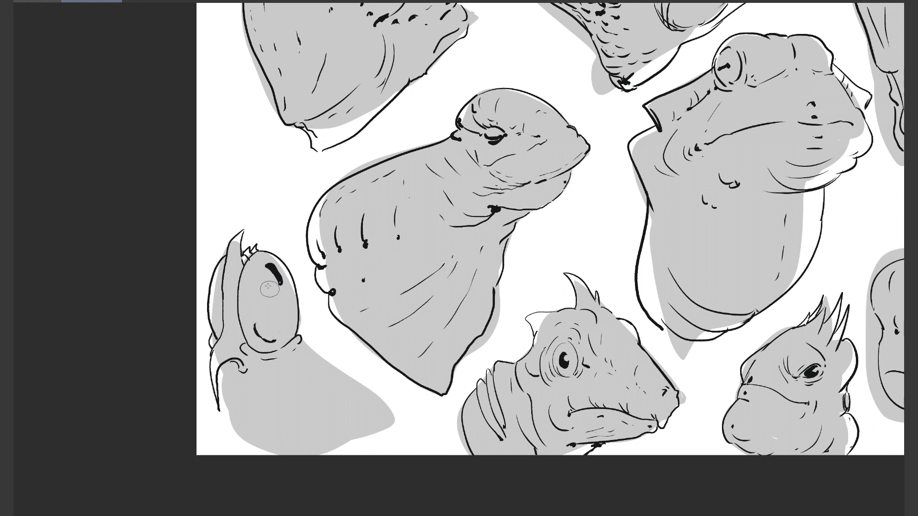
pyautogui.moveTo(300, 326); pyautogui.dragTo(292, 374)
pyautogui.moveTo(306, 362); pyautogui.dragTo(287, 380)
pyautogui.moveTo(222, 381); pyautogui.dragTo(237, 367)
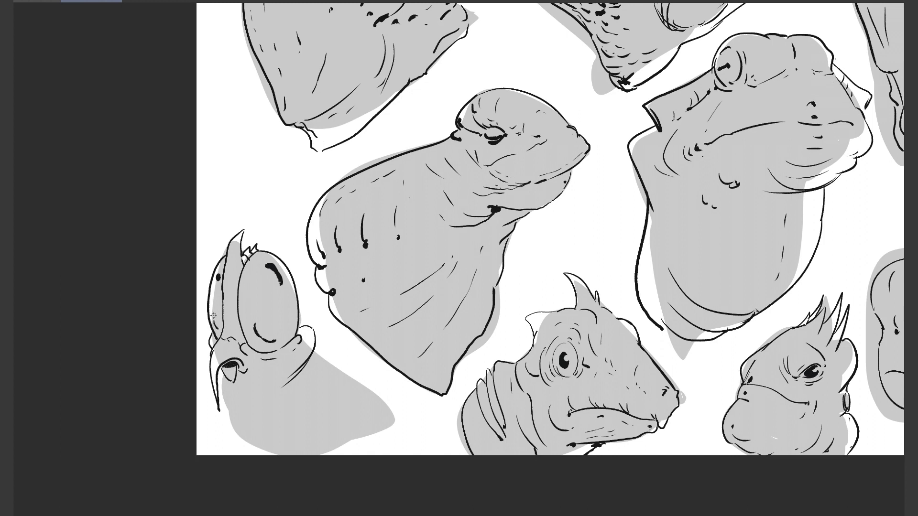
# - Mark the far eye and rework the near eye's details into a small dark dot and a thick lower crescent
pyautogui.moveTo(214, 316); pyautogui.dragTo(219, 330)
pyautogui.moveTo(219, 274)
pyautogui.mouseDown()
pyautogui.moveTo(223, 324)
pyautogui.moveTo(221, 268)
pyautogui.mouseUp()
pyautogui.moveTo(214, 317); pyautogui.dragTo(216, 326)
pyautogui.moveTo(276, 282)
pyautogui.mouseDown()
pyautogui.moveTo(269, 271)
pyautogui.moveTo(281, 283)
pyautogui.mouseUp()
pyautogui.moveTo(257, 326); pyautogui.dragTo(268, 340)
# - Ink skin folds behind the big-eyed head's cheek and outline the back of its neck down to the base
pyautogui.moveTo(296, 382); pyautogui.dragTo(275, 411)
pyautogui.moveTo(292, 397); pyautogui.dragTo(280, 420)
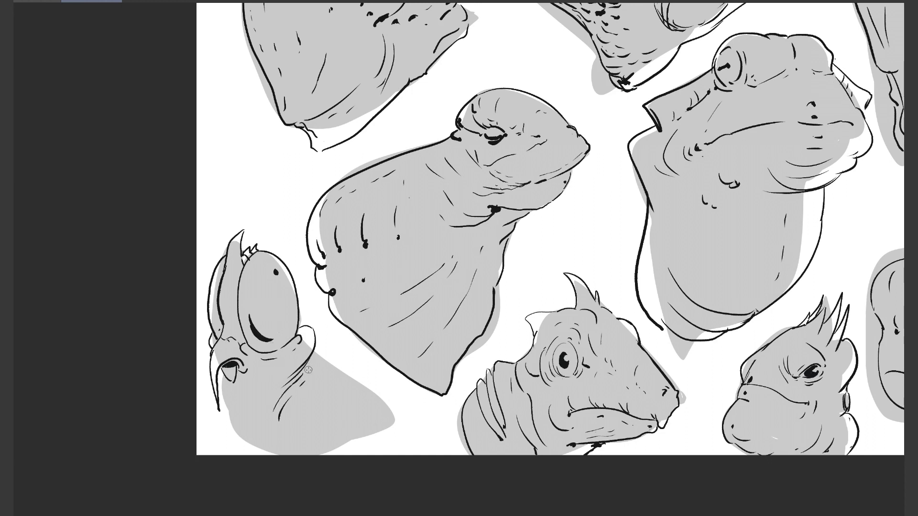
pyautogui.moveTo(311, 357); pyautogui.dragTo(341, 384)
pyautogui.moveTo(347, 391); pyautogui.dragTo(285, 440)
# - Cover the big-eyed head's throat with small curved scale marks and outline the throat's lower edge
pyautogui.moveTo(223, 382); pyautogui.dragTo(230, 391)
pyautogui.moveTo(222, 398)
pyautogui.mouseDown()
pyautogui.moveTo(253, 442)
pyautogui.moveTo(230, 406)
pyautogui.moveTo(234, 417)
pyautogui.mouseUp()
pyautogui.moveTo(232, 423); pyautogui.dragTo(242, 433)
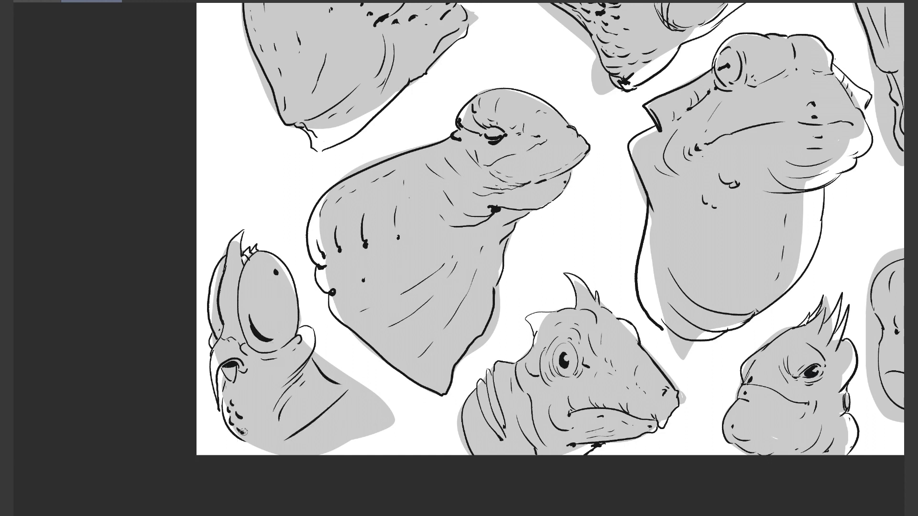
pyautogui.moveTo(239, 401); pyautogui.dragTo(246, 409)
pyautogui.moveTo(246, 396); pyautogui.dragTo(257, 422)
pyautogui.moveTo(251, 421); pyautogui.dragTo(260, 431)
pyautogui.moveTo(226, 392); pyautogui.dragTo(228, 396)
pyautogui.moveTo(245, 390); pyautogui.dragTo(251, 396)
pyautogui.moveTo(253, 434); pyautogui.dragTo(259, 440)
pyautogui.moveTo(245, 441); pyautogui.dragTo(286, 438)
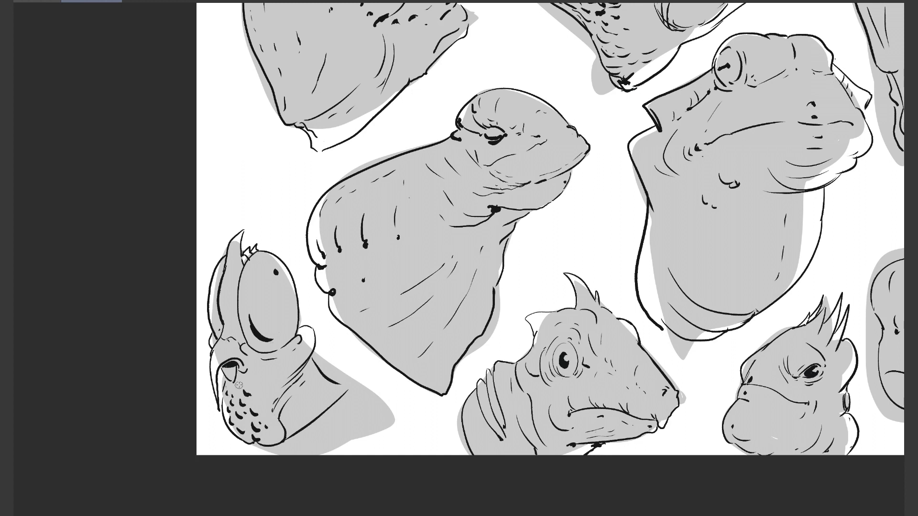
# - Add dark creases and wrinkles beside the beak and below the near eye, and extra fold lines on the neck
pyautogui.moveTo(237, 374)
pyautogui.mouseDown()
pyautogui.moveTo(232, 382)
pyautogui.moveTo(260, 363)
pyautogui.mouseUp()
pyautogui.moveTo(265, 369); pyautogui.dragTo(282, 375)
pyautogui.moveTo(261, 374); pyautogui.dragTo(268, 379)
pyautogui.moveTo(314, 381); pyautogui.dragTo(308, 386)
pyautogui.moveTo(305, 391); pyautogui.dragTo(296, 422)
pyautogui.moveTo(316, 390); pyautogui.dragTo(304, 422)
# - Reshape the far eye with a wider outline and dark marks, and add a horn and bumpy contour behind the near eye
pyautogui.moveTo(219, 323)
pyautogui.mouseDown()
pyautogui.moveTo(214, 331)
pyautogui.moveTo(220, 261)
pyautogui.mouseUp()
pyautogui.moveTo(225, 257)
pyautogui.mouseDown()
pyautogui.moveTo(216, 338)
pyautogui.moveTo(217, 329)
pyautogui.mouseUp()
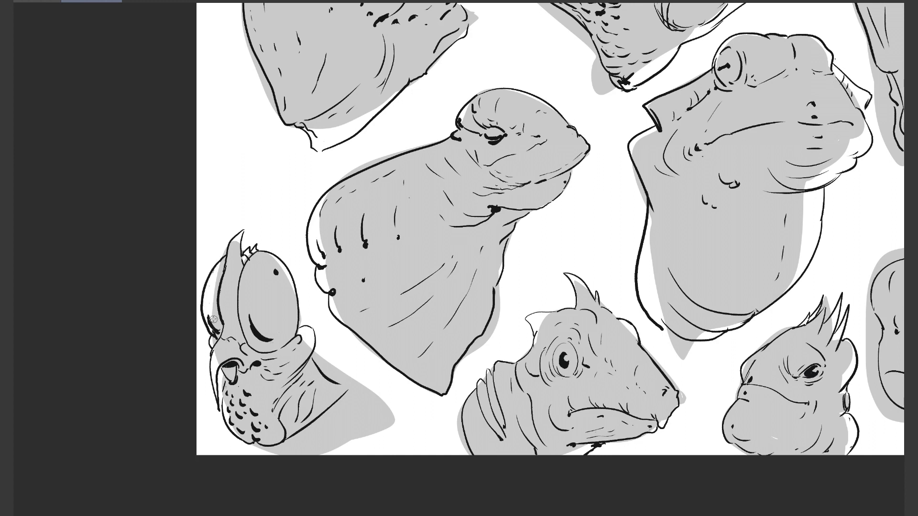
pyautogui.moveTo(217, 270); pyautogui.dragTo(217, 272)
pyautogui.moveTo(257, 248)
pyautogui.mouseDown()
pyautogui.moveTo(287, 229)
pyautogui.moveTo(274, 254)
pyautogui.moveTo(301, 263)
pyautogui.moveTo(296, 285)
pyautogui.mouseUp()
pyautogui.moveTo(287, 252)
pyautogui.mouseDown()
pyautogui.moveTo(319, 344)
pyautogui.moveTo(310, 348)
pyautogui.mouseUp()
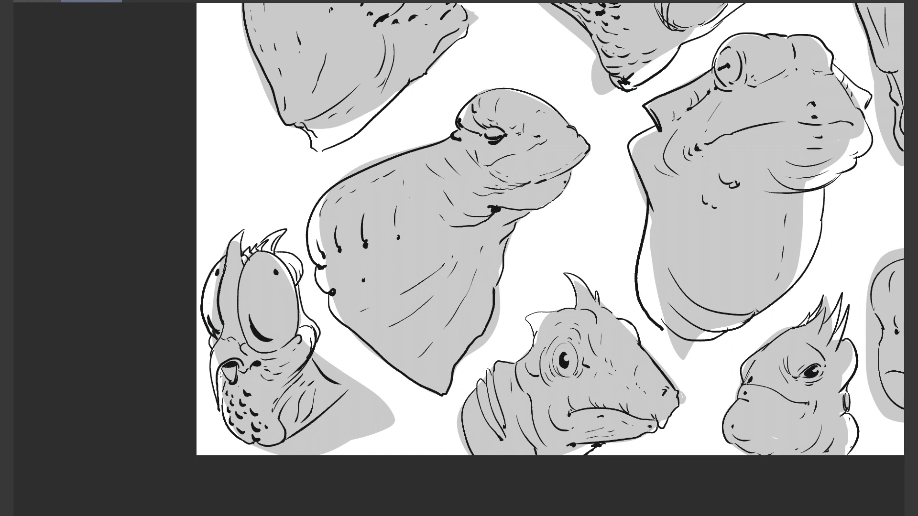
pyautogui.moveTo(232, 345); pyautogui.dragTo(227, 351)
# - Examine the inked heads across the sheet, ending with the whole canvas in view
pyautogui.moveTo(300, 323); pyautogui.dragTo(52, 294)
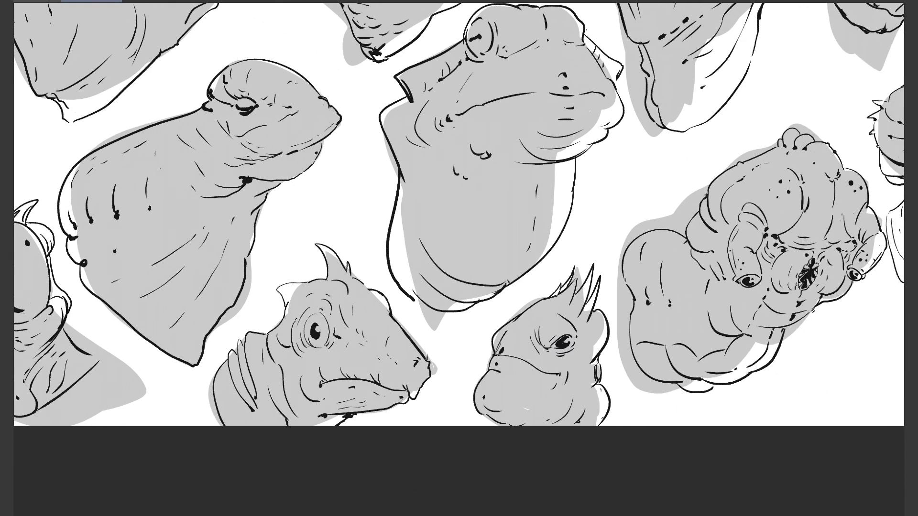
pyautogui.moveTo(815, 400)
pyautogui.mouseDown()
pyautogui.moveTo(625, 445)
pyautogui.moveTo(449, 457)
pyautogui.mouseUp()
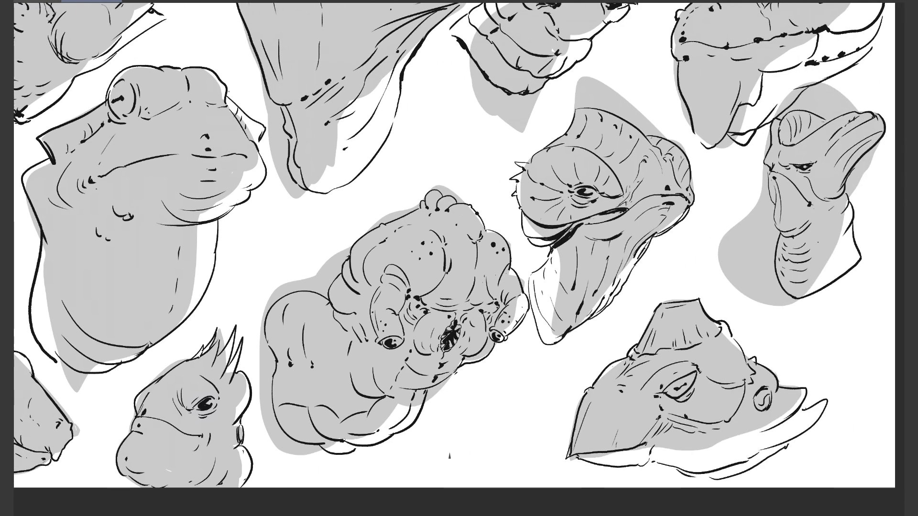
pyautogui.moveTo(459, 258); pyautogui.dragTo(302, 444)
pyautogui.moveTo(518, 324); pyautogui.dragTo(517, 465)
pyautogui.moveTo(484, 243); pyautogui.dragTo(500, 391)
pyautogui.moveTo(235, 376); pyautogui.dragTo(513, 357)
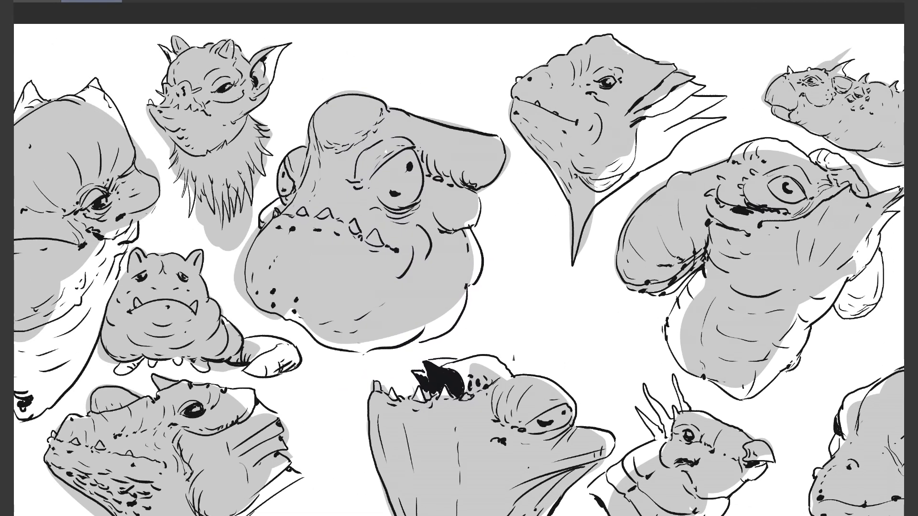
pyautogui.moveTo(328, 410)
pyautogui.mouseDown()
pyautogui.moveTo(505, 363)
pyautogui.moveTo(547, 455)
pyautogui.moveTo(536, 394)
pyautogui.mouseUp()
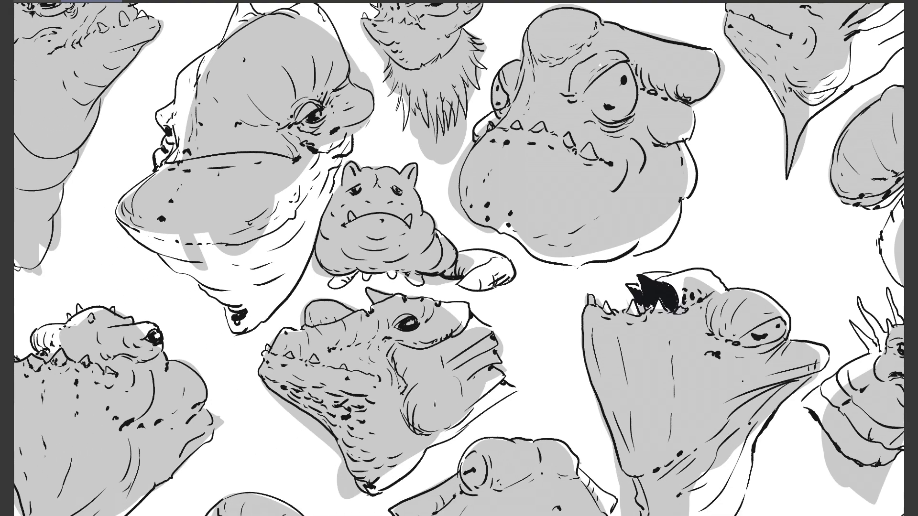
pyautogui.moveTo(429, 464); pyautogui.dragTo(489, 368)
pyautogui.scroll(-8, 489, 368)
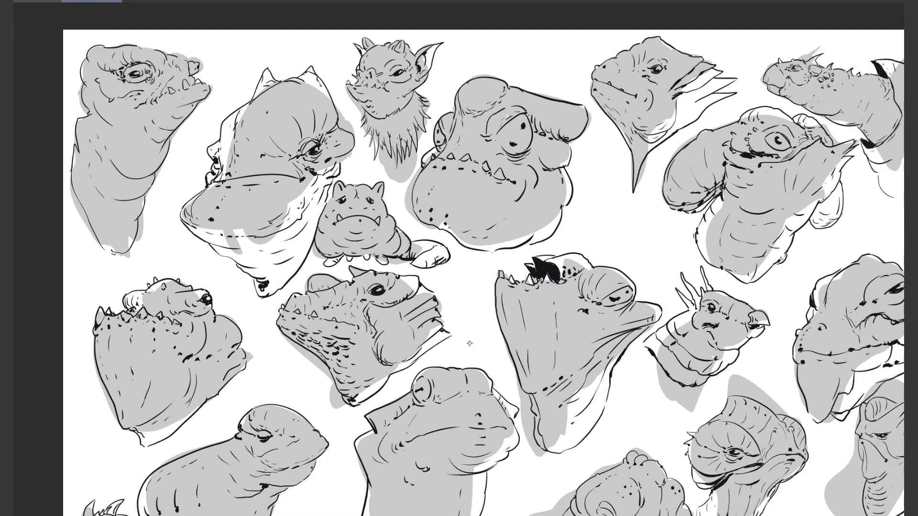
pyautogui.scroll(-3, 478, 320)
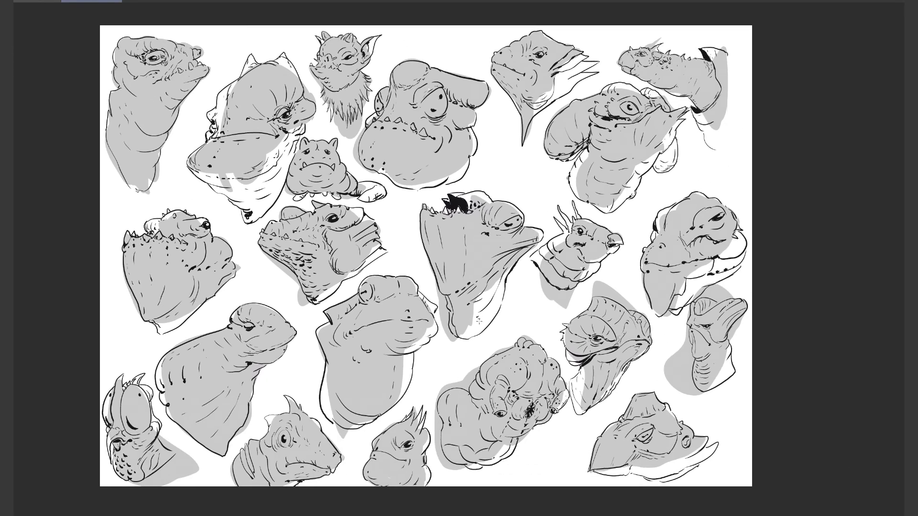